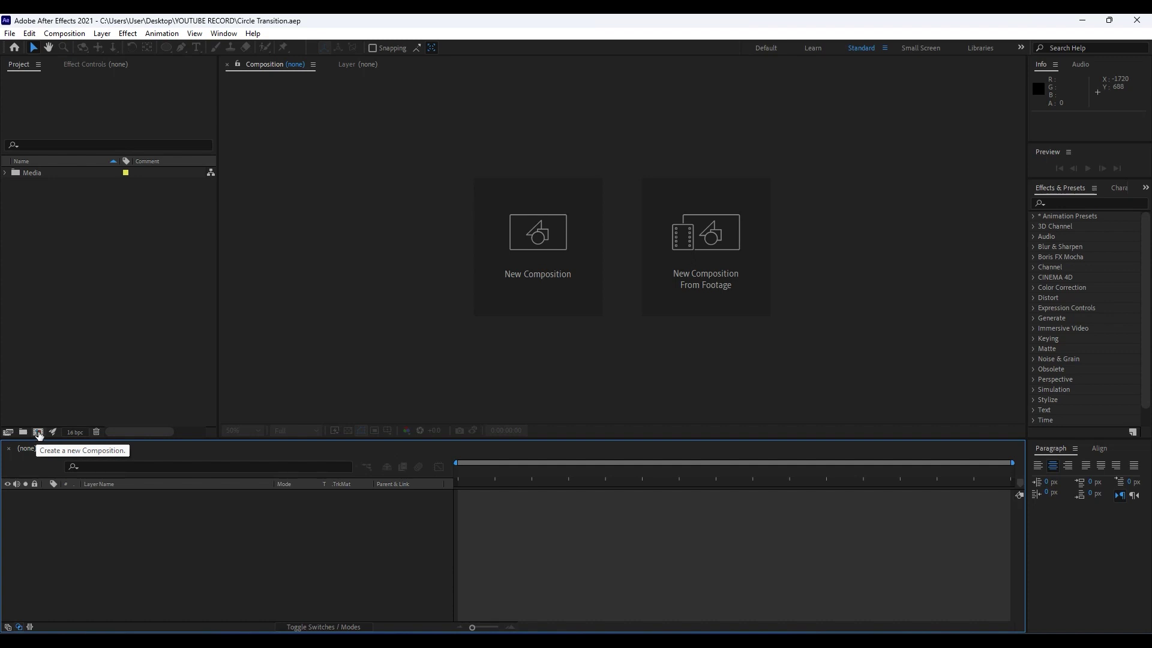
# - Create a 1920×1080, 60 fps, six-second composition named 'Circle Transition'
pyautogui.click(37, 432)
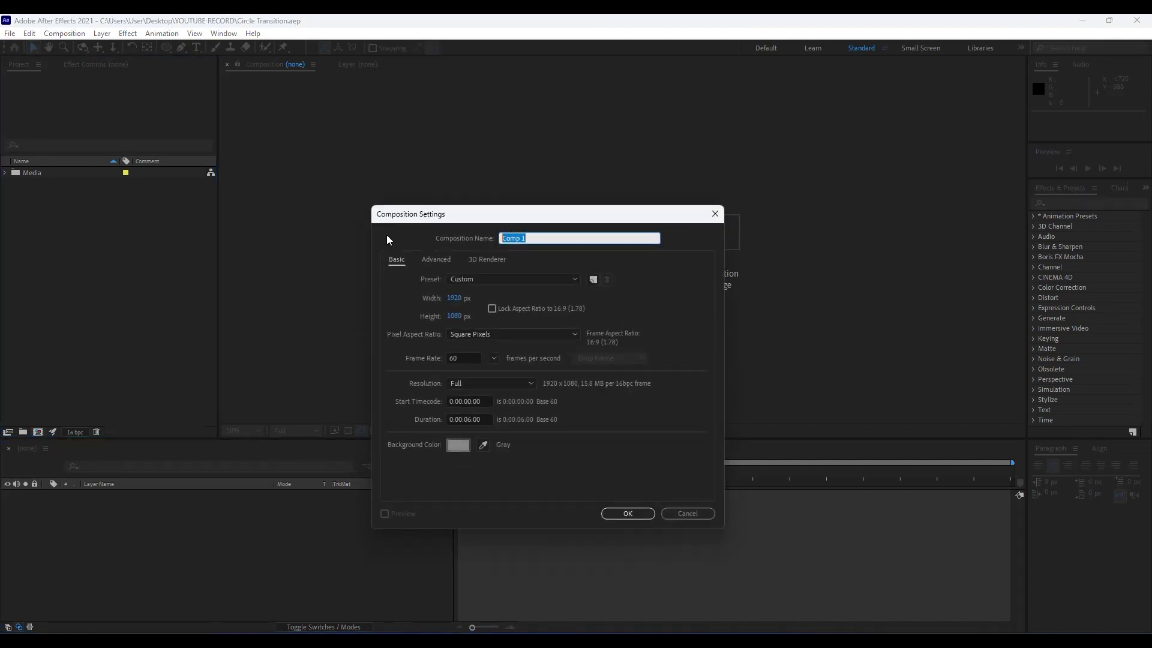
pyautogui.write('Circle Transition')
pyautogui.click(621, 516)
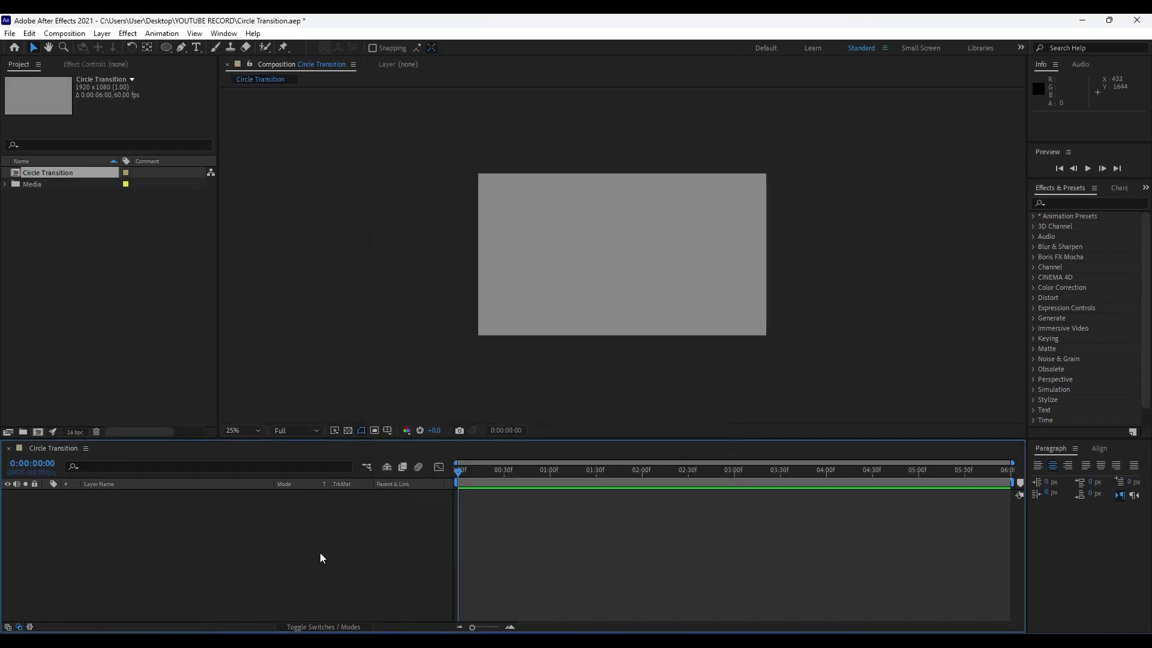
# - Add a new full-frame solid layer named 'Background' from the timeline
pyautogui.rightClick(224, 553)
pyautogui.moveTo(278, 399)
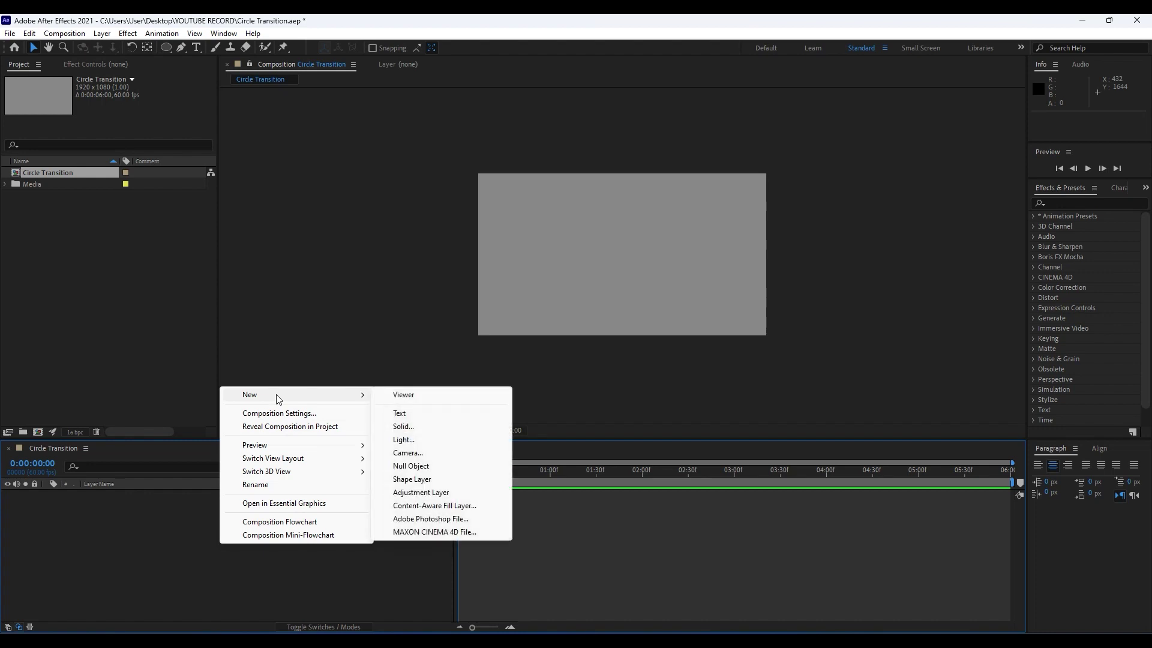
pyautogui.click(409, 427)
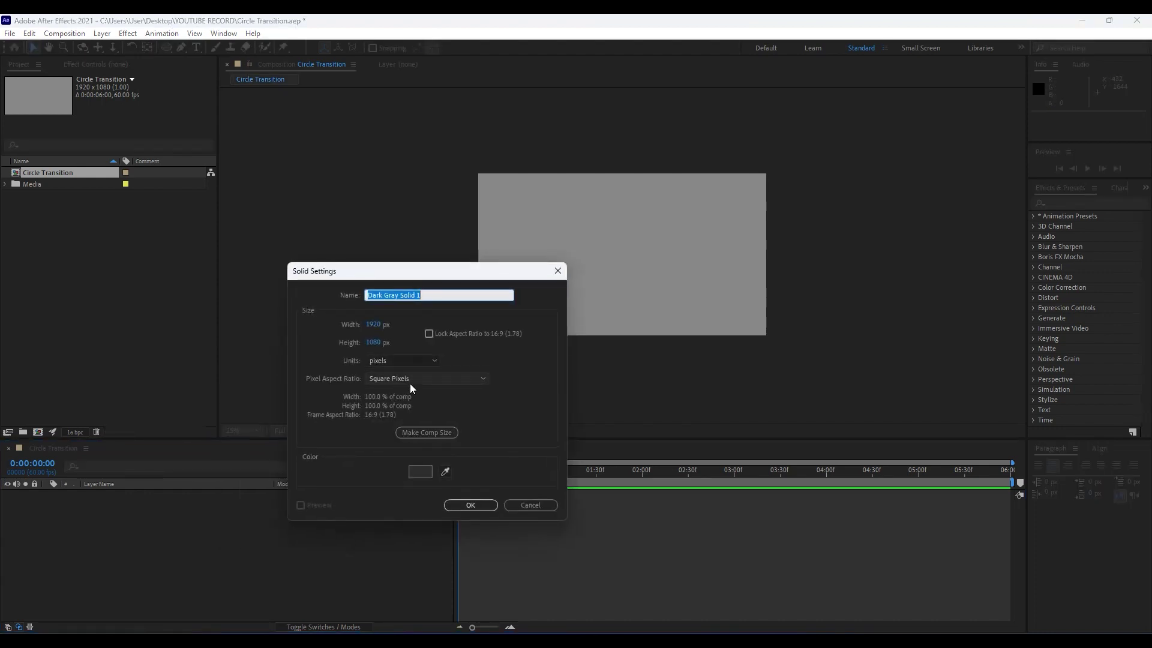
pyautogui.write('Background')
pyautogui.press('Return')
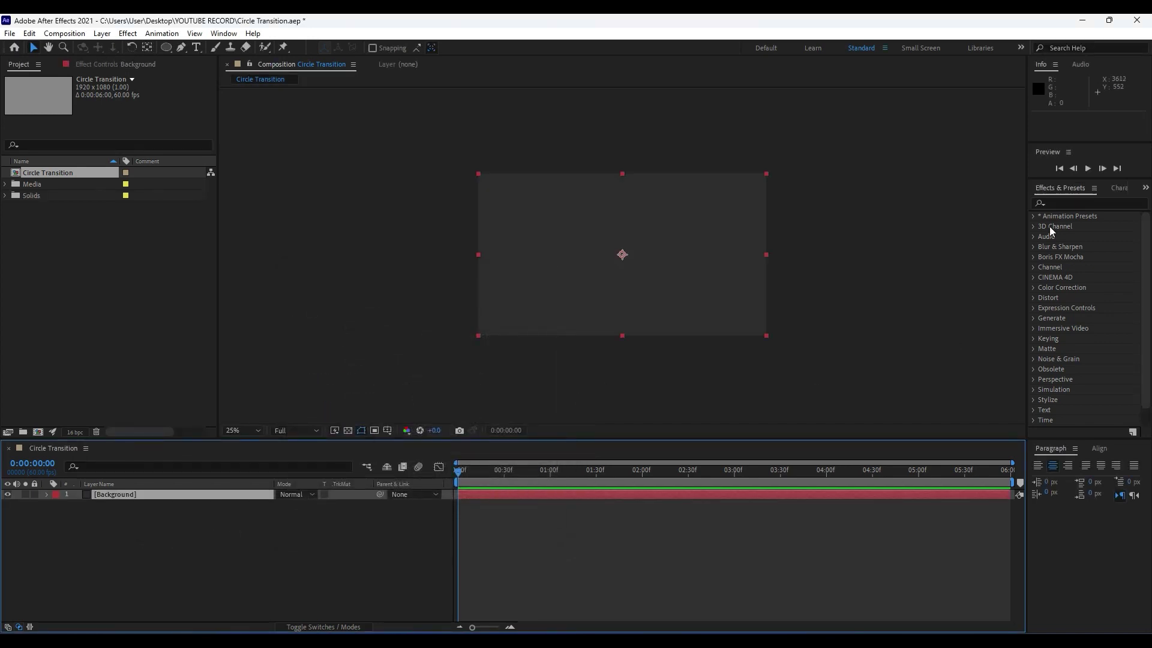
# - Apply the Gradient Ramp effect to the Background layer
pyautogui.click(1069, 202)
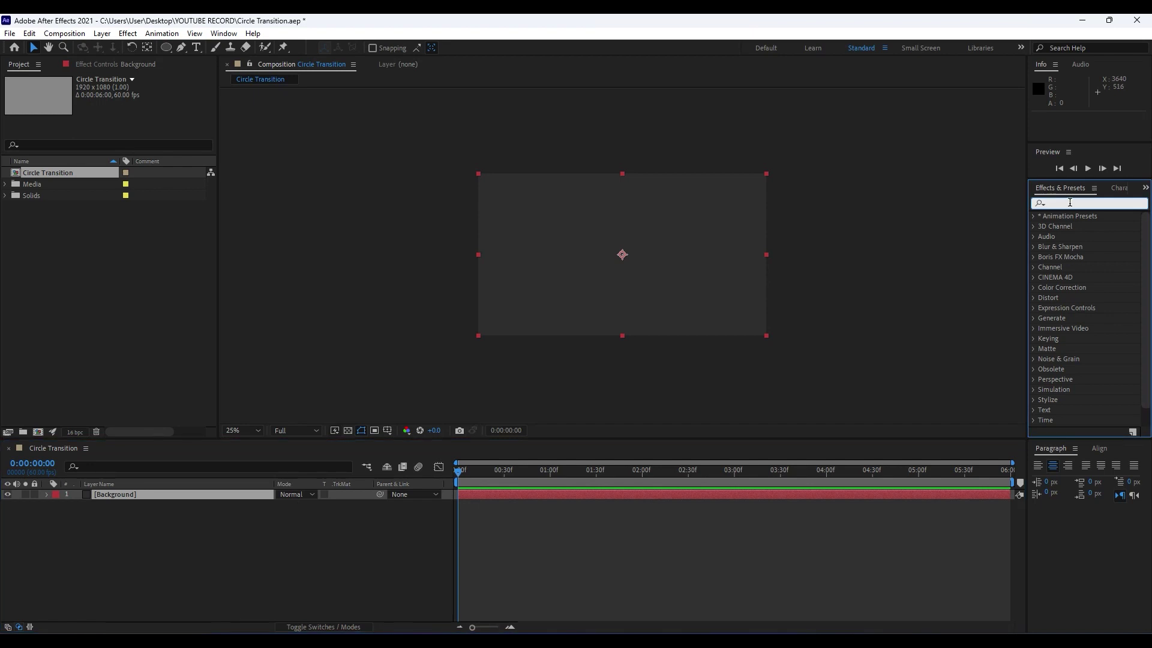
pyautogui.write('ramp')
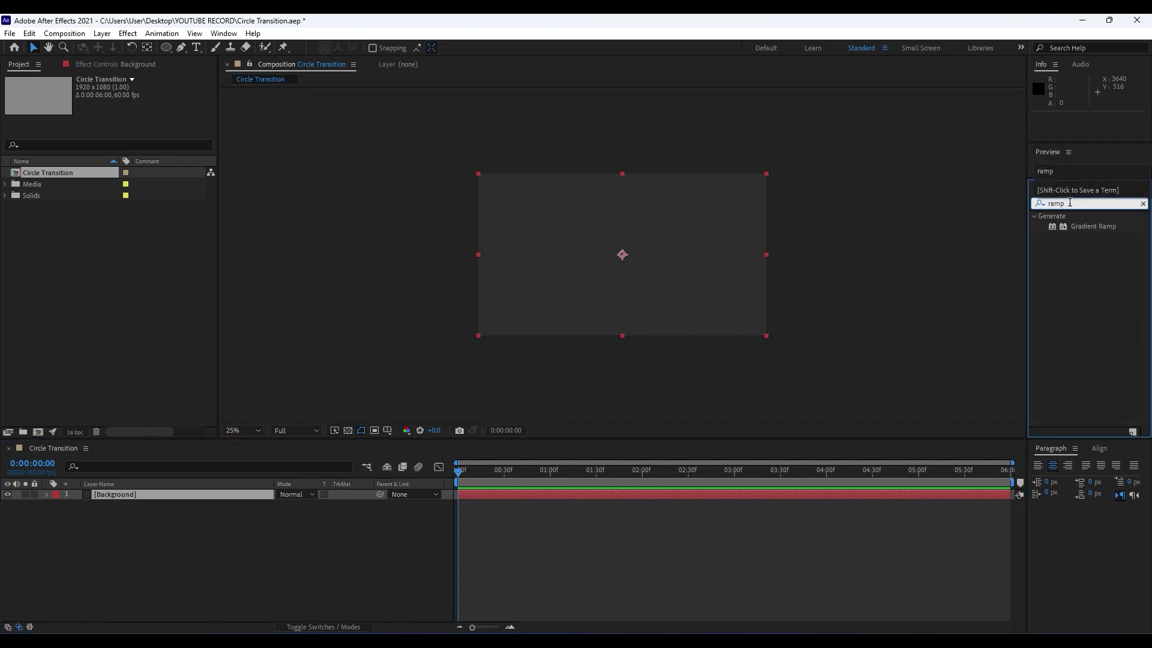
pyautogui.moveTo(1092, 227); pyautogui.dragTo(142, 498)
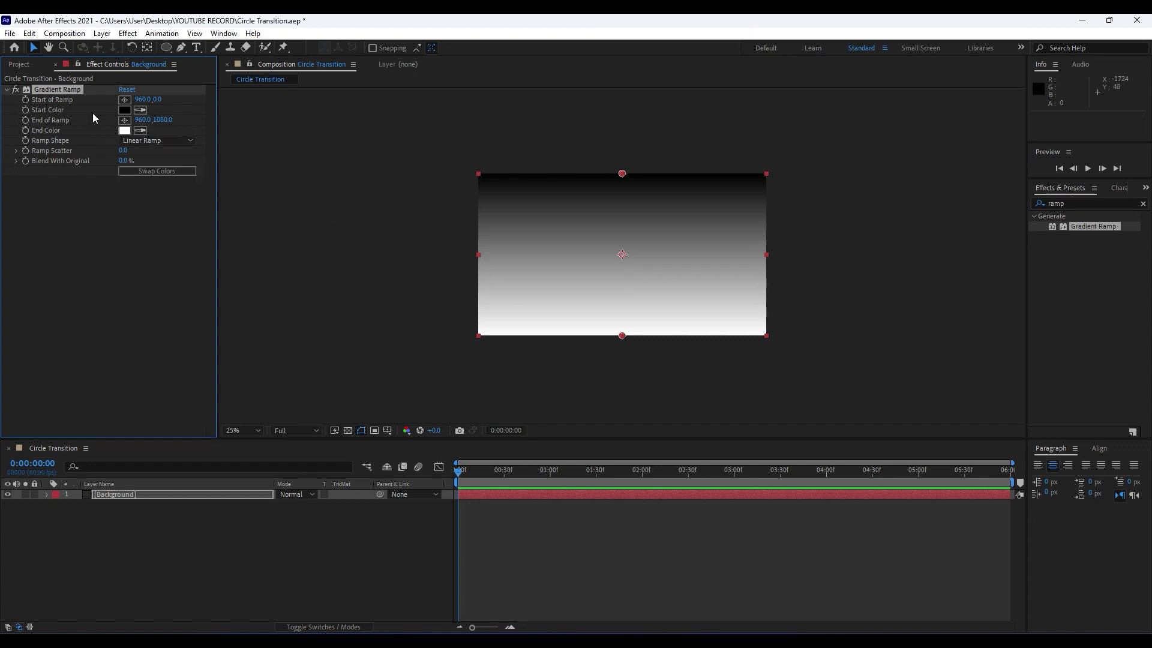
# - Place the ramp start beyond the top-left corner and the end beyond the bottom-right
pyautogui.click(124, 99)
pyautogui.click(466, 170)
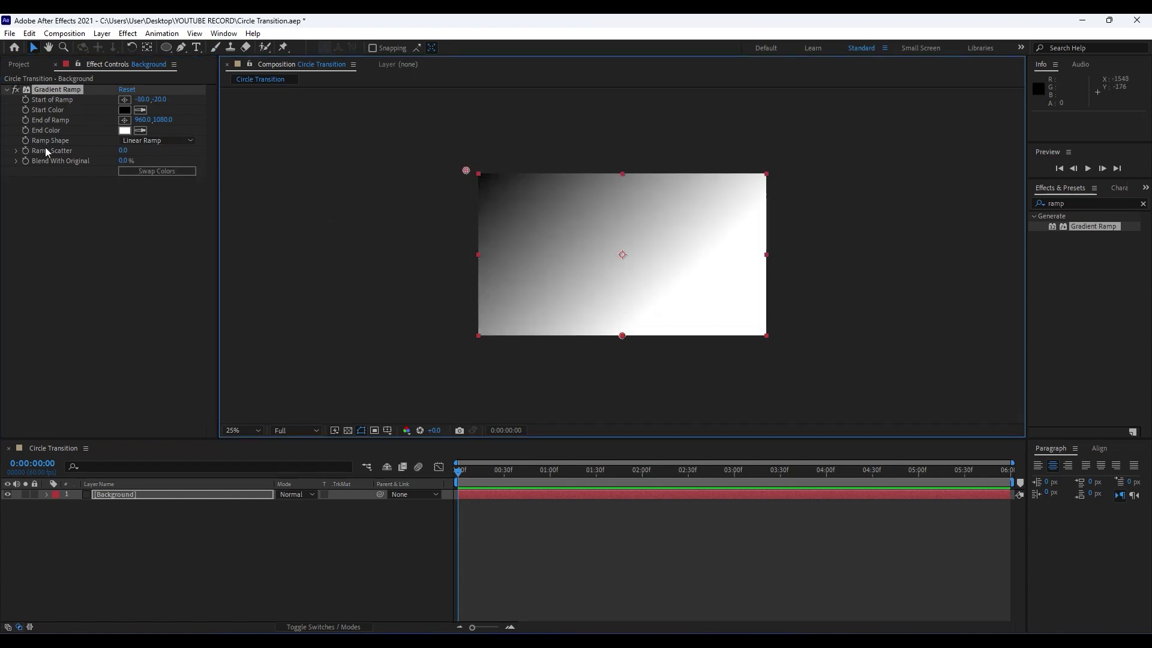
pyautogui.click(125, 121)
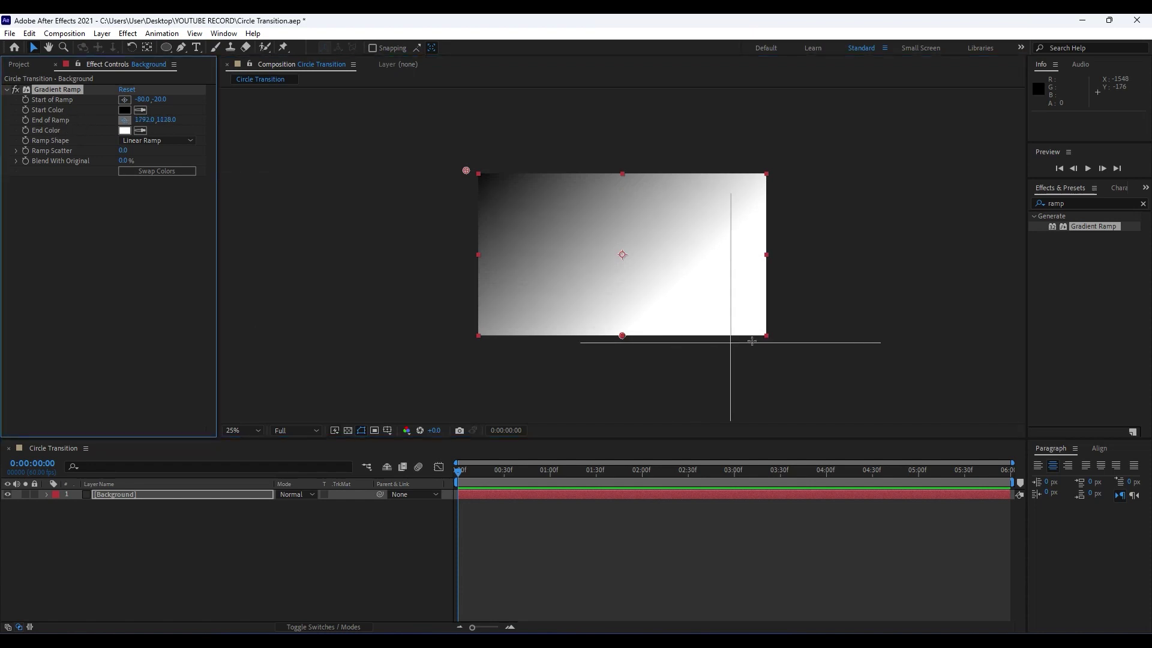
pyautogui.click(776, 343)
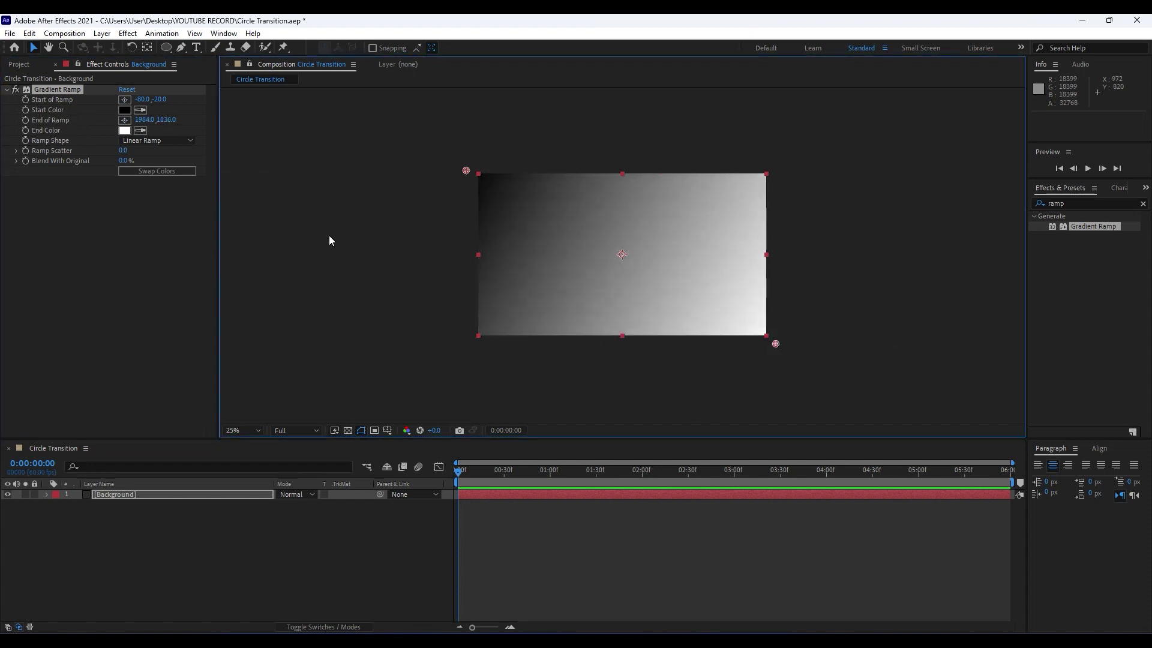
# - Set the ramp's start colour to a saturated bright blue
pyautogui.click(124, 109)
pyautogui.moveTo(668, 325); pyautogui.dragTo(601, 403)
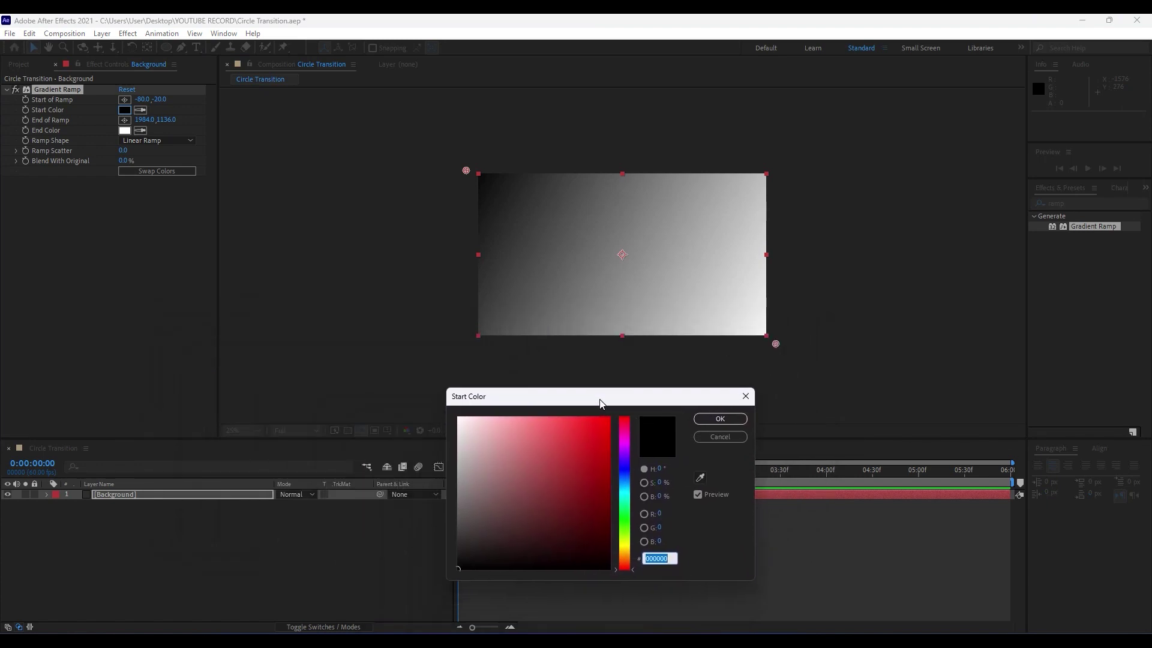
pyautogui.click(625, 479)
pyautogui.click(625, 473)
pyautogui.moveTo(594, 481); pyautogui.dragTo(637, 393)
pyautogui.click(720, 419)
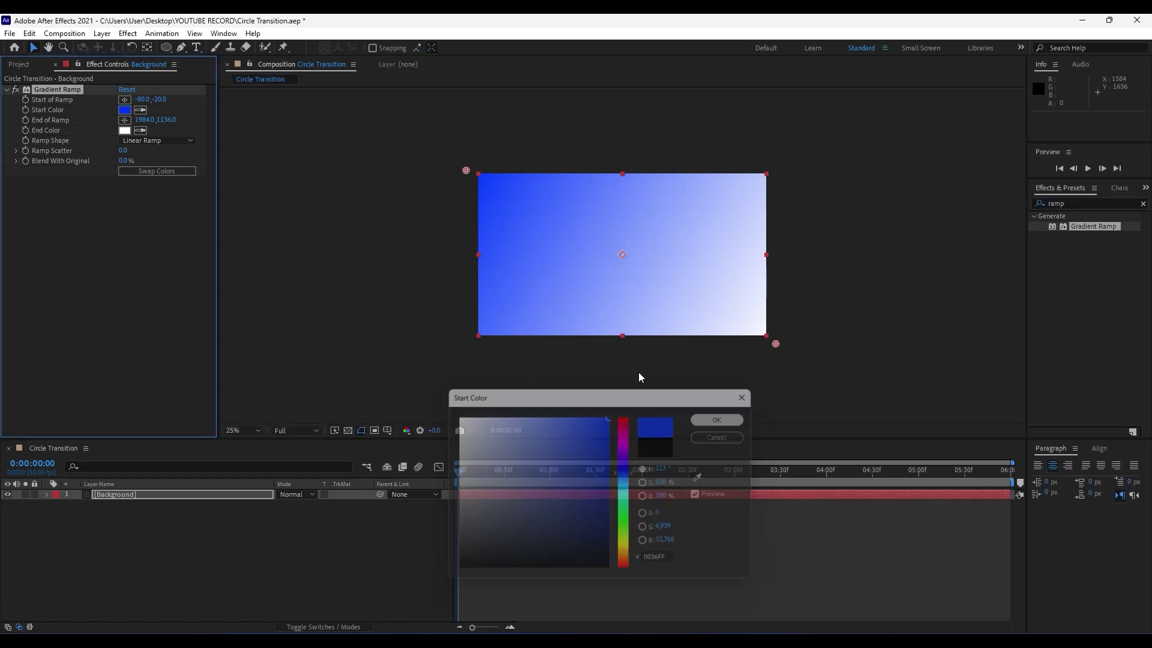
# - Set the ramp's end colour to a lighter blue, #0090FF
pyautogui.click(124, 130)
pyautogui.moveTo(627, 487); pyautogui.dragTo(630, 393)
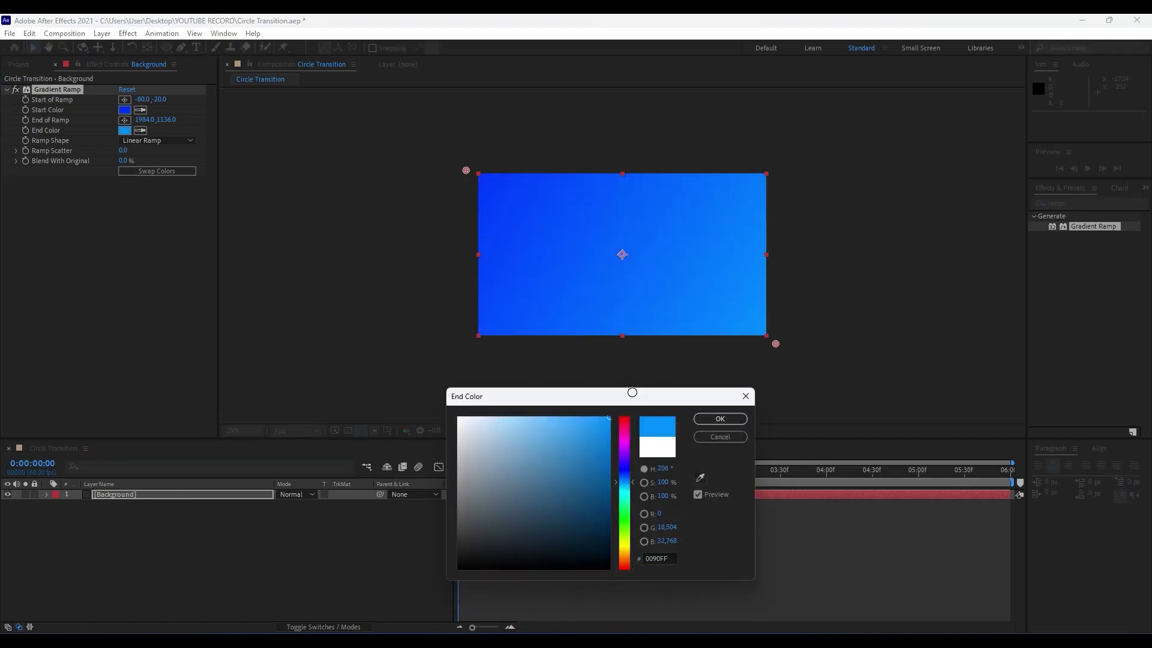
pyautogui.click(720, 419)
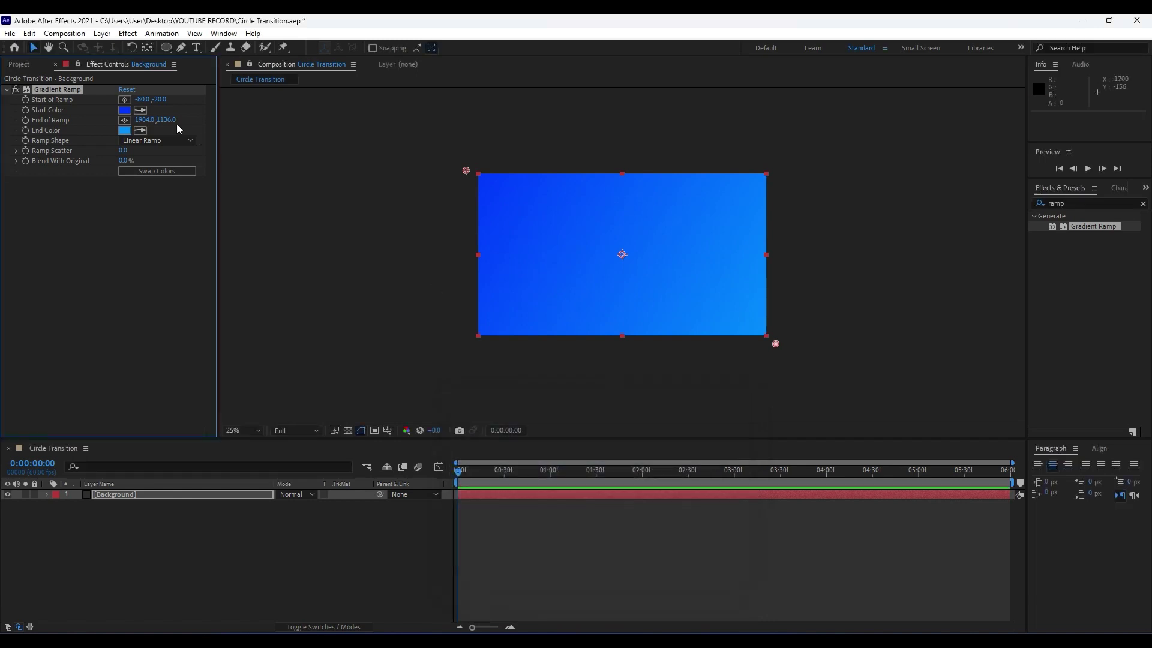
# - Deepen the ramp's start colour to #0036FF and reselect the Background layer
pyautogui.click(124, 110)
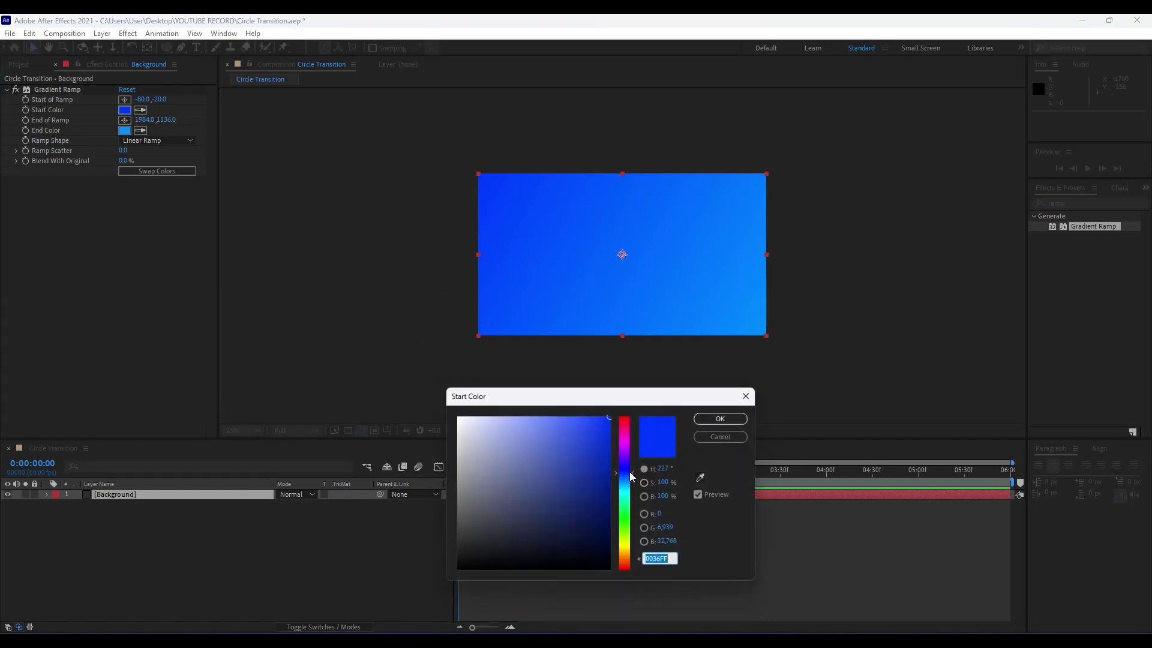
pyautogui.click(629, 469)
pyautogui.click(714, 419)
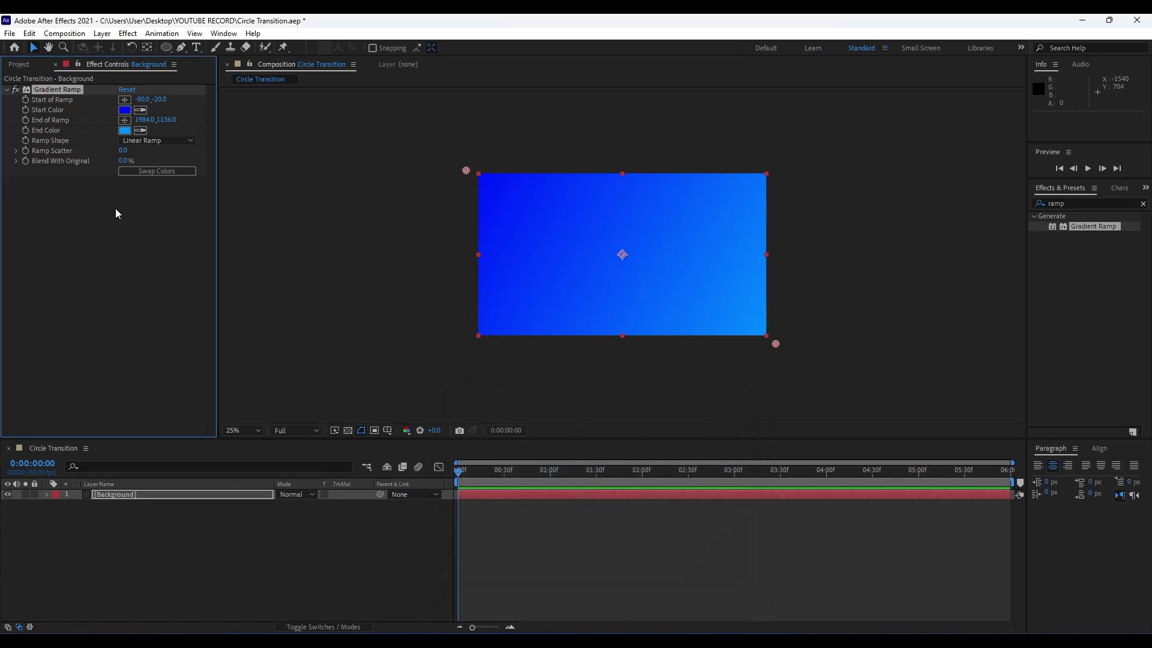
pyautogui.click(56, 65)
pyautogui.click(145, 548)
pyautogui.click(124, 493)
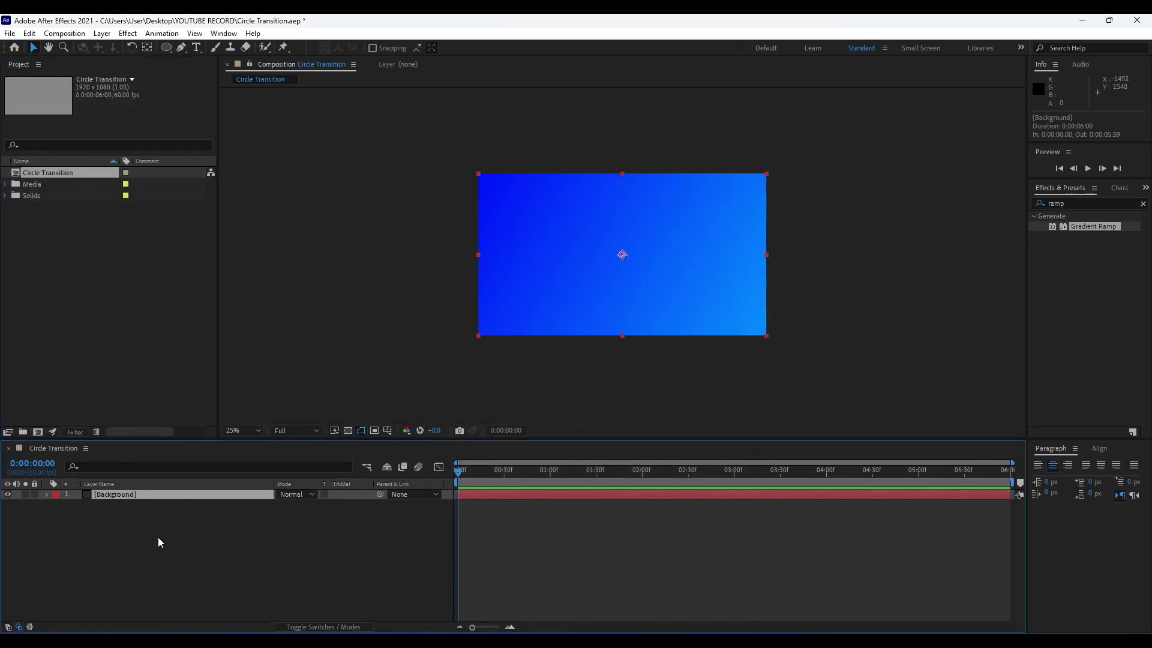
# - Duplicate the Background layer and delete the Gradient Ramp from the copy
pyautogui.click(29, 33)
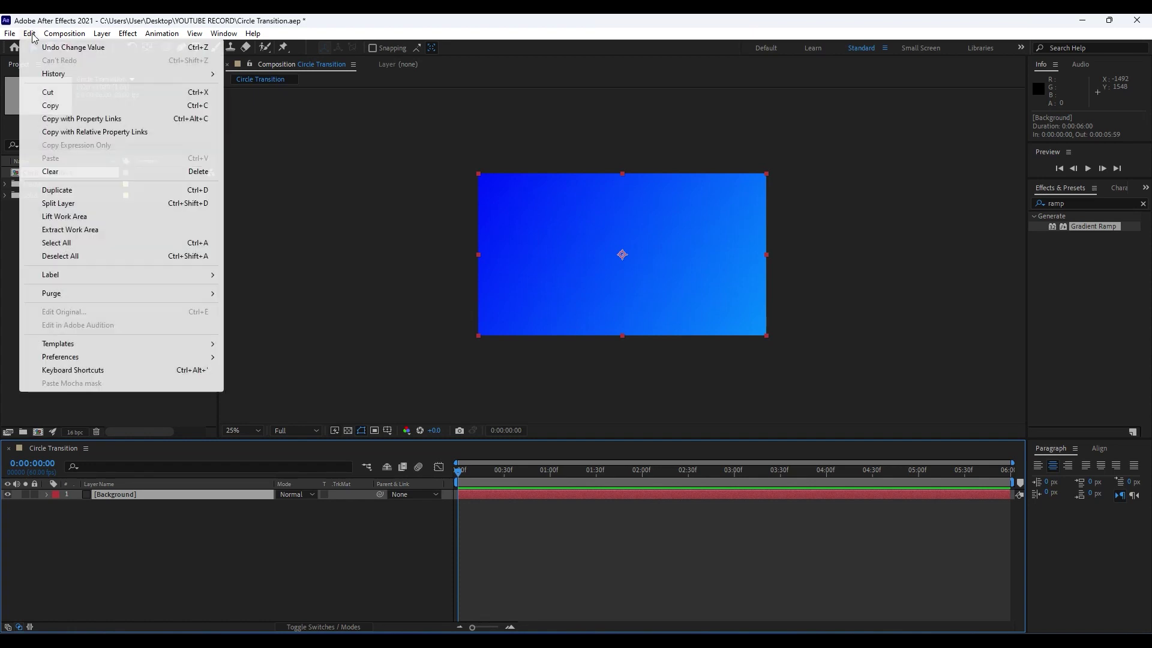
pyautogui.click(57, 190)
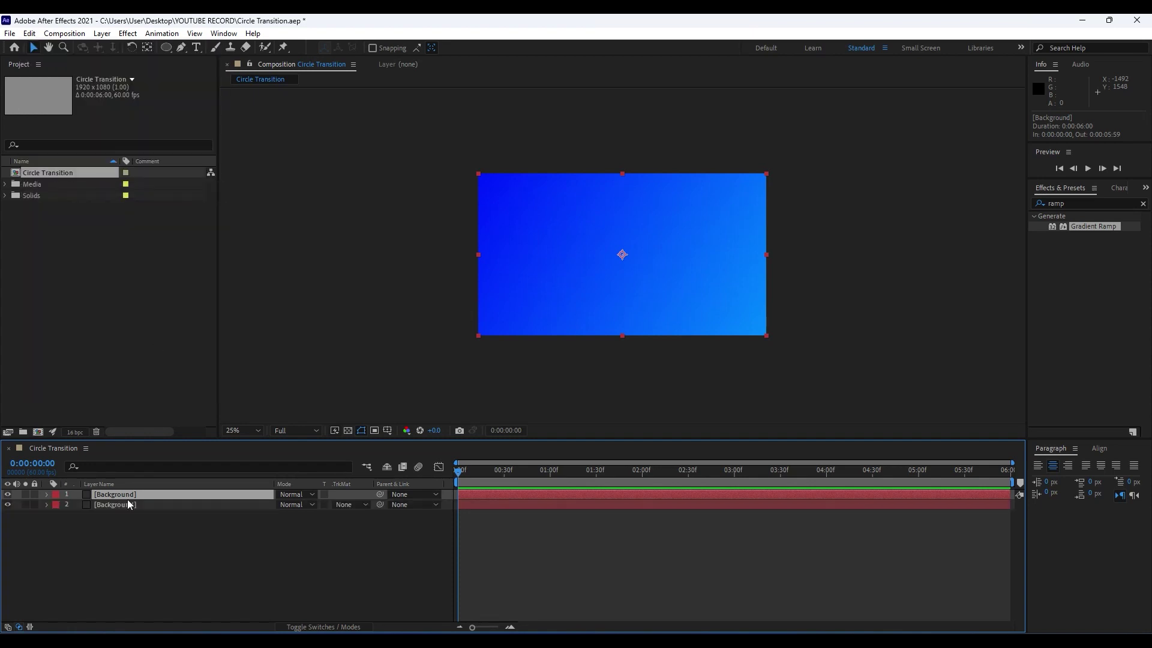
pyautogui.press('F3')
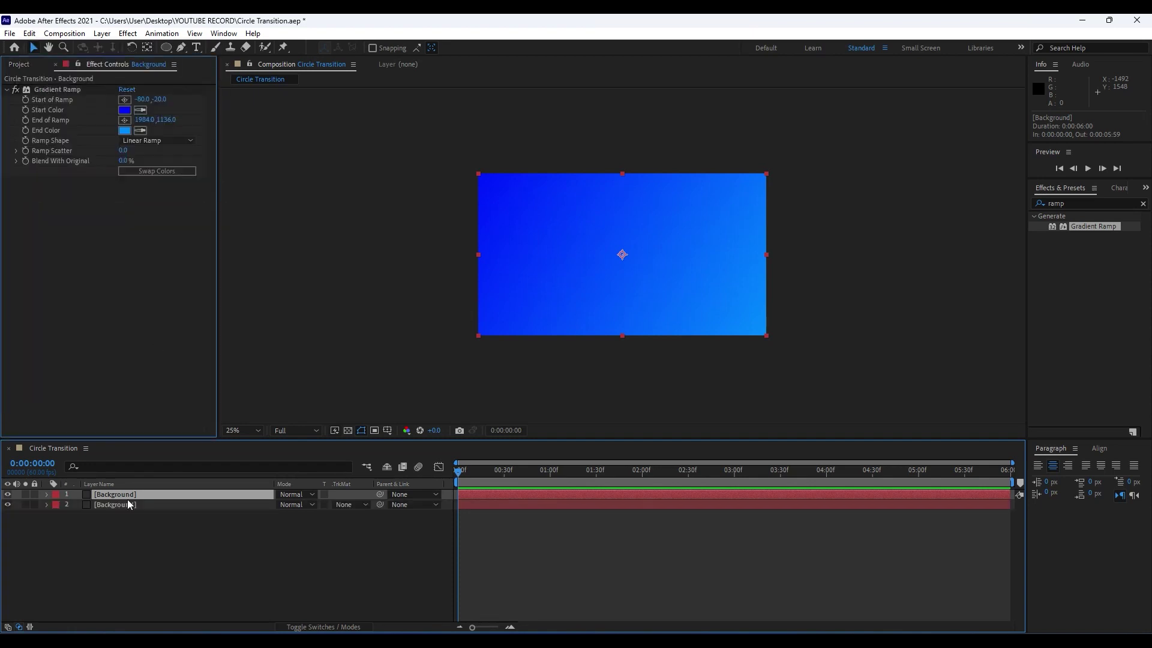
pyautogui.click(64, 89)
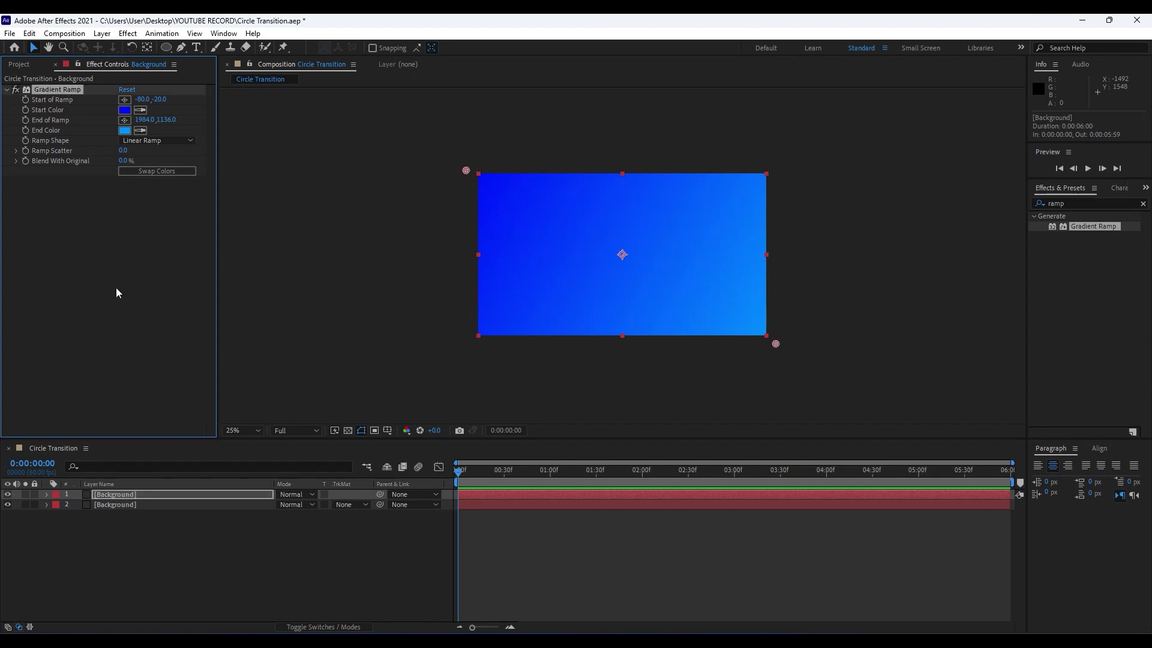
pyautogui.press('Delete')
# - Rename the top duplicate layer to 'Grid'
pyautogui.click(123, 496)
pyautogui.press('Return')
pyautogui.write('Grid')
pyautogui.click(445, 483)
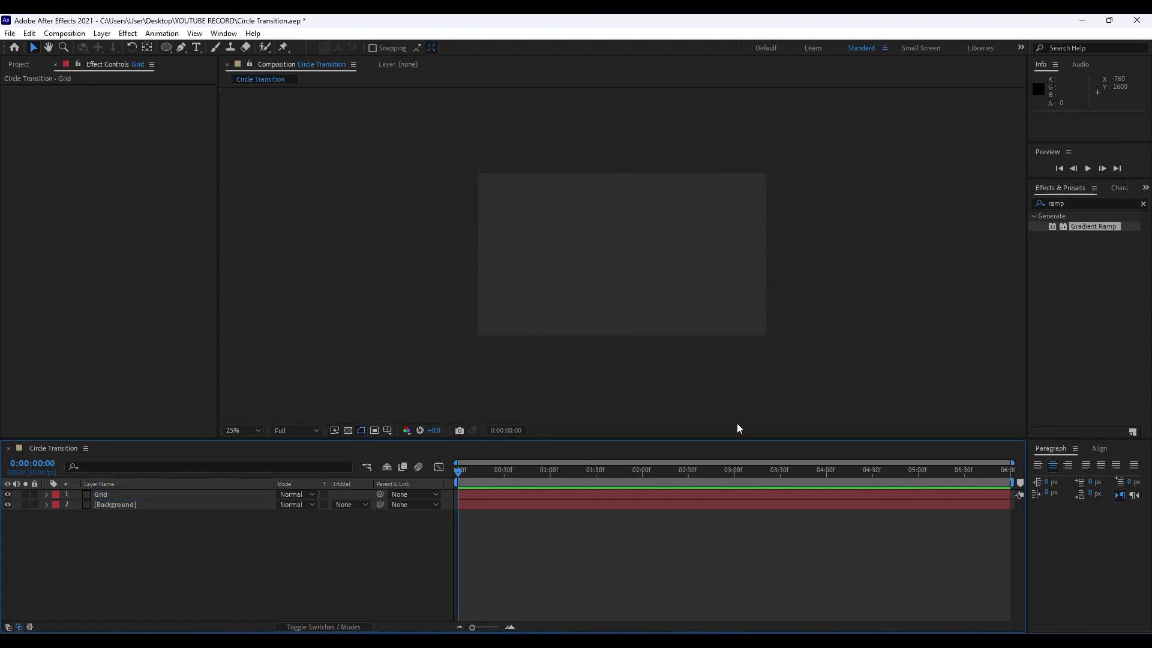
# - Apply the Grid effect to the Grid layer
pyautogui.click(1085, 202)
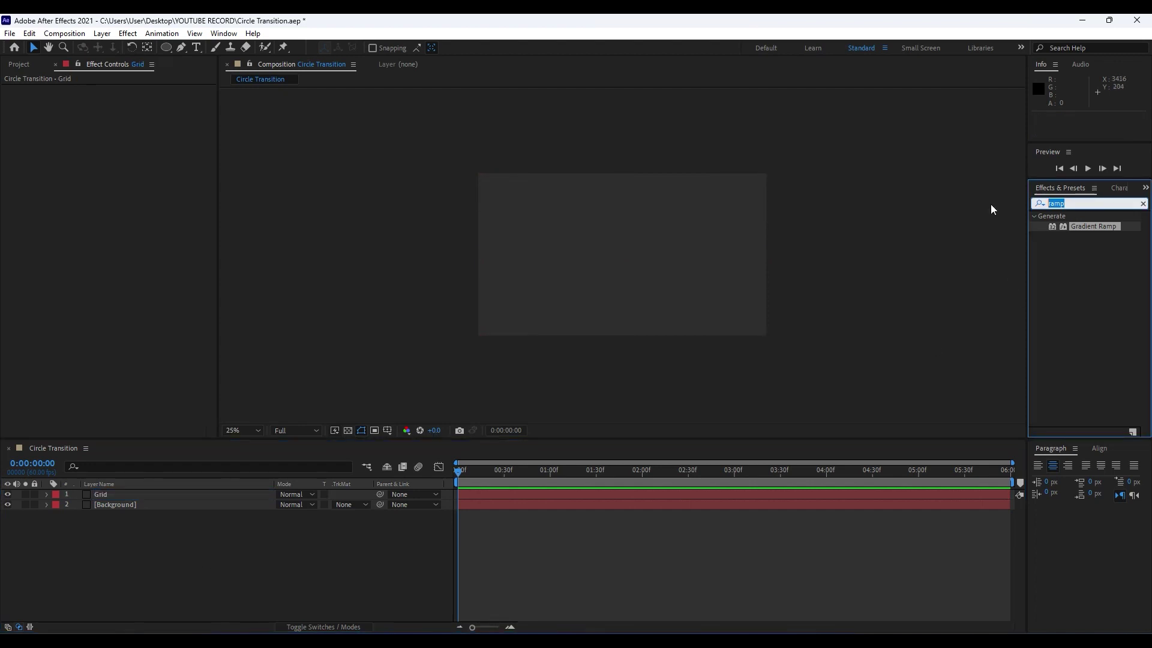
pyautogui.write('grid')
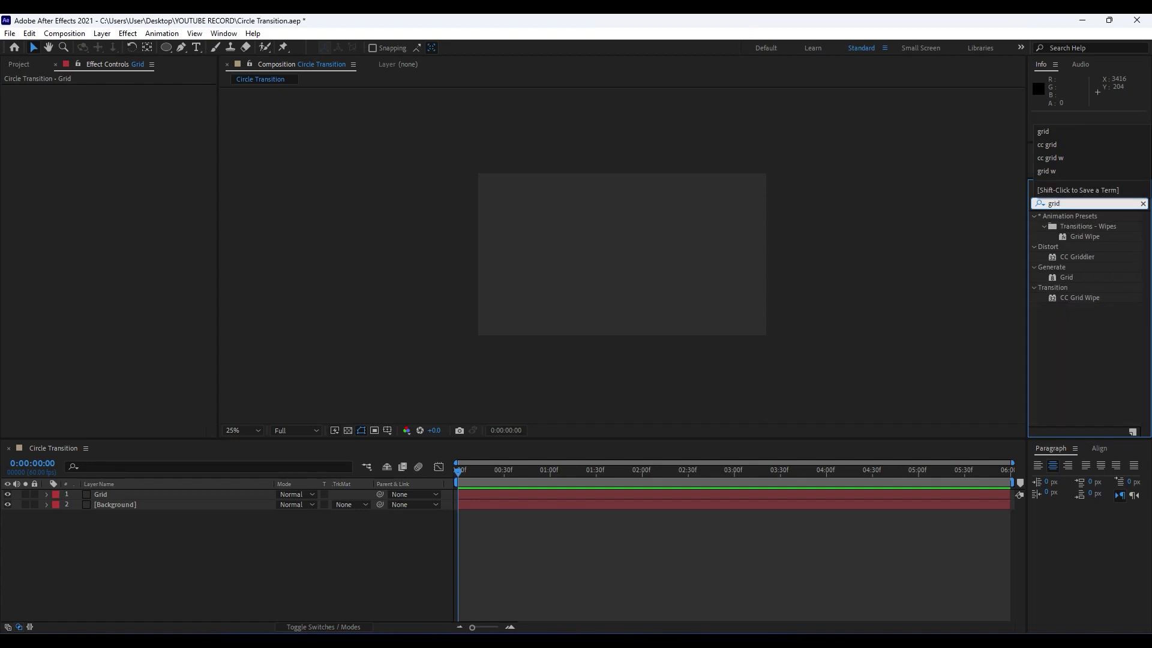
pyautogui.moveTo(1067, 278); pyautogui.dragTo(132, 498)
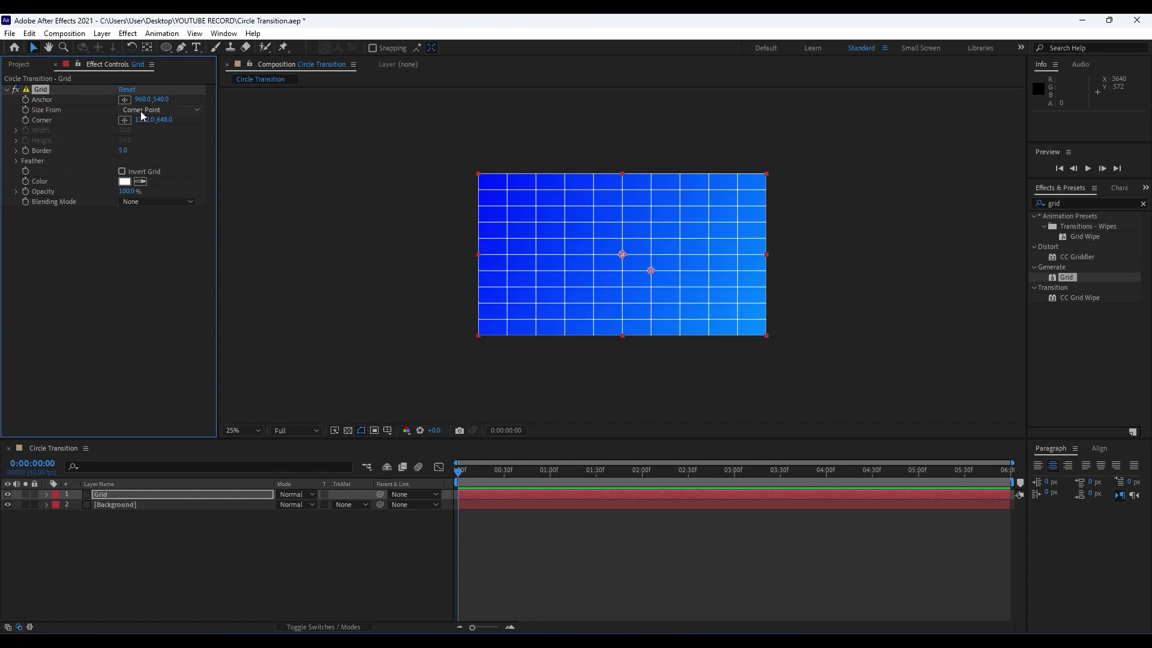
# - Size the grid by width: width 10, border 1, opacity 20%
pyautogui.click(160, 110)
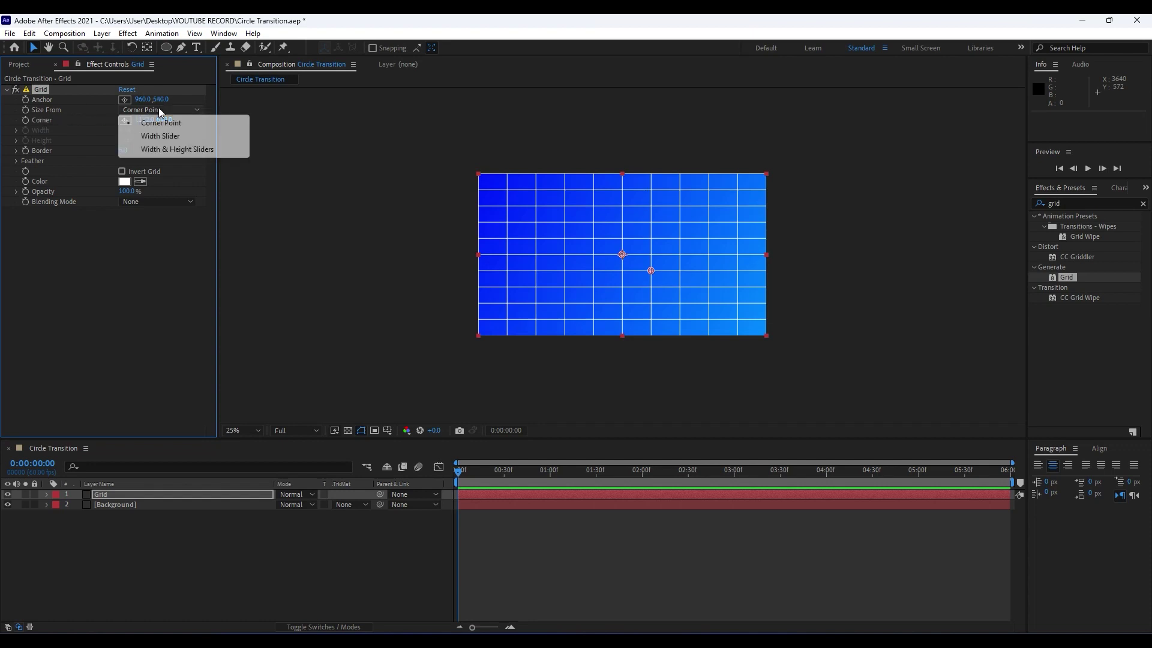
pyautogui.click(160, 136)
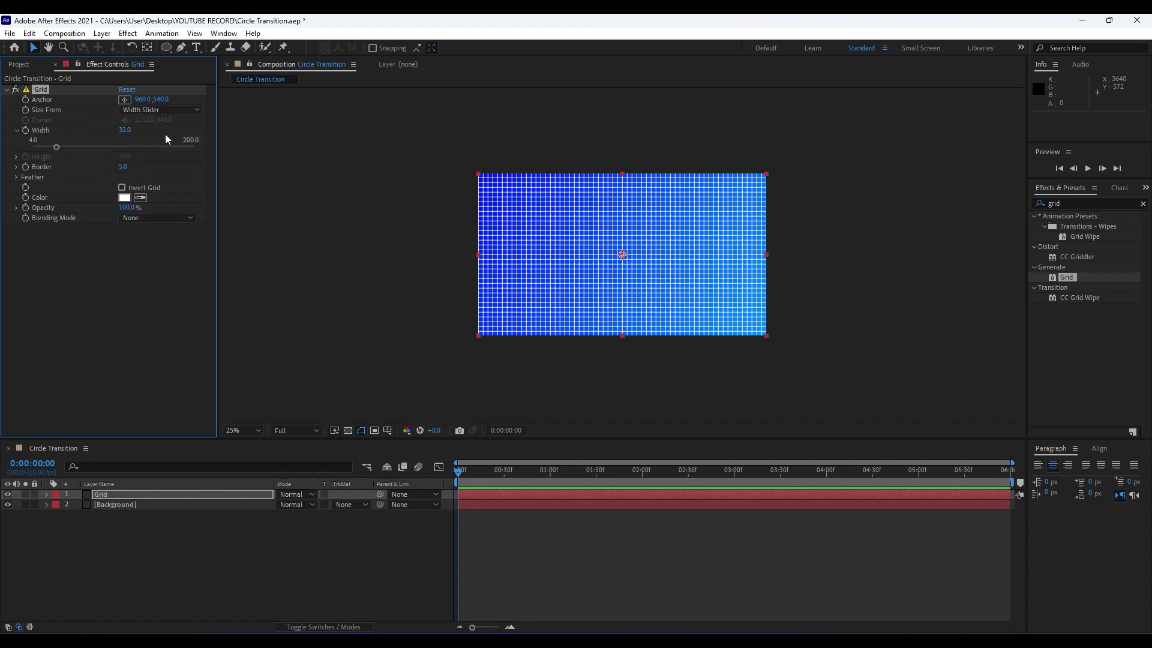
pyautogui.click(125, 130)
pyautogui.write('10')
pyautogui.press('Return')
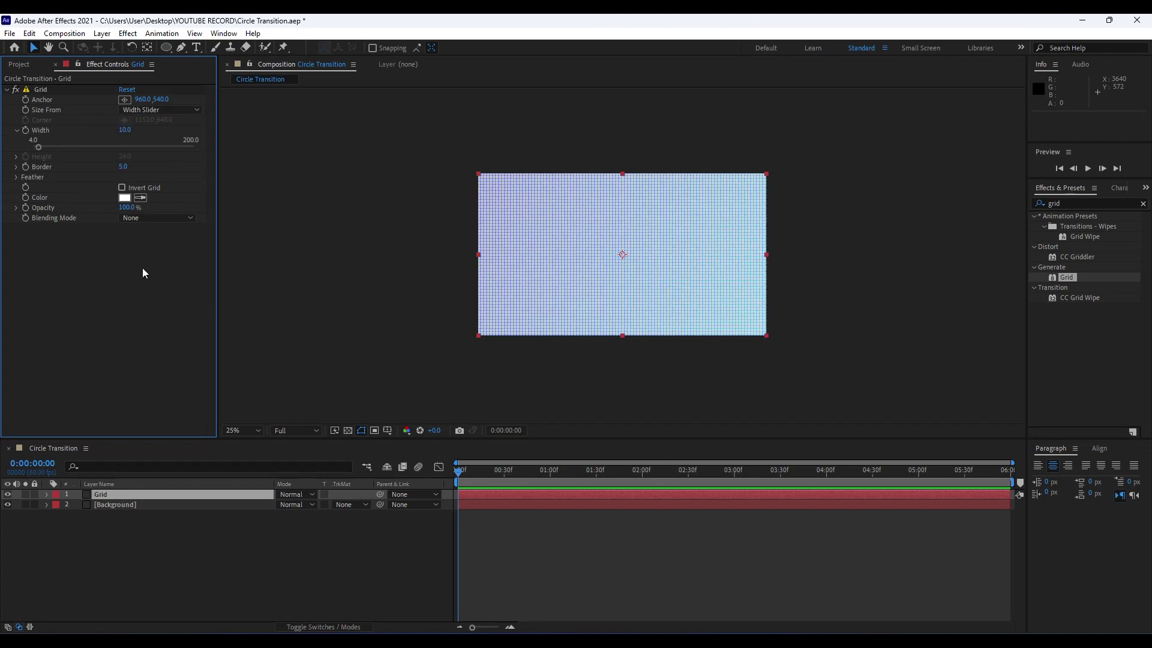
pyautogui.click(122, 168)
pyautogui.write('1')
pyautogui.press('Return')
pyautogui.click(127, 207)
pyautogui.write('20')
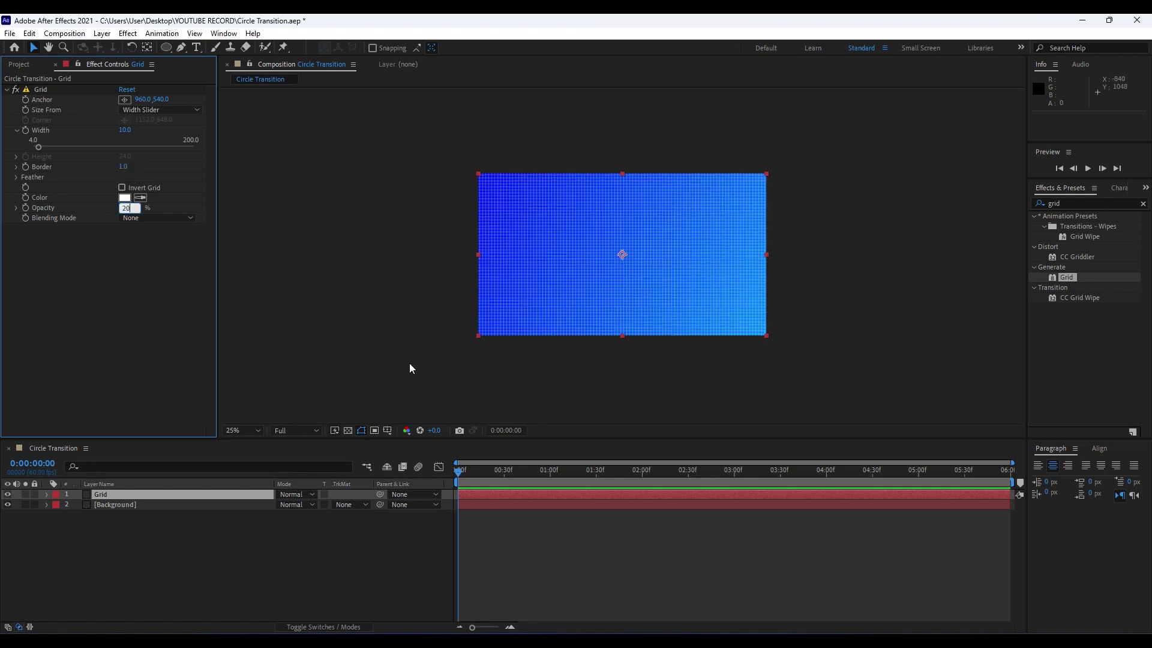
pyautogui.click(455, 385)
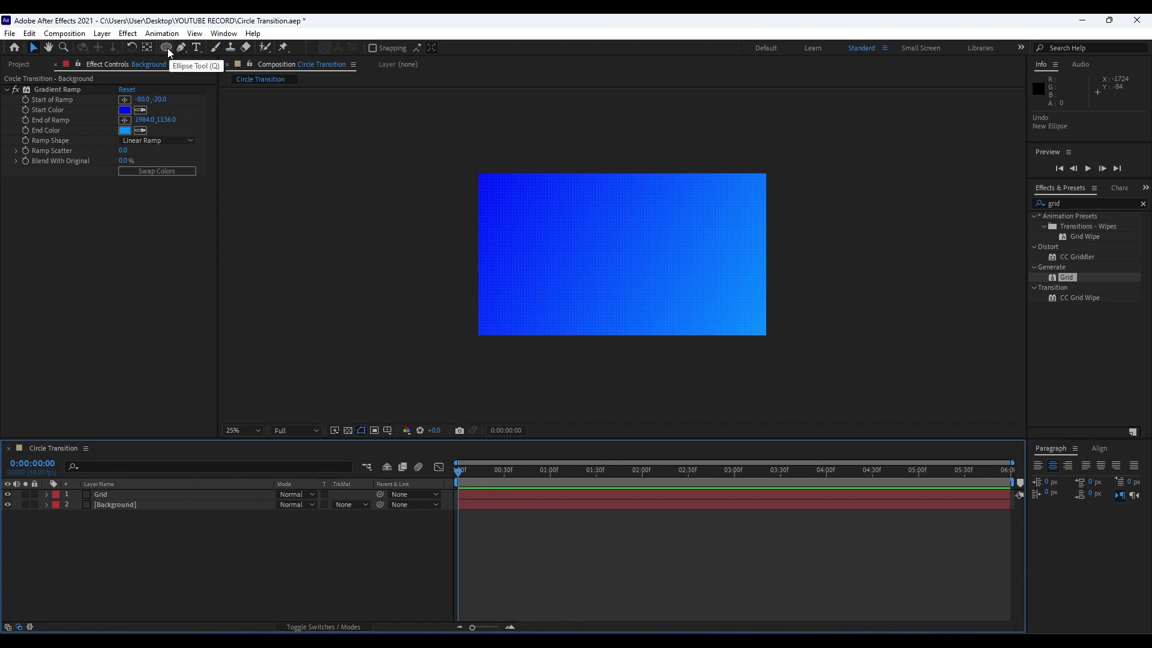
# - Draw a large white ellipse from the comp centre with the Ellipse Tool, covering the frame
pyautogui.moveTo(168, 53); pyautogui.dragTo(217, 78)
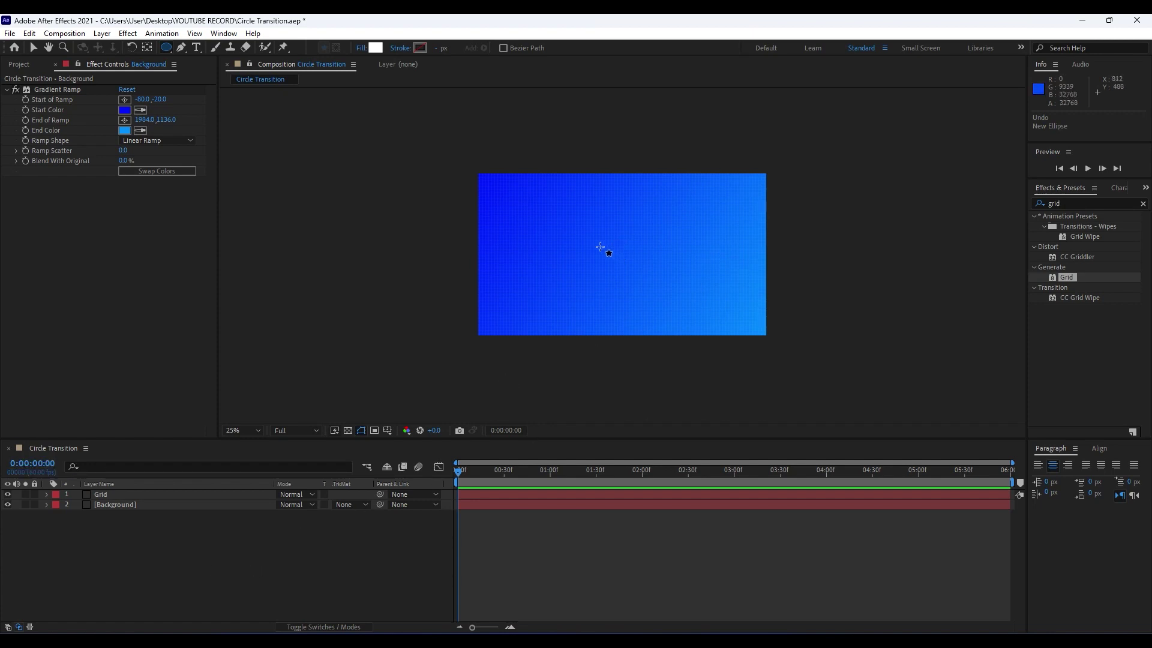
pyautogui.moveTo(600, 247)
pyautogui.mouseDown()
pyautogui.moveTo(648, 295)
pyautogui.moveTo(695, 378)
pyautogui.moveTo(717, 386)
pyautogui.moveTo(713, 374)
pyautogui.moveTo(756, 429)
pyautogui.mouseUp()
pyautogui.click(140, 546)
# - Rename Shape Layer 1 to 'Circle 01'
pyautogui.click(127, 498)
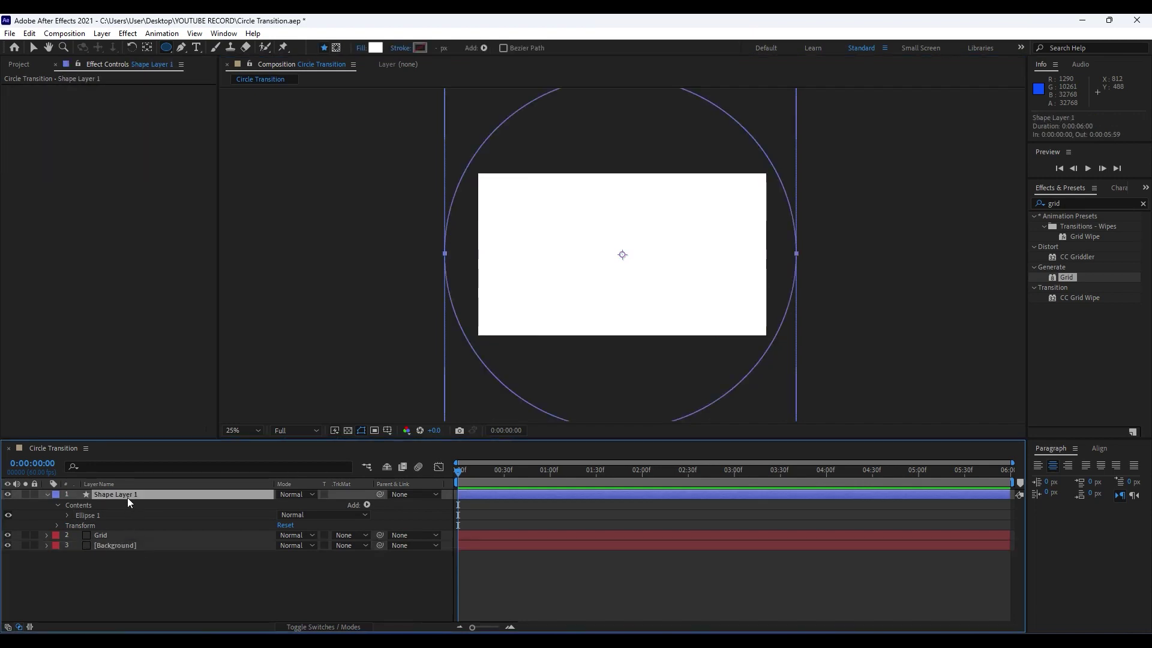
pyautogui.press('Return')
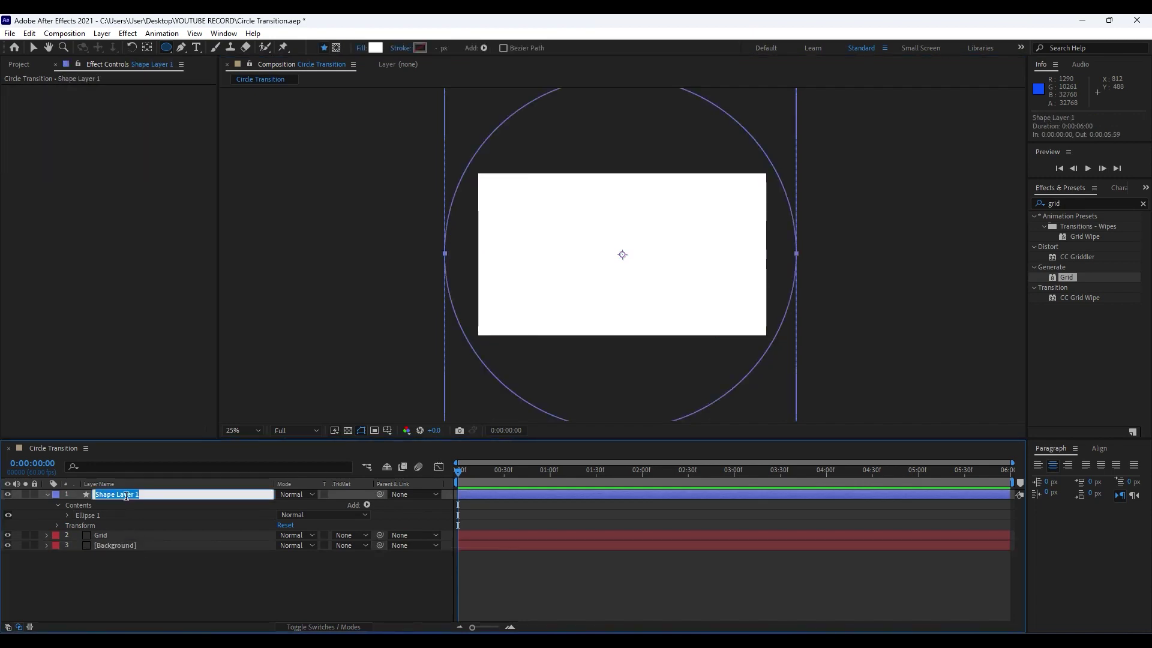
pyautogui.write('Circle 01')
pyautogui.click(139, 570)
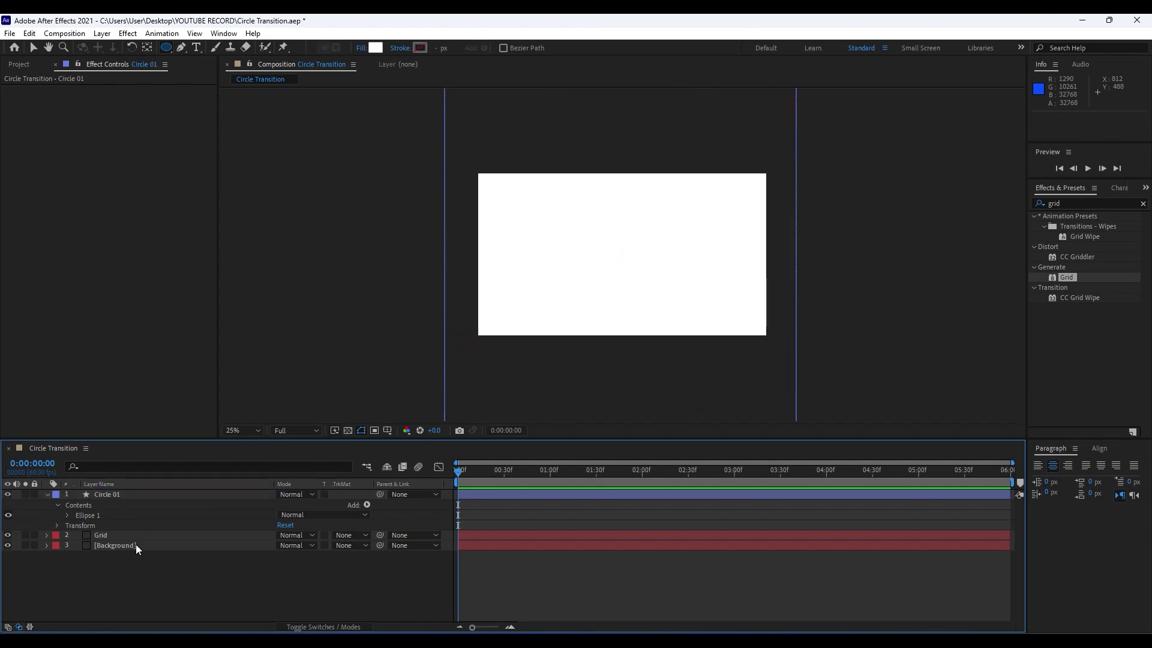
# - Centre Circle 01's anchor point, move to 1:30 and show only Scale
pyautogui.click(126, 494)
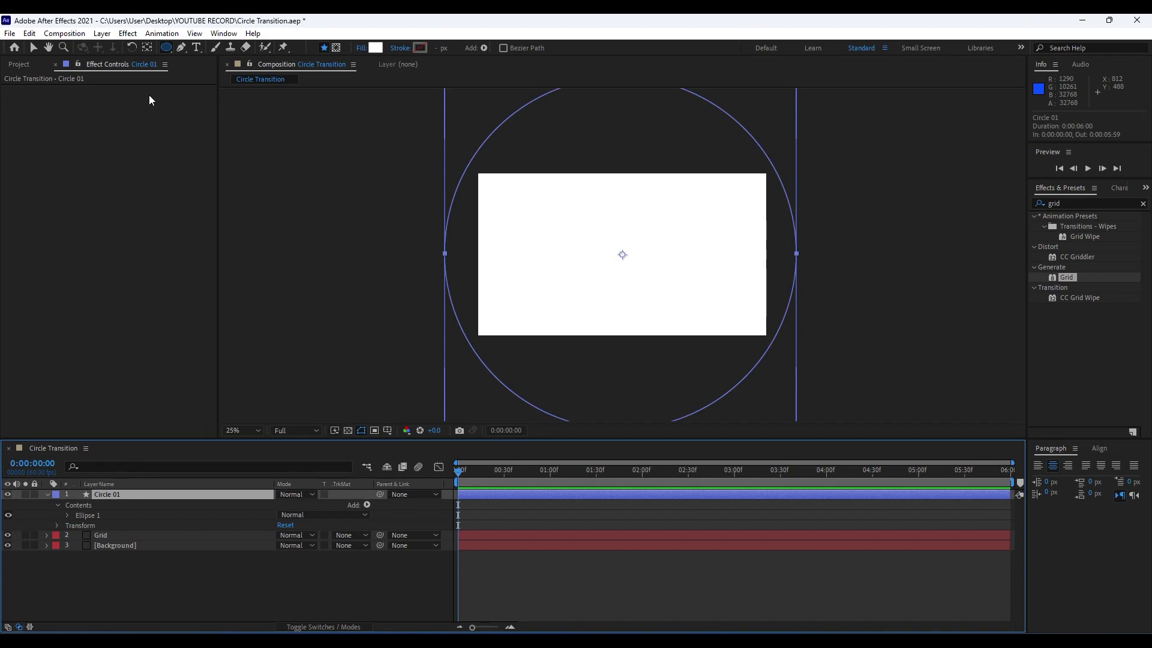
pyautogui.click(148, 49)
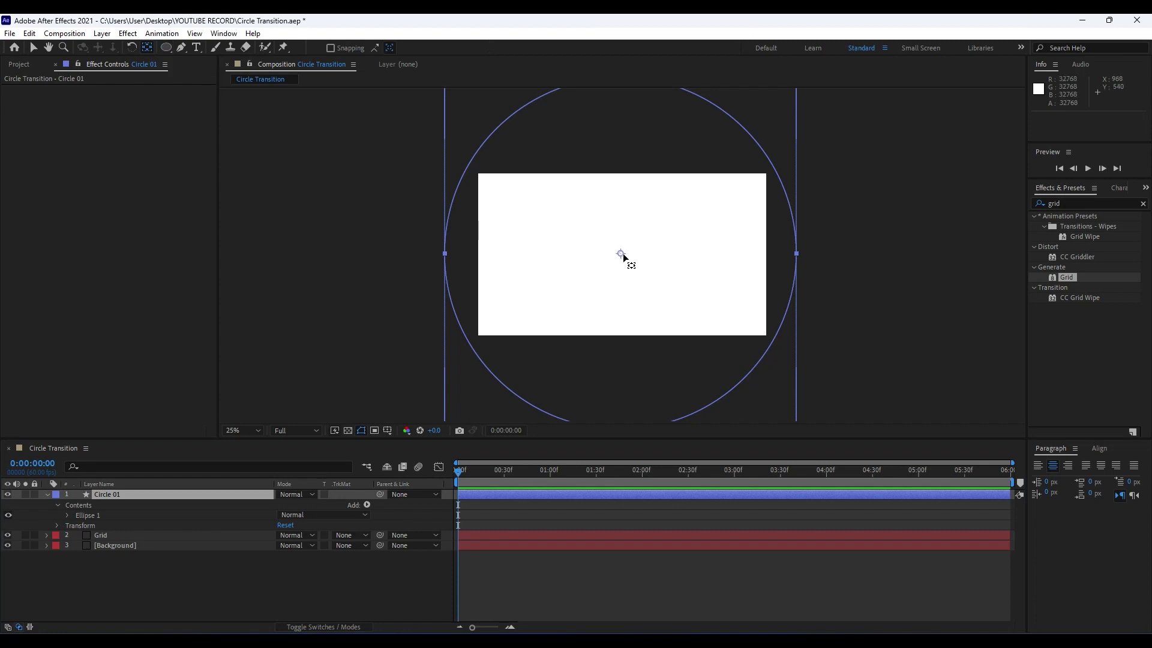
pyautogui.press('v')
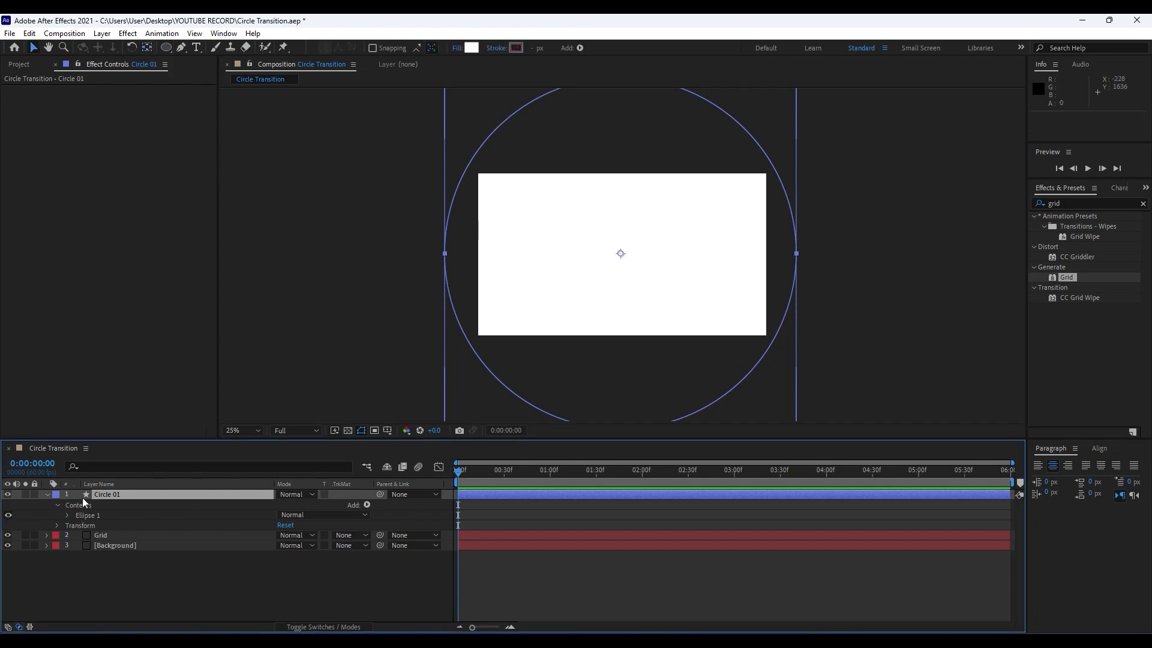
pyautogui.moveTo(485, 471); pyautogui.dragTo(596, 479)
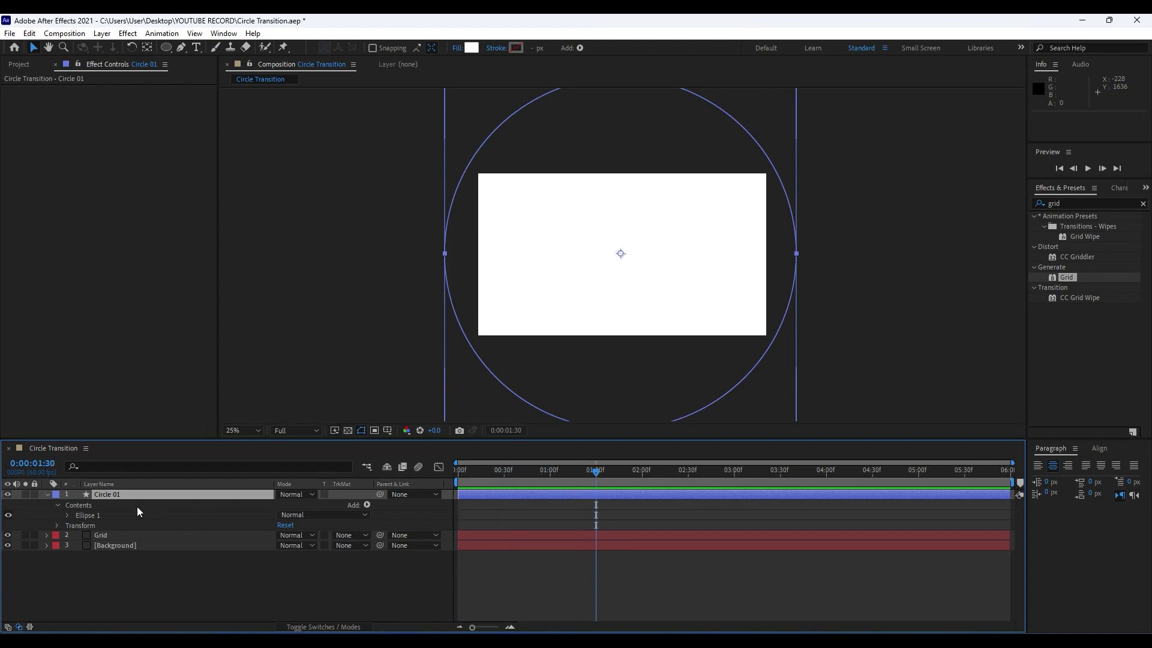
pyautogui.press('s')
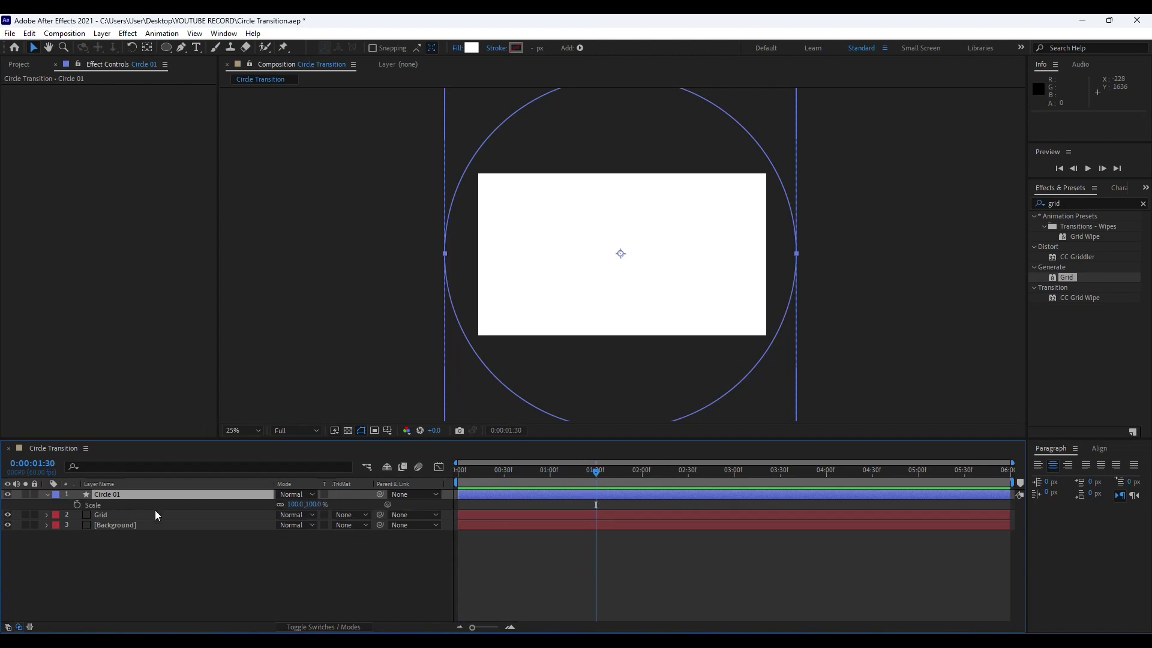
# - Keyframe Circle 01's Scale at 100% at 1:30 and 0% at 0:00
pyautogui.click(77, 505)
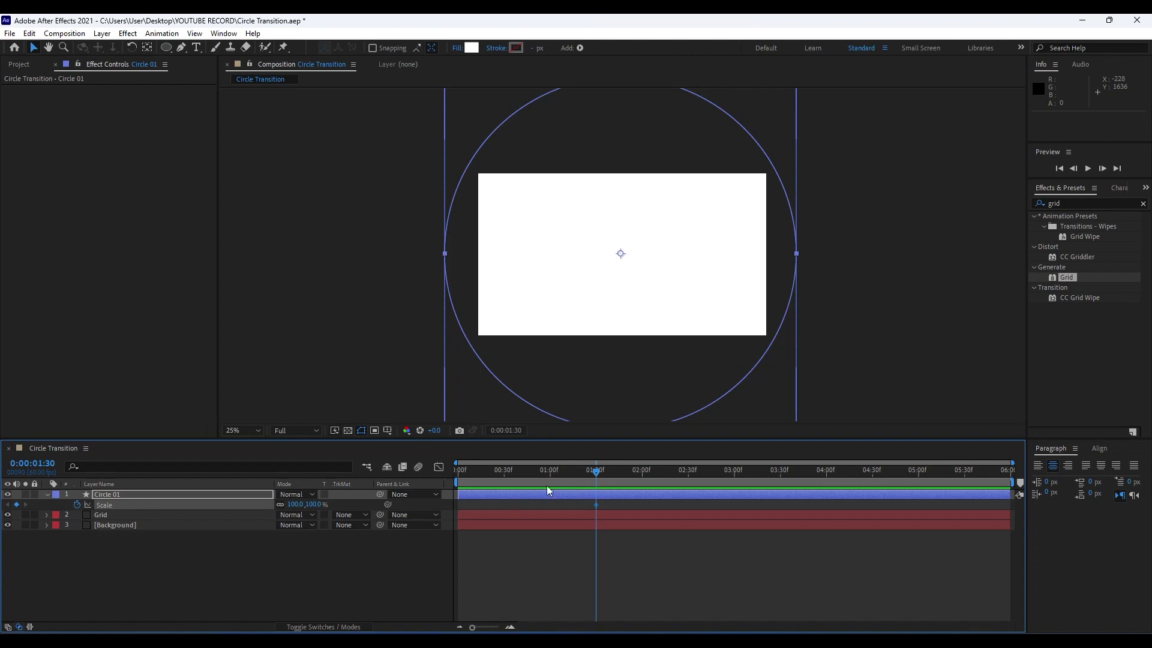
pyautogui.moveTo(594, 477); pyautogui.dragTo(372, 483)
pyautogui.click(296, 506)
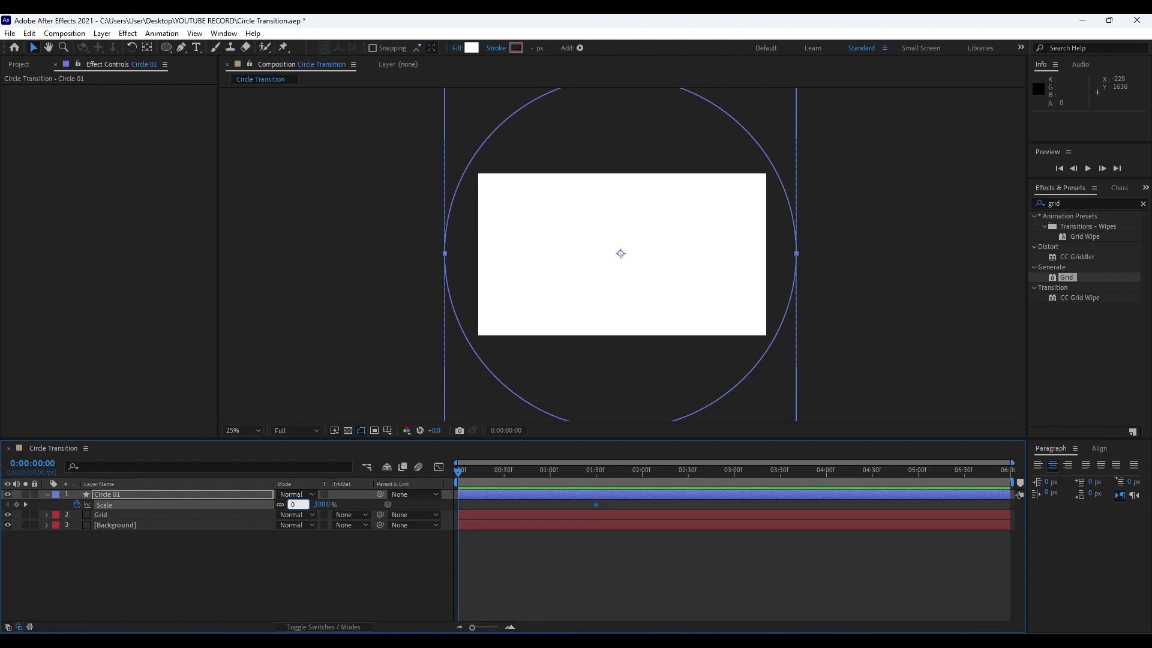
pyautogui.click(291, 566)
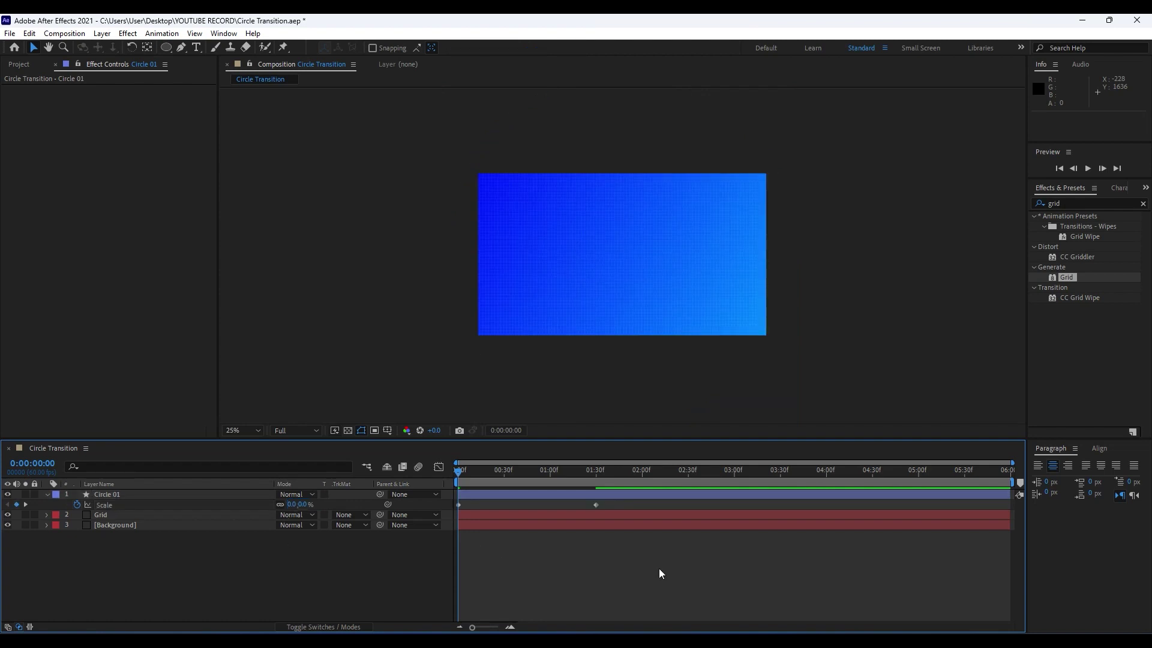
# - Ease both scale keyframes so the speed peaks early and slows gradually
pyautogui.moveTo(675, 574); pyautogui.dragTo(416, 473)
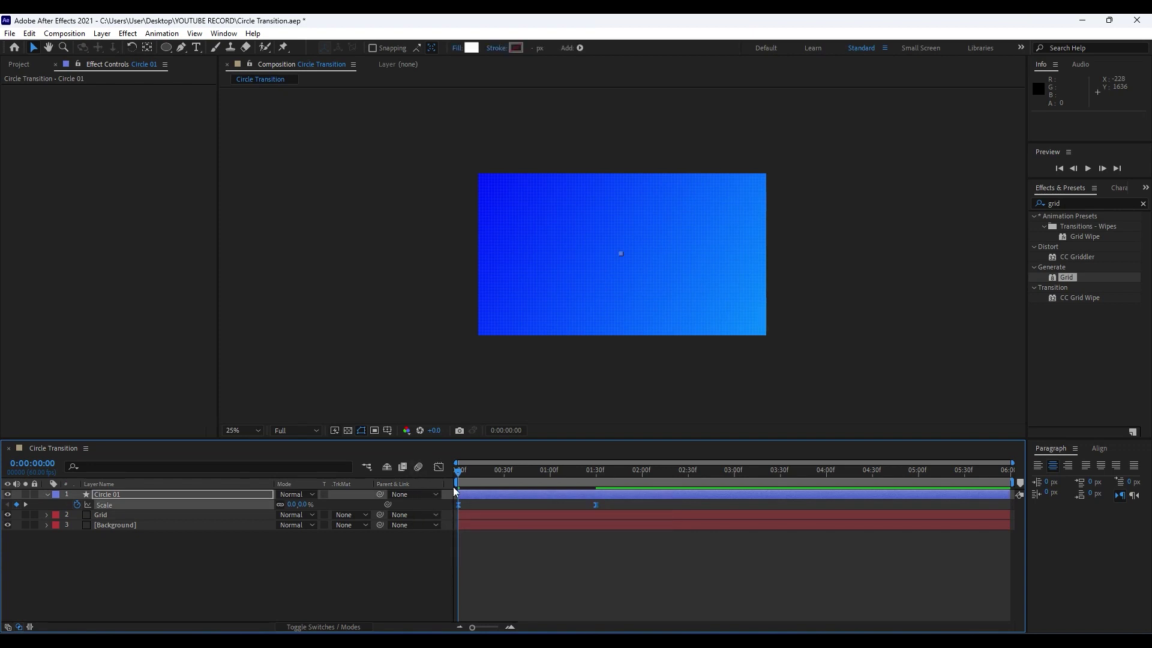
pyautogui.click(439, 467)
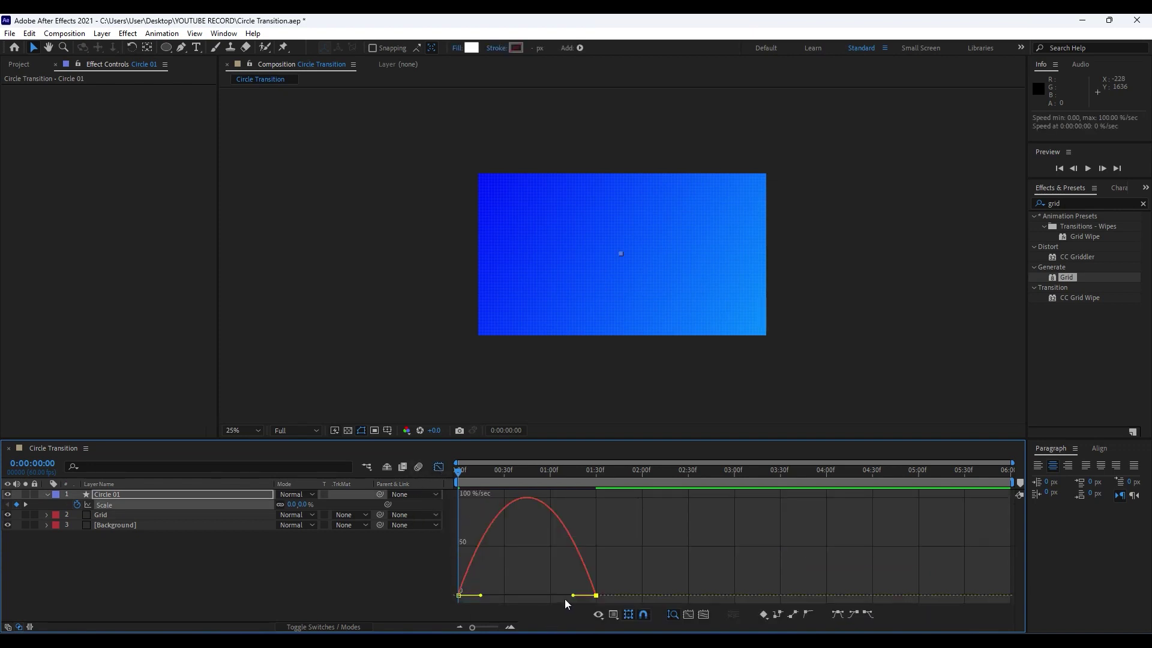
pyautogui.press('F9')
pyautogui.moveTo(551, 595); pyautogui.dragTo(526, 595)
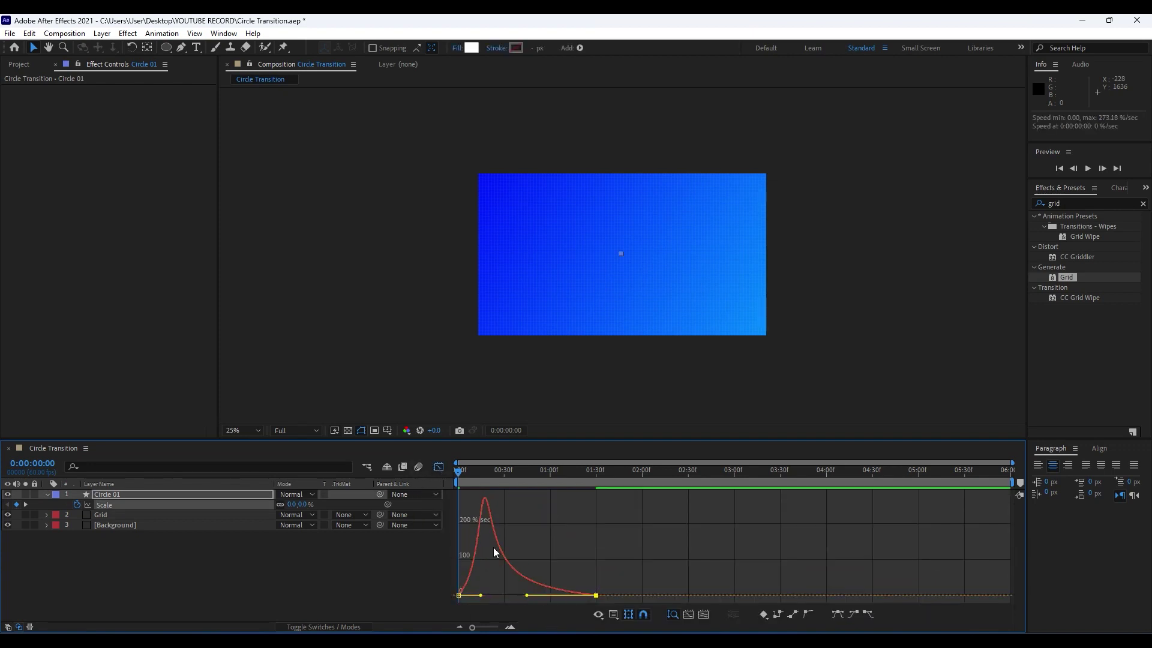
pyautogui.click(440, 468)
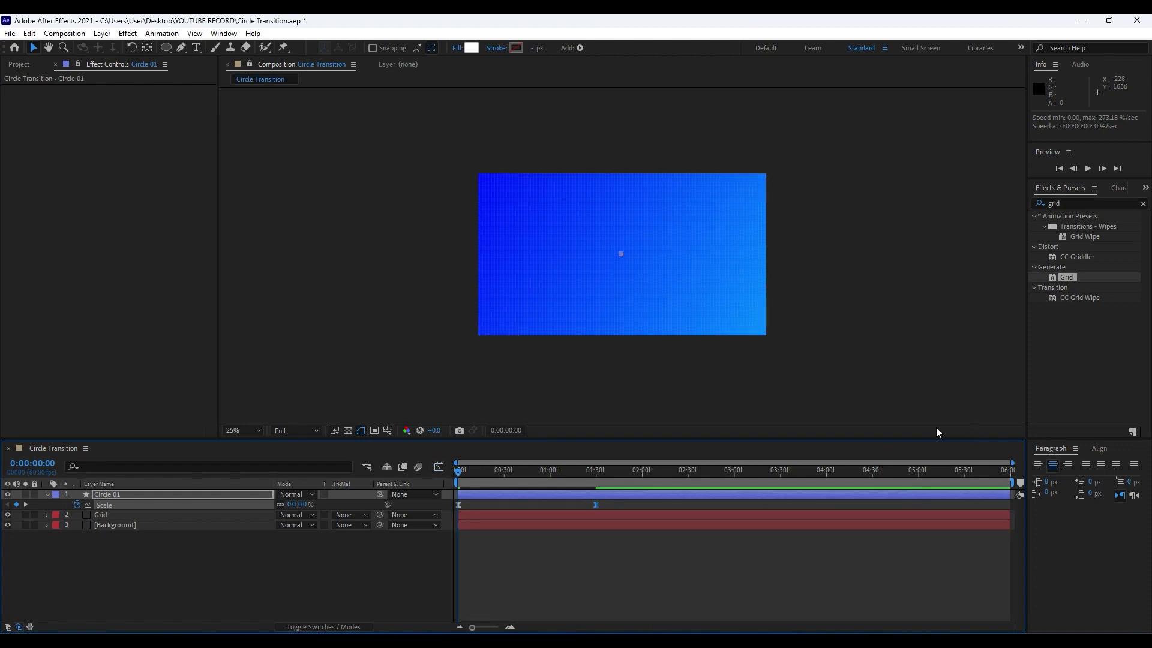
pyautogui.click(122, 494)
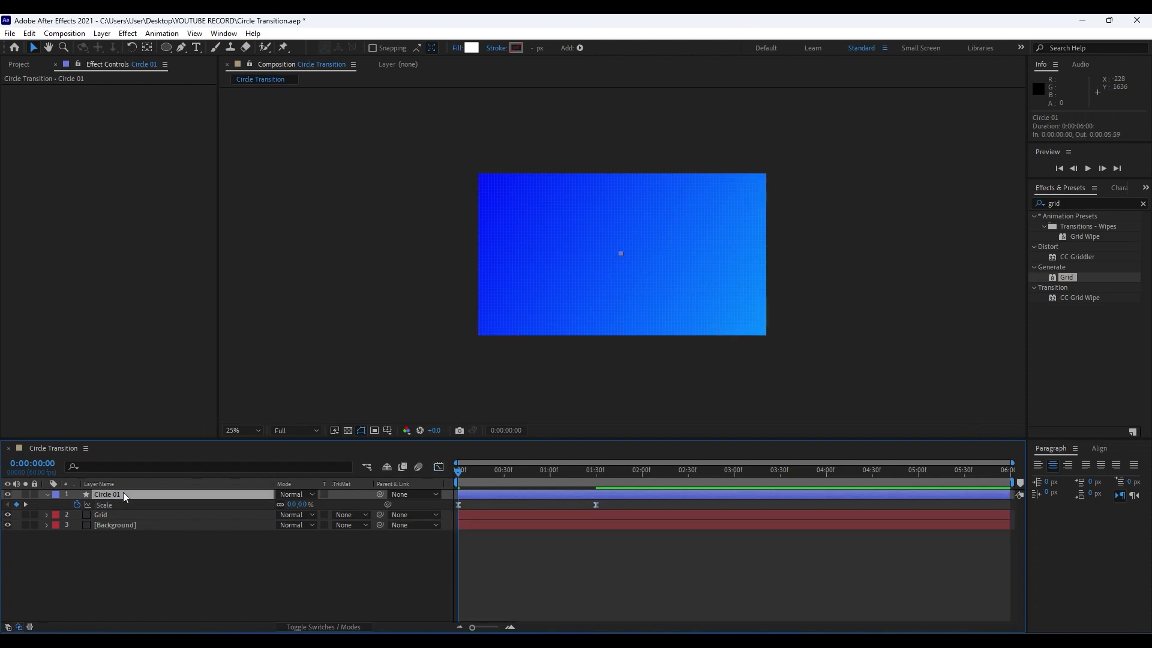
# - Apply a Fill effect to Circle 01 with colour #FFFFFF
pyautogui.click(1068, 202)
pyautogui.write('fill')
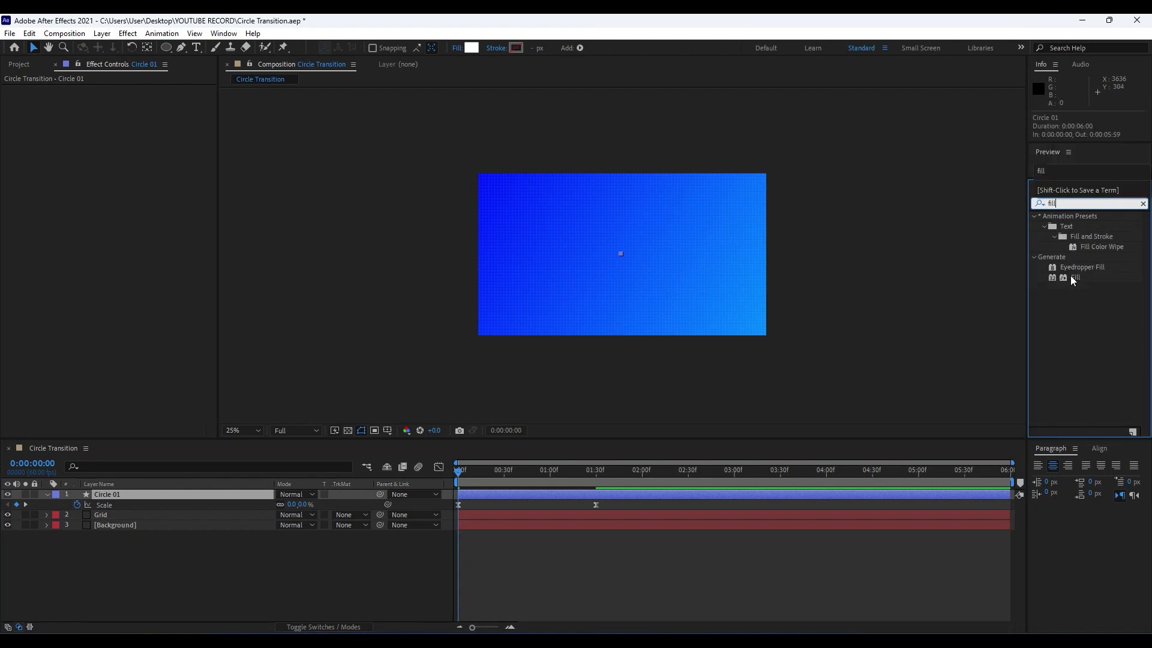
pyautogui.moveTo(1076, 277); pyautogui.dragTo(134, 495)
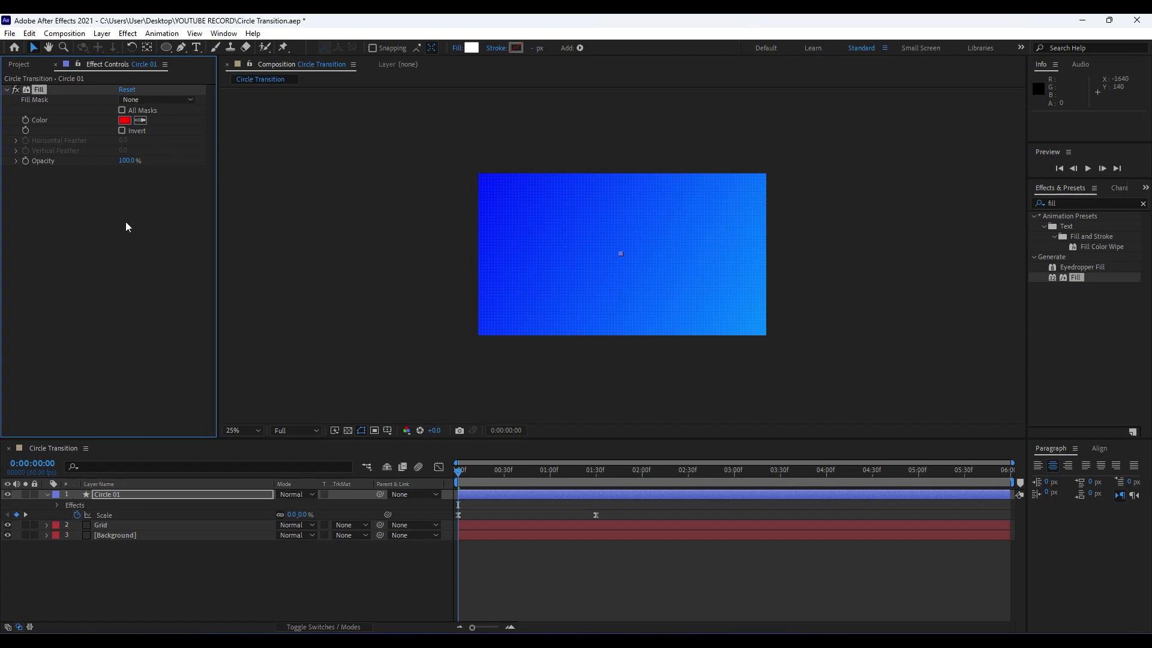
pyautogui.click(125, 120)
pyautogui.write('ffffff')
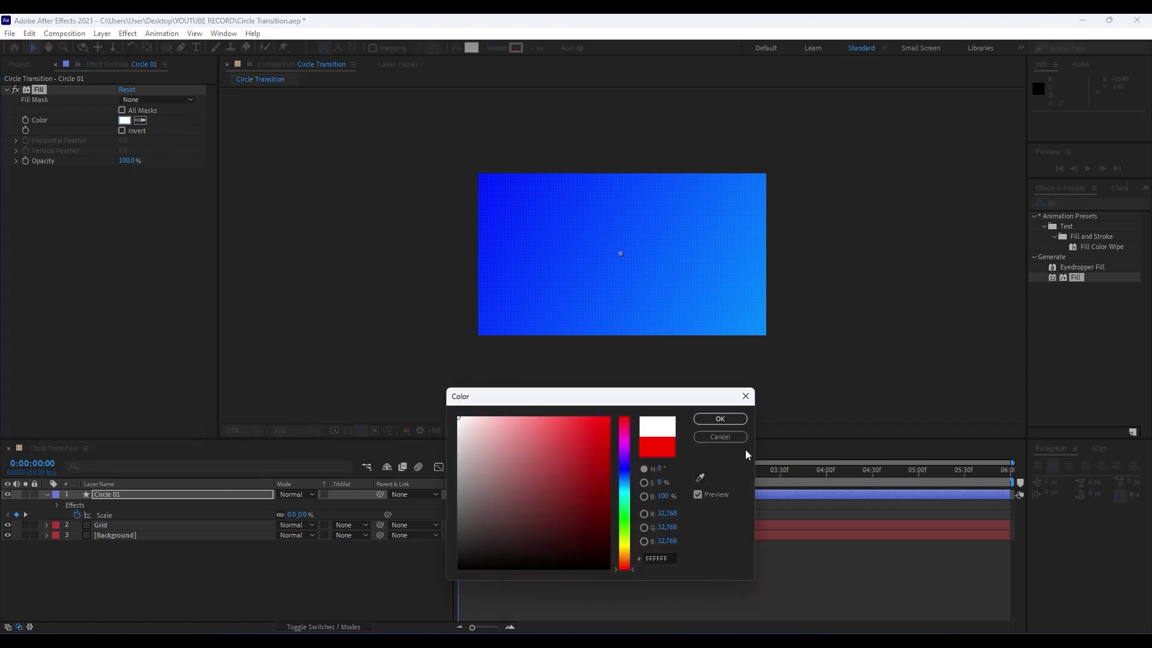
pyautogui.click(721, 419)
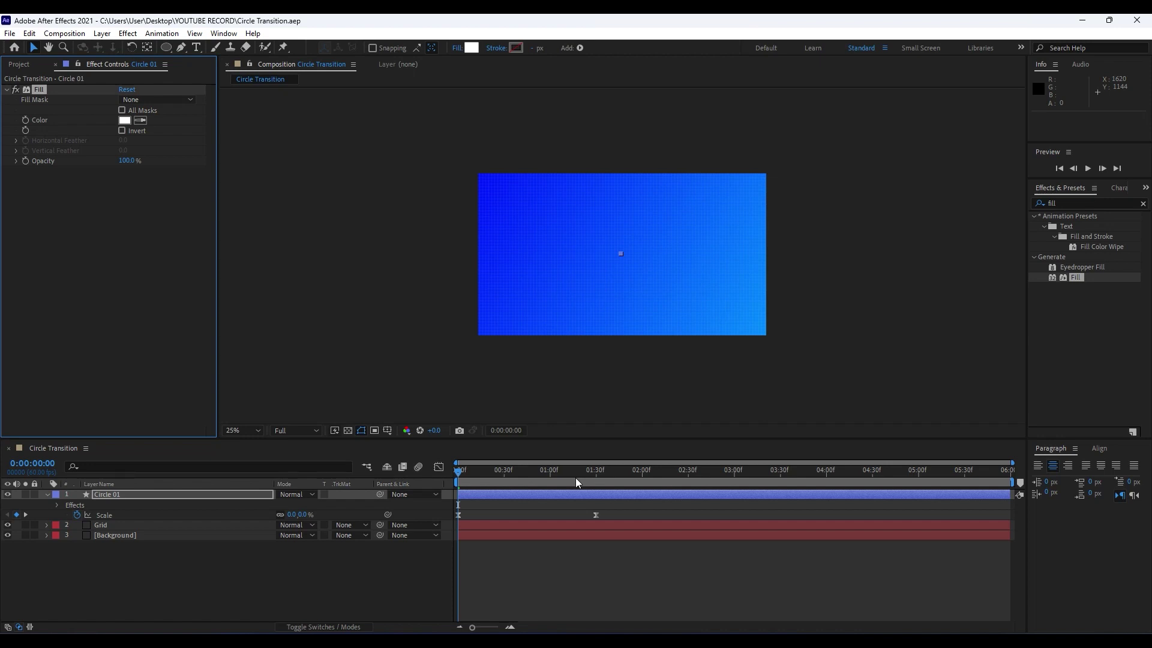
# - Preview and scrub the growing circle animation
pyautogui.press('space')
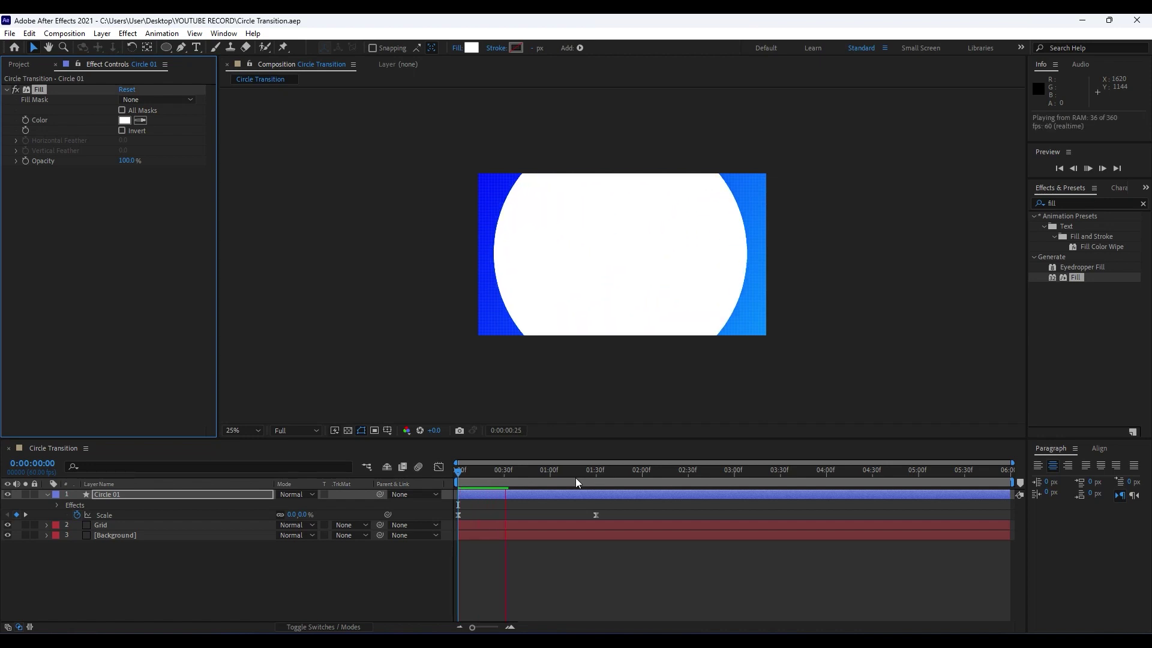
pyautogui.moveTo(576, 475); pyautogui.dragTo(605, 477)
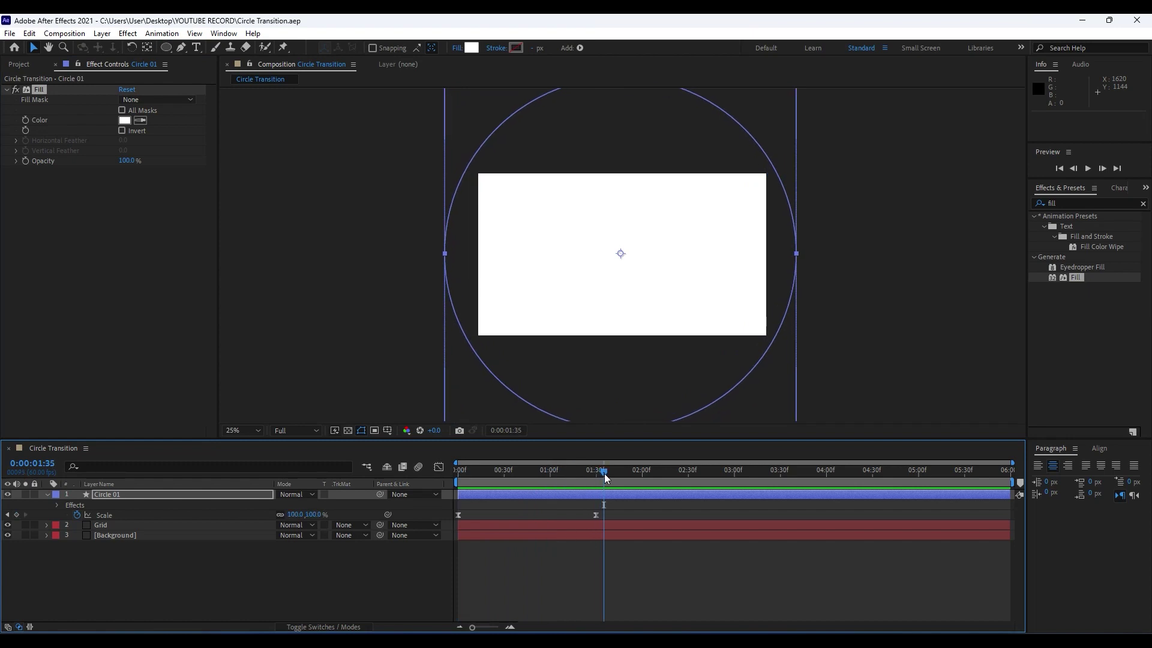
pyautogui.click(115, 497)
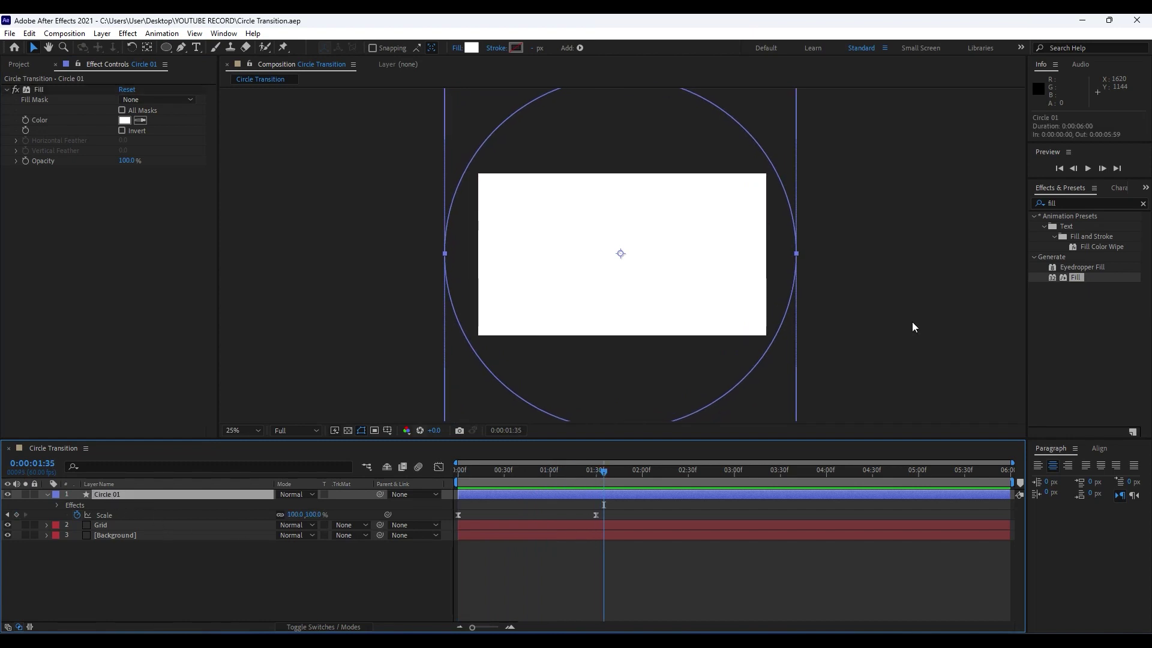
# - Apply the Venetian Blinds effect to Circle 01
pyautogui.click(1082, 203)
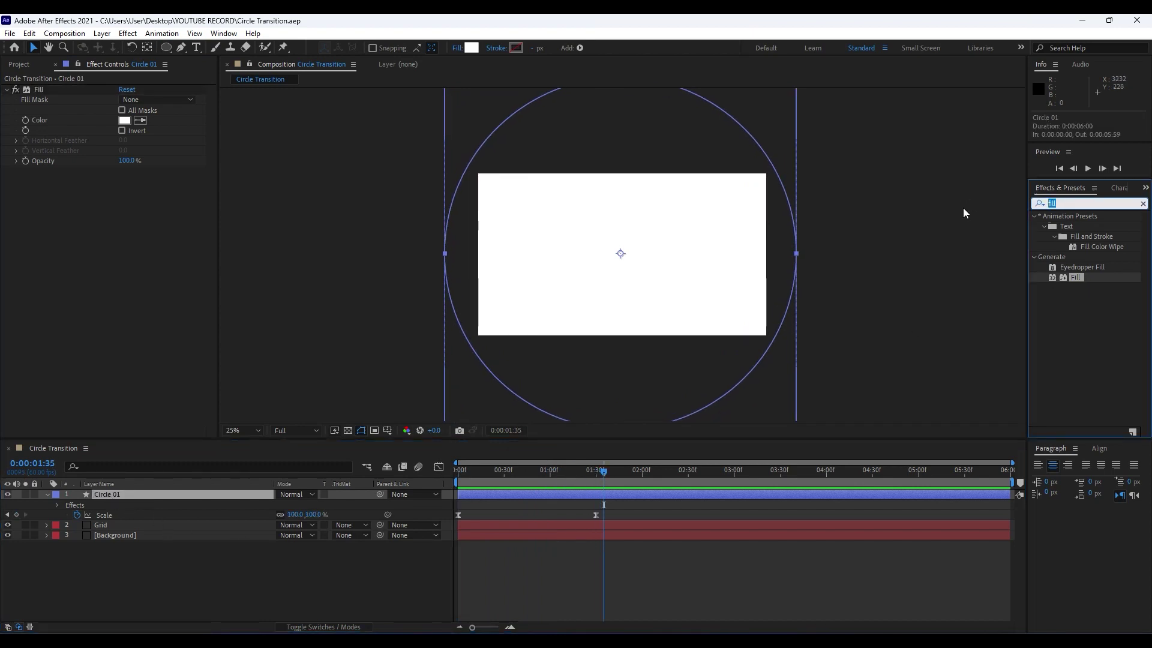
pyautogui.write('veneti')
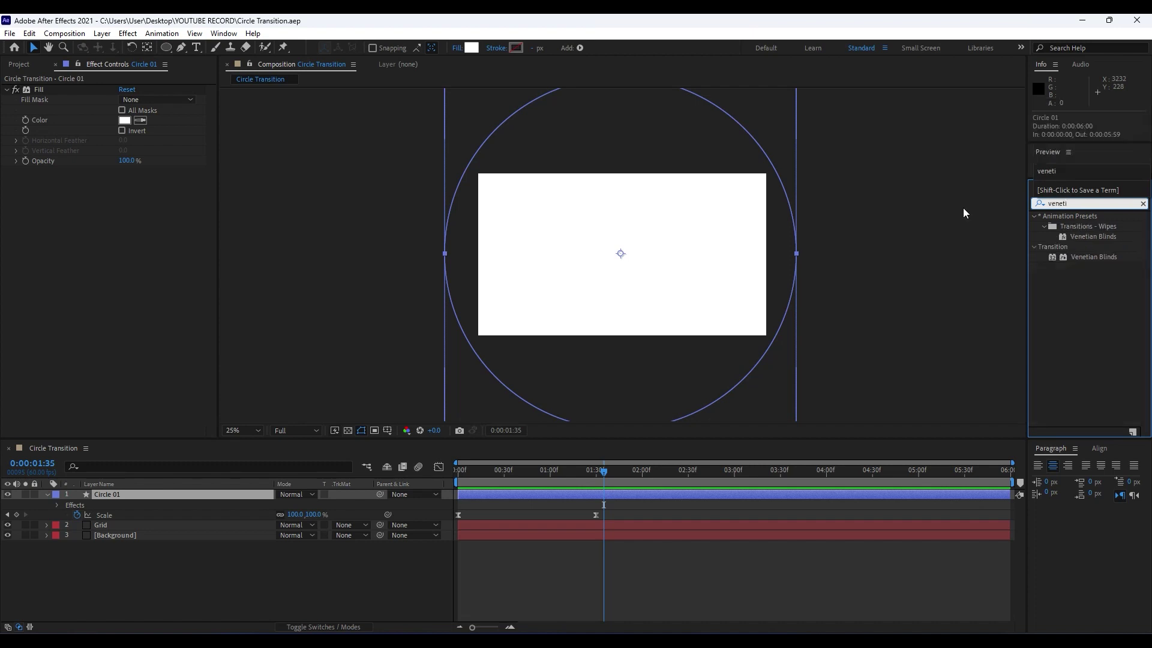
pyautogui.moveTo(1072, 258); pyautogui.dragTo(144, 502)
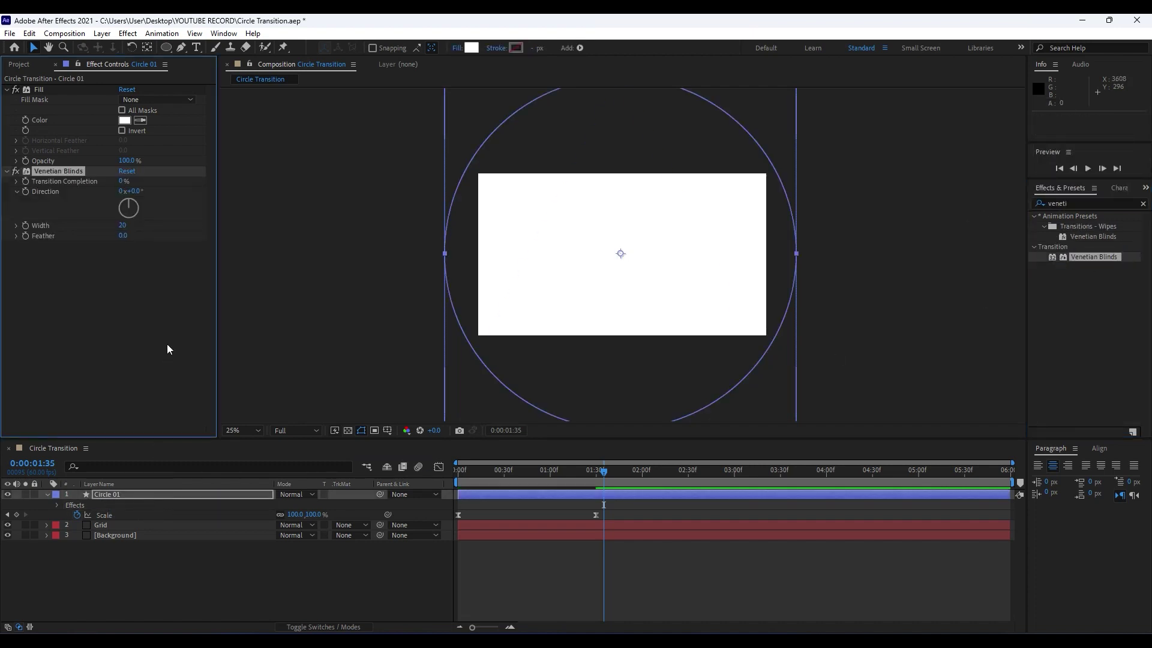
# - Set Venetian Blinds transition completion to 3% and direction to 50°
pyautogui.click(122, 181)
pyautogui.write('3')
pyautogui.click(103, 326)
pyautogui.click(132, 191)
pyautogui.write('50')
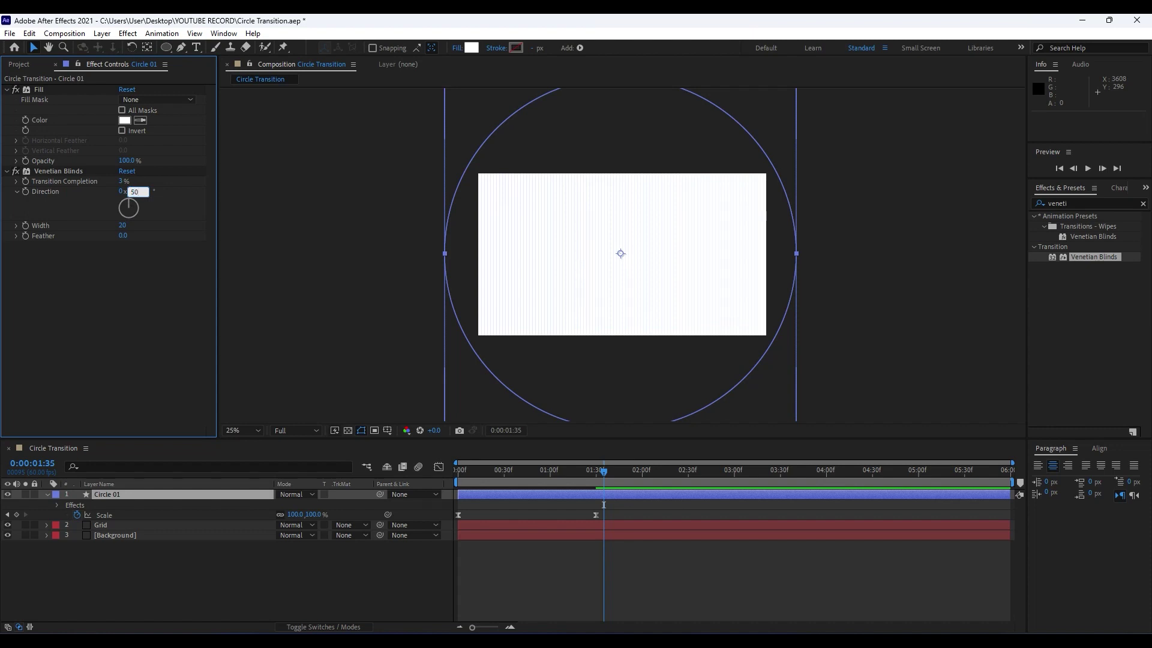
pyautogui.click(130, 317)
# - Scrub the timeline and zoom in to inspect the diagonal stripes
pyautogui.moveTo(515, 480); pyautogui.dragTo(572, 466)
pyautogui.press('.')
pyautogui.press(',')
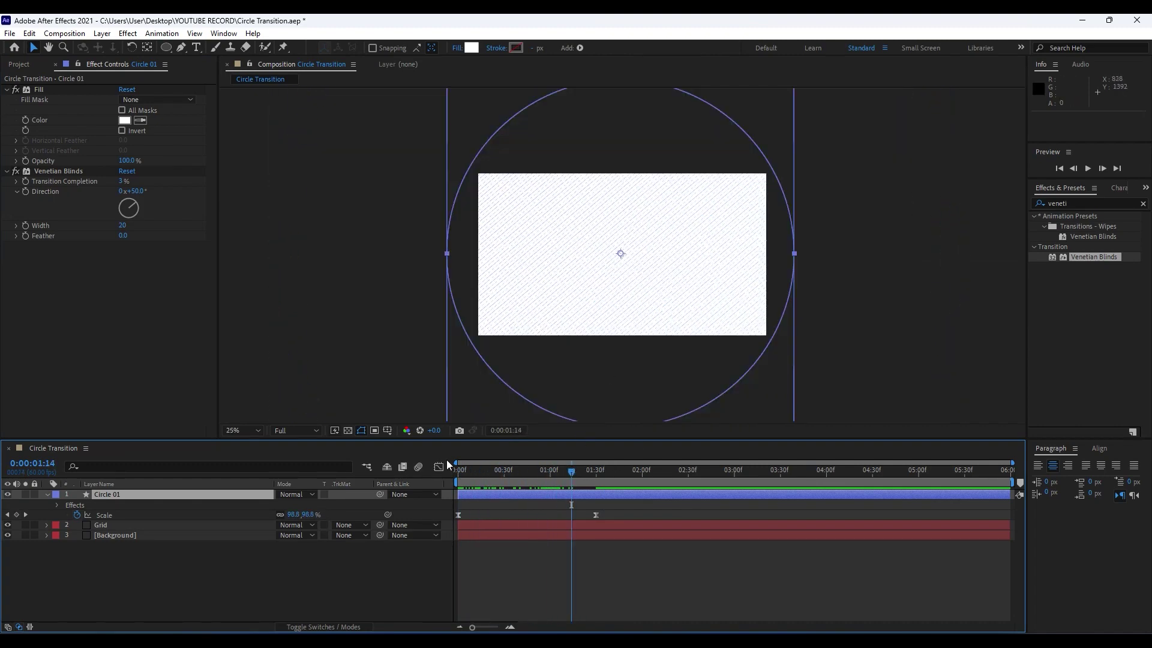
# - Duplicate Circle 01 as Circle 02 and start it 10 frames later
pyautogui.click(47, 496)
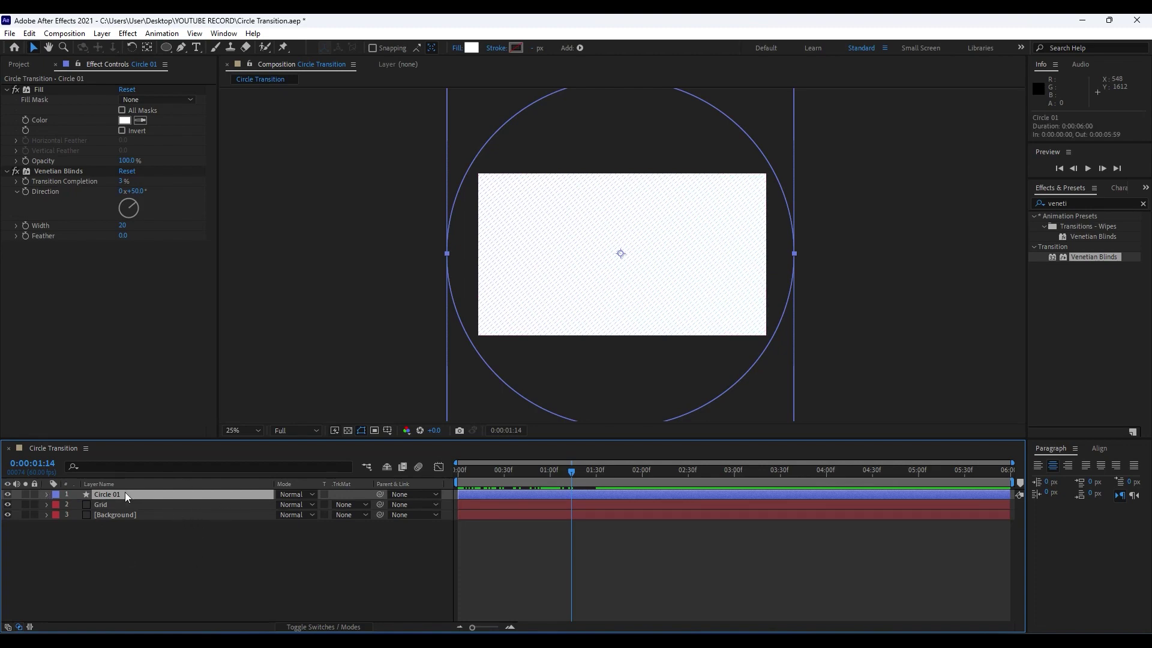
pyautogui.click(29, 33)
pyautogui.click(90, 190)
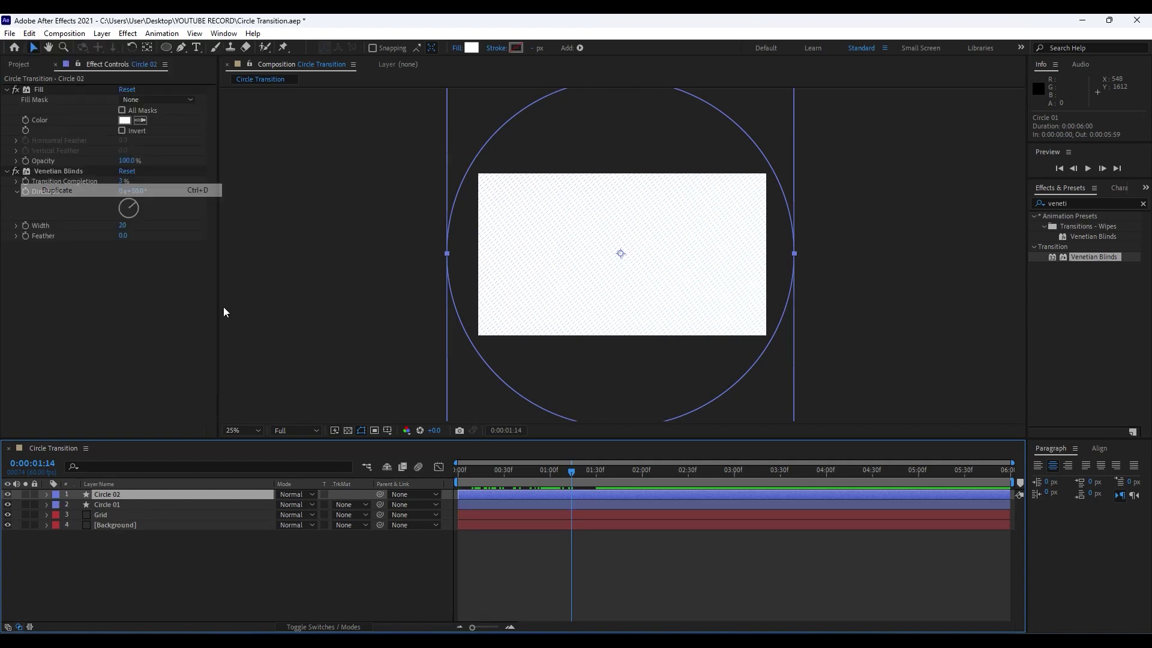
pyautogui.moveTo(472, 627); pyautogui.dragTo(487, 627)
pyautogui.moveTo(463, 493); pyautogui.dragTo(499, 497)
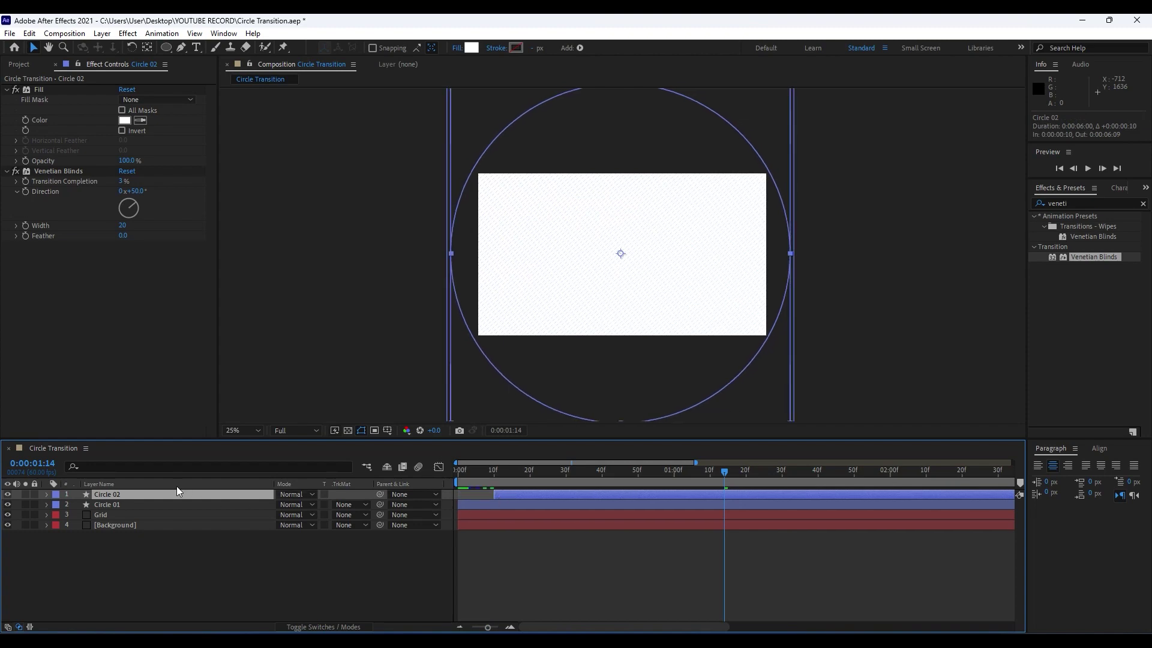
# - Remove Venetian Blinds from Circle 02 and set its Fill colour to blue 0030FF
pyautogui.click(56, 173)
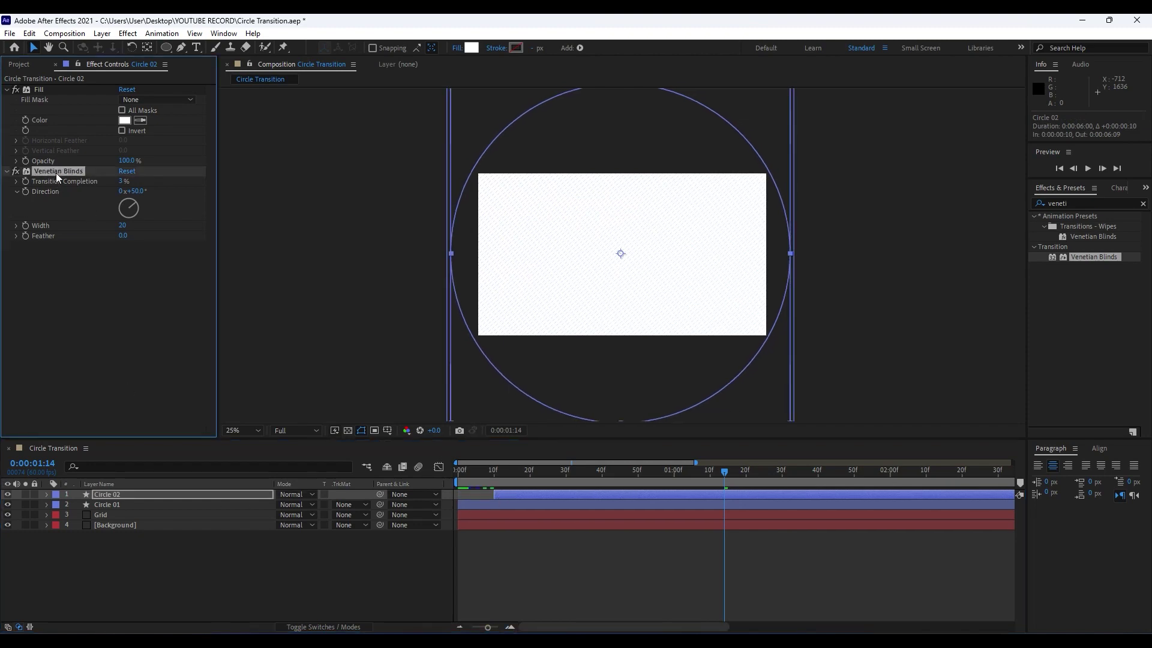
pyautogui.press('Delete')
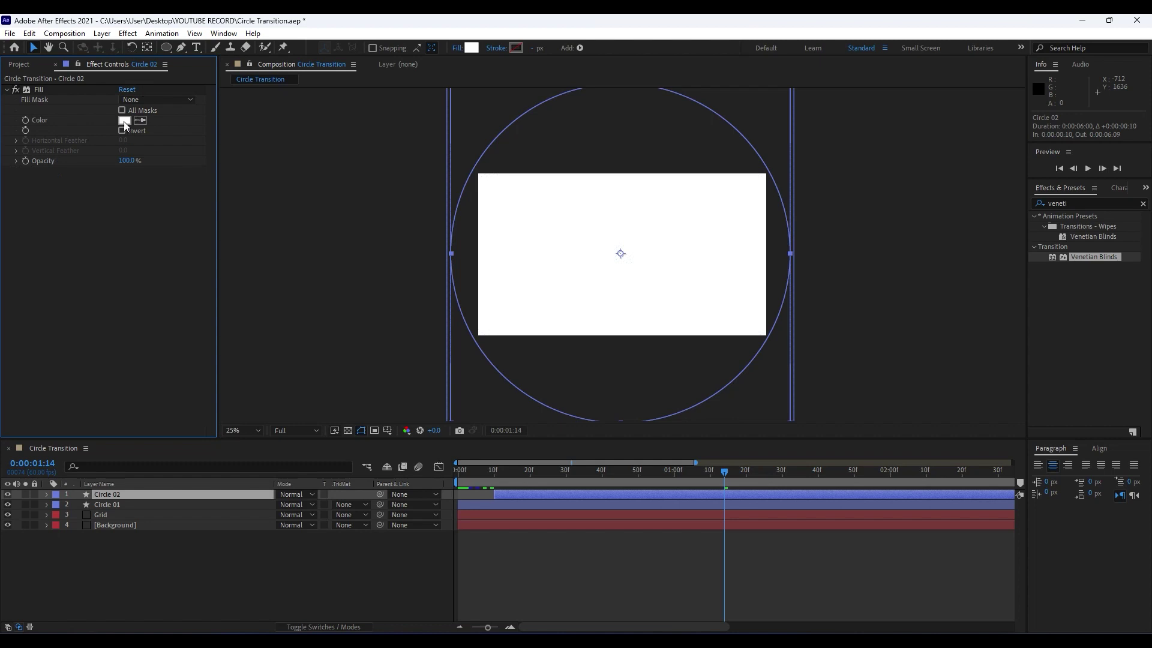
pyautogui.click(124, 120)
pyautogui.click(625, 478)
pyautogui.moveTo(604, 480); pyautogui.dragTo(629, 416)
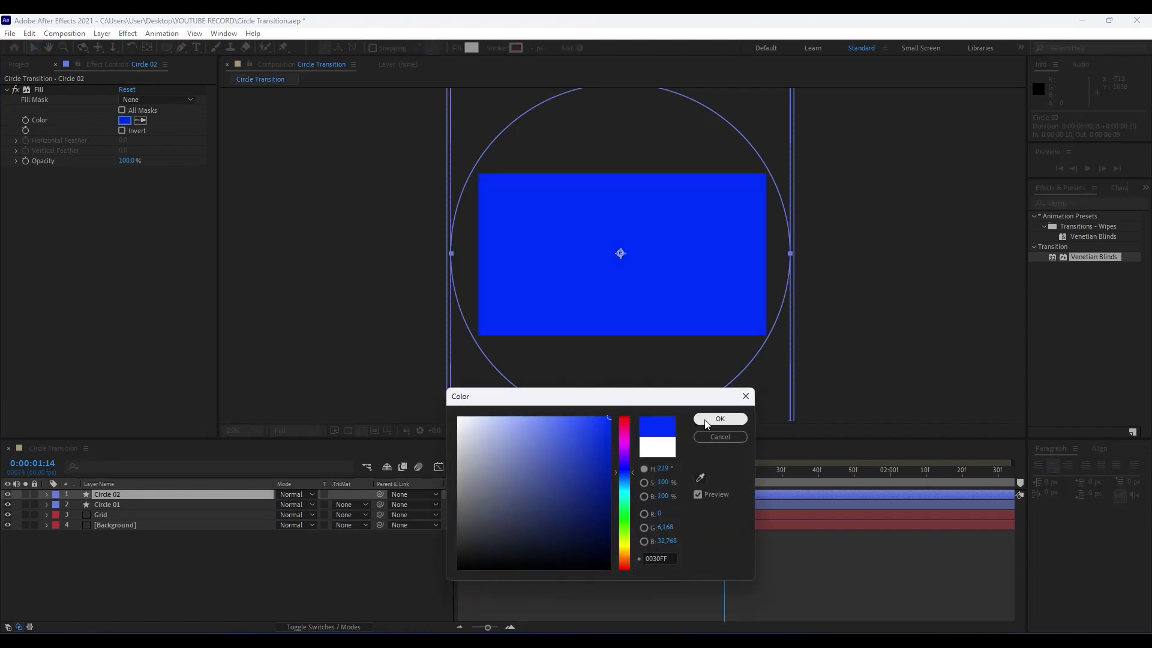
pyautogui.click(720, 419)
# - Duplicate Circle 01 again to create Circle 03
pyautogui.click(130, 541)
pyautogui.click(119, 504)
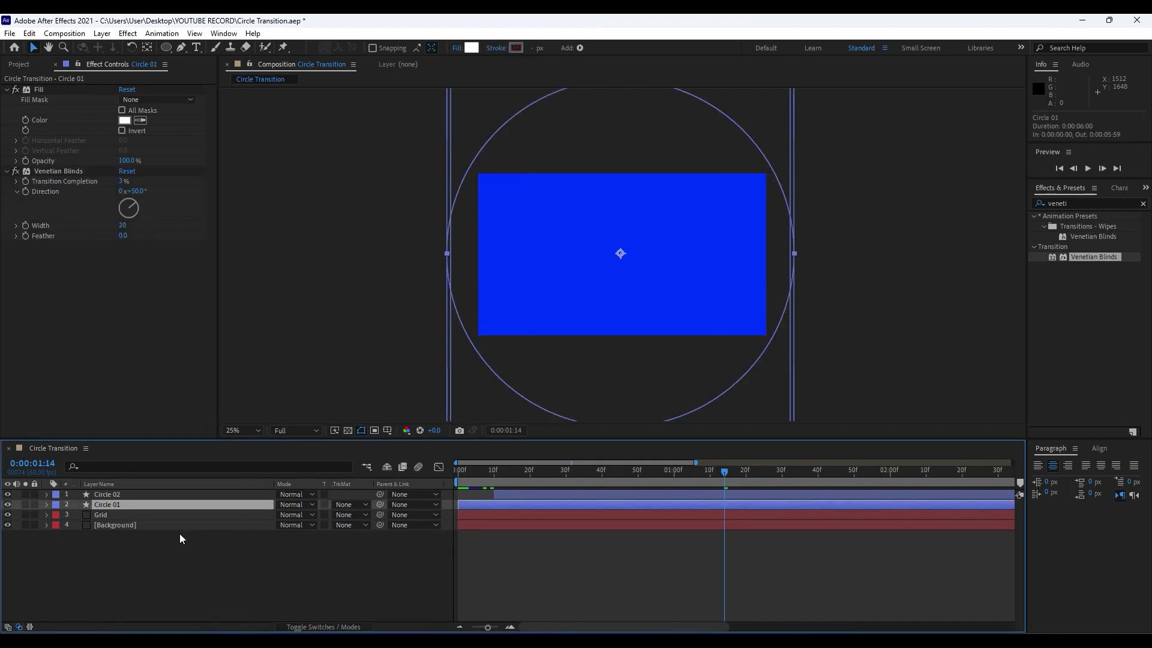
pyautogui.hotkey('ctrl', 'd')
# - Move Circle 03 to the top, delay it to 20 frames, and fill it light blue 0078FF
pyautogui.moveTo(113, 506); pyautogui.dragTo(128, 492)
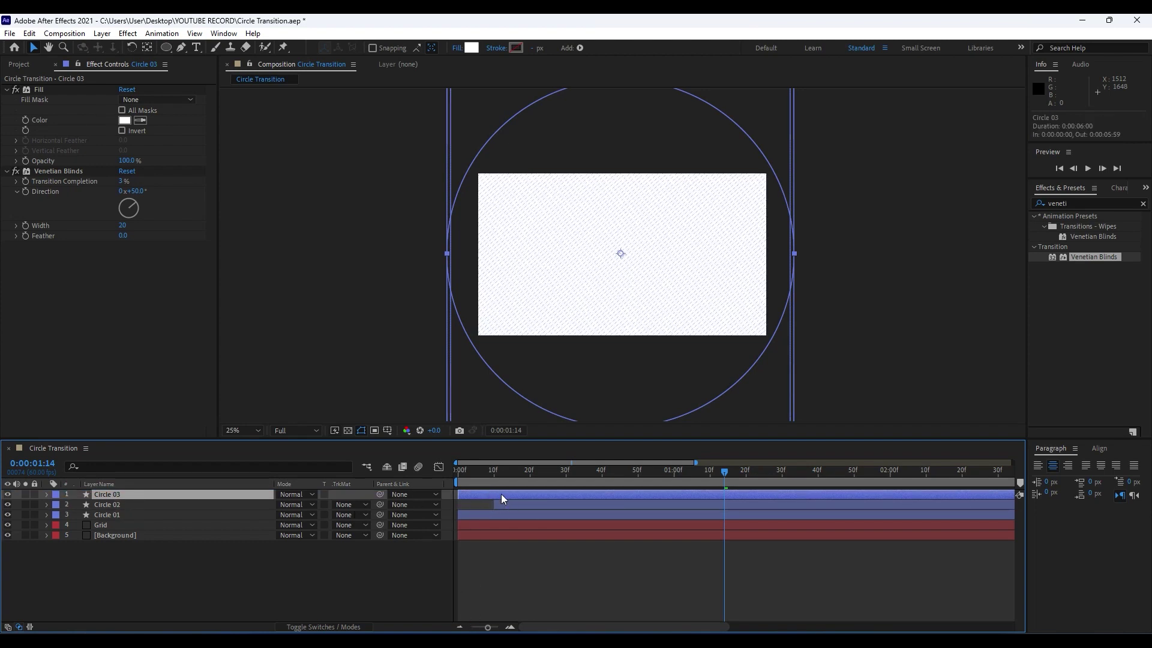
pyautogui.moveTo(491, 494); pyautogui.dragTo(560, 494)
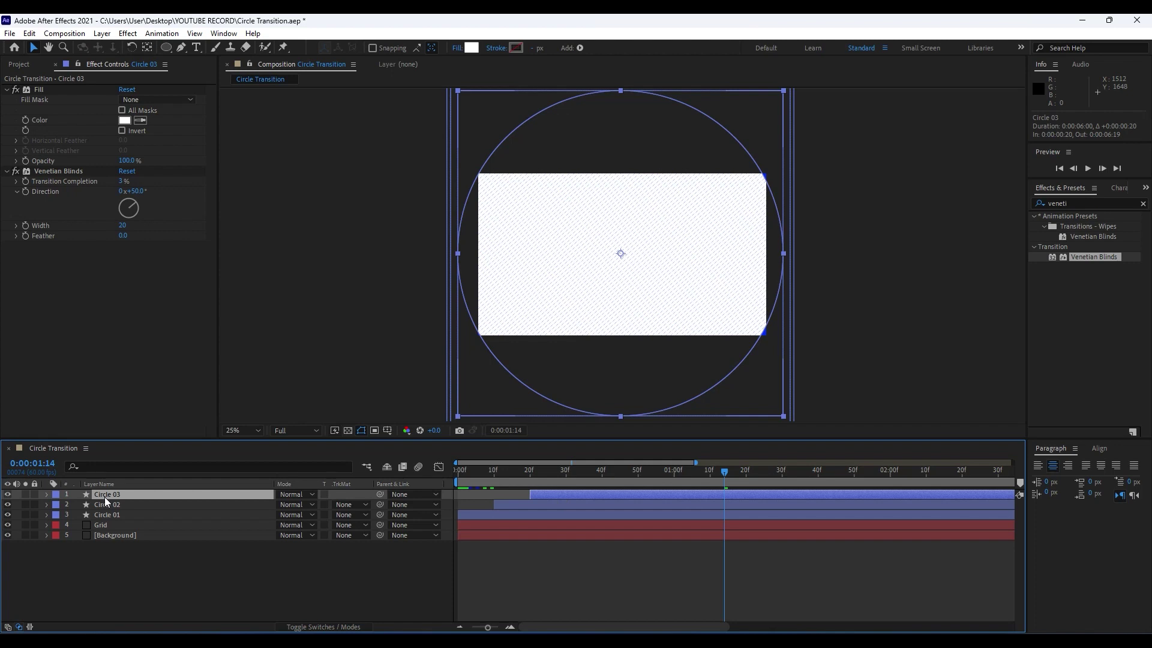
pyautogui.click(124, 120)
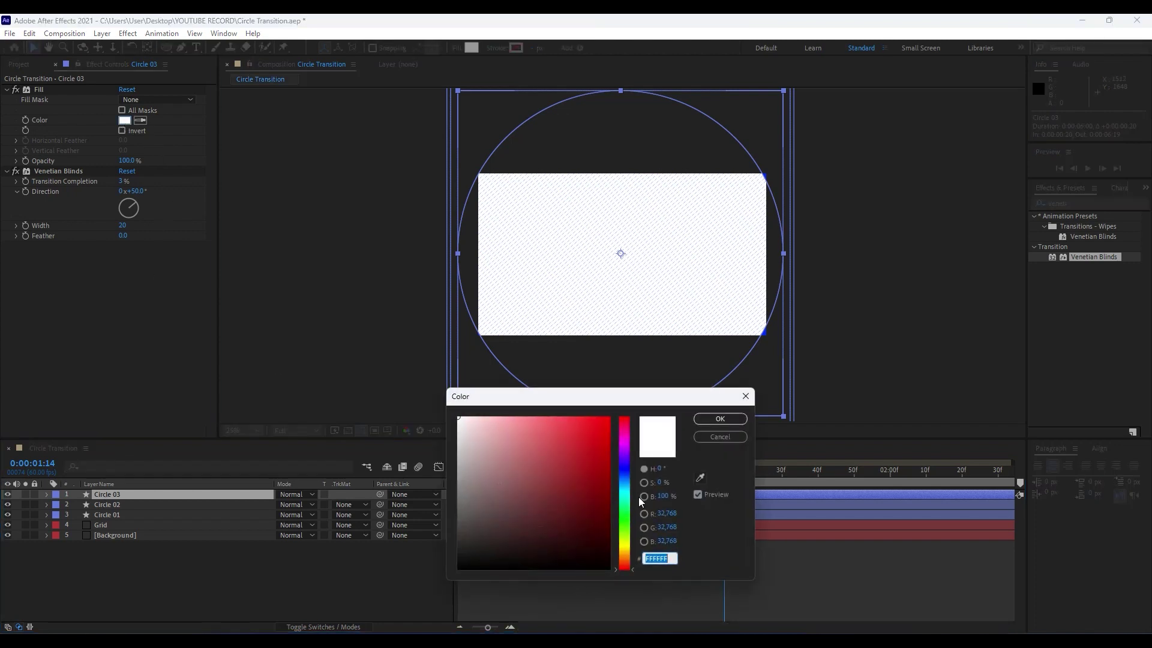
pyautogui.click(625, 475)
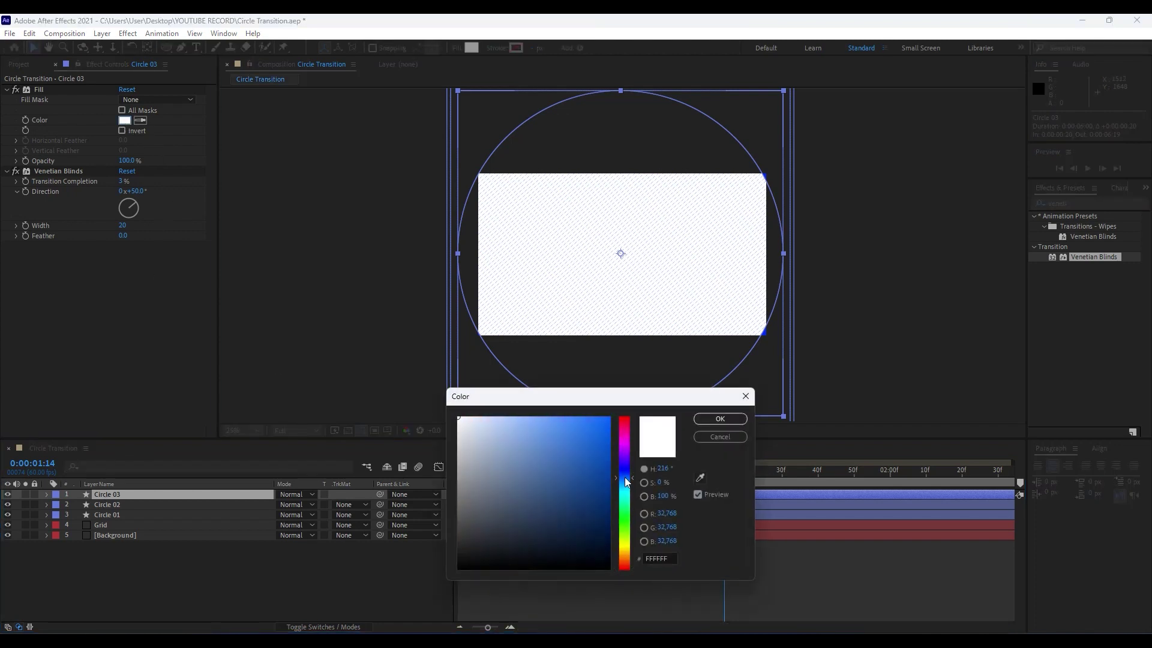
pyautogui.click(609, 418)
pyautogui.moveTo(624, 485); pyautogui.dragTo(624, 480)
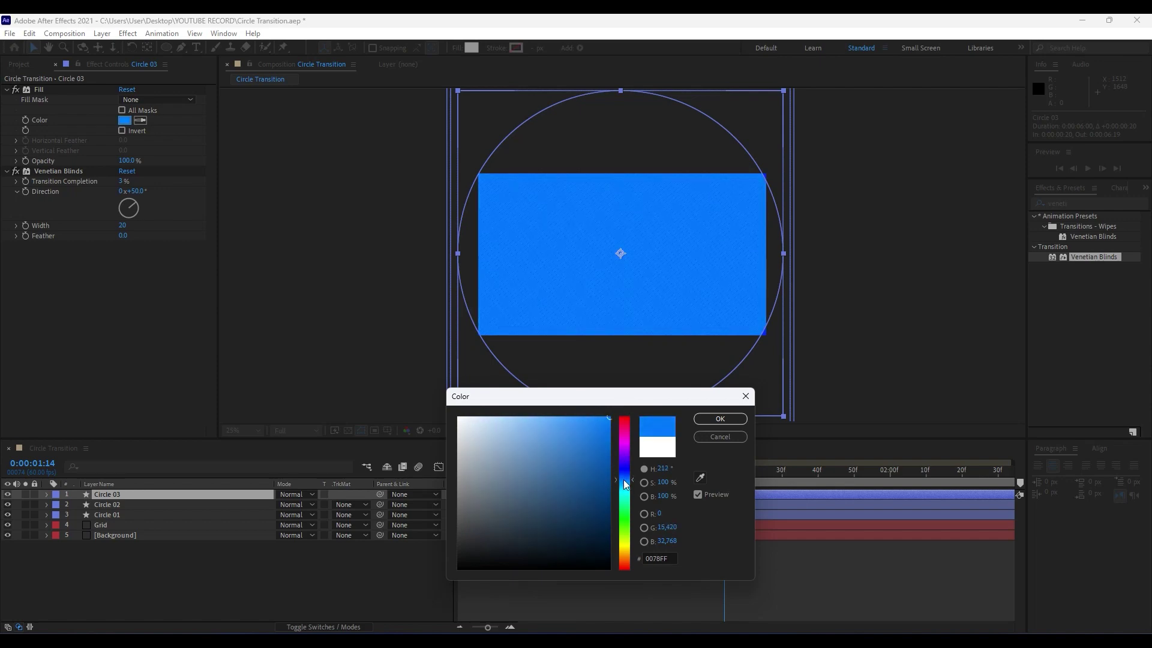
pyautogui.click(720, 419)
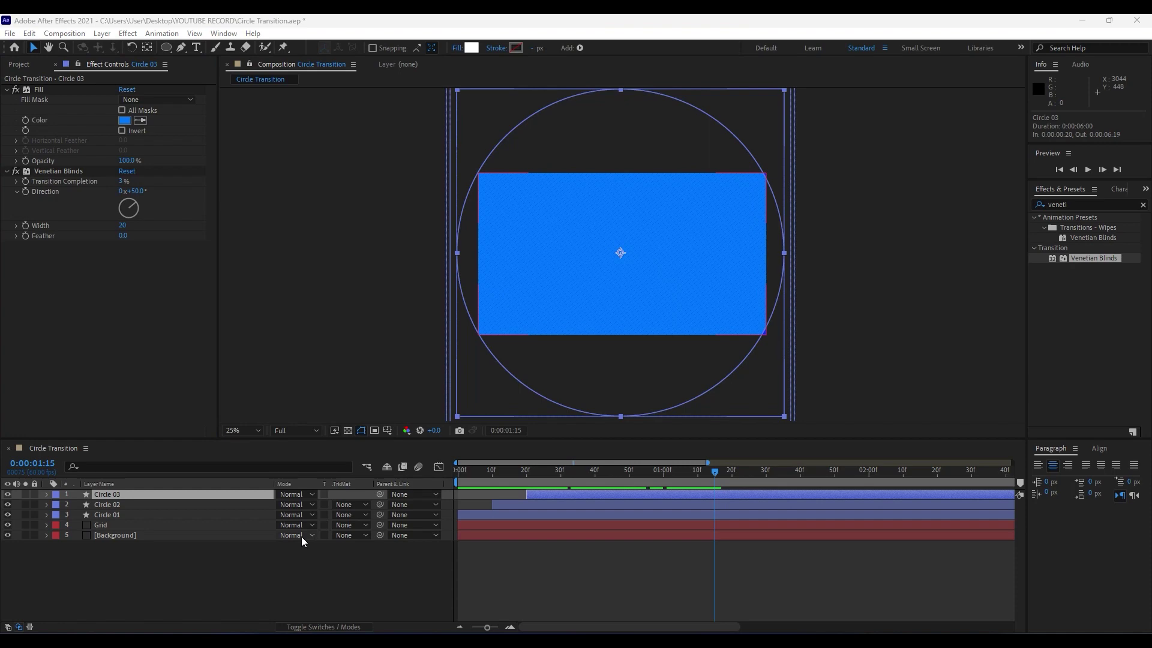
# - Duplicate Circle 01 as Circle 04, move it to the top, and start it at 30 frames
pyautogui.click(118, 517)
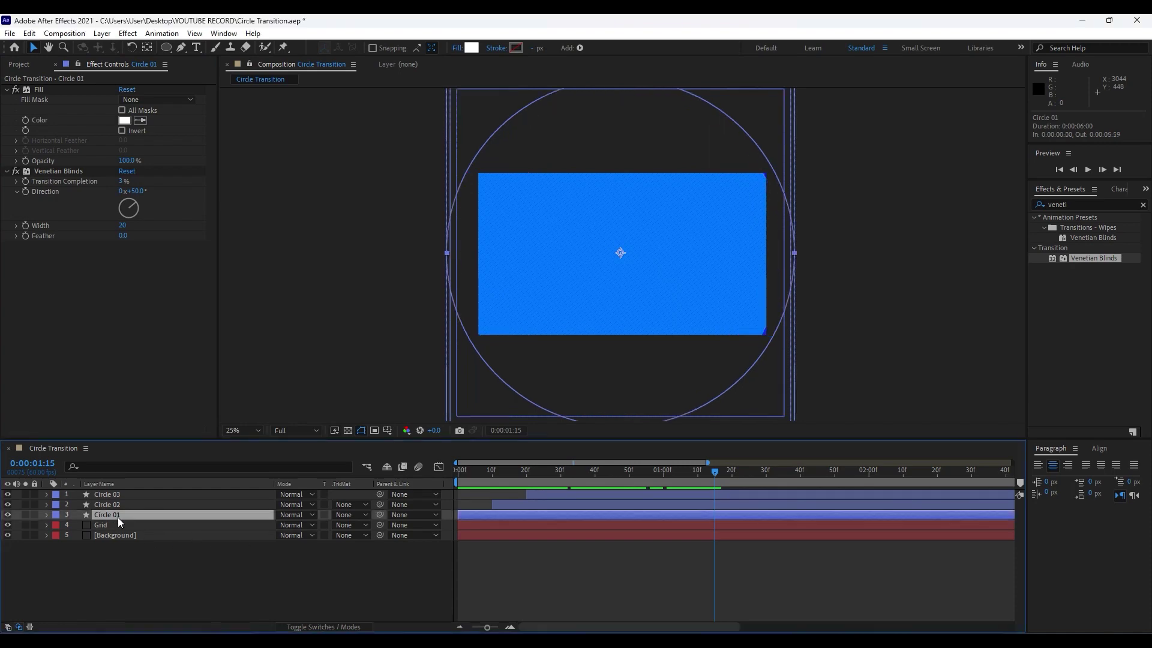
pyautogui.hotkey('ctrl', 'd')
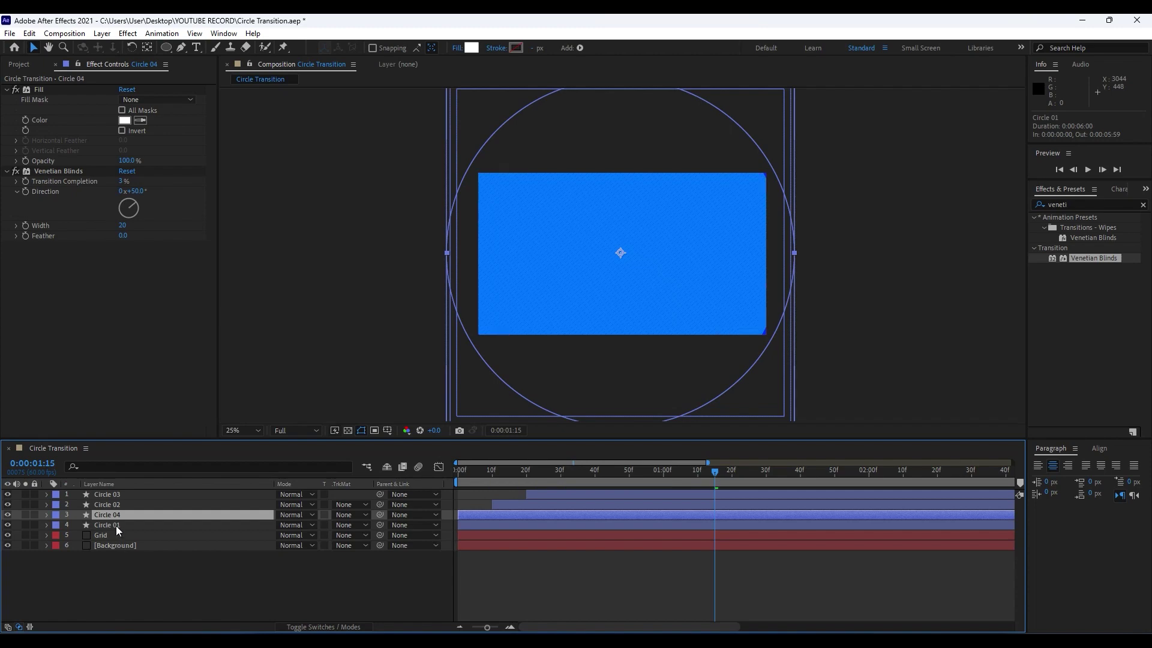
pyautogui.moveTo(113, 516); pyautogui.dragTo(125, 491)
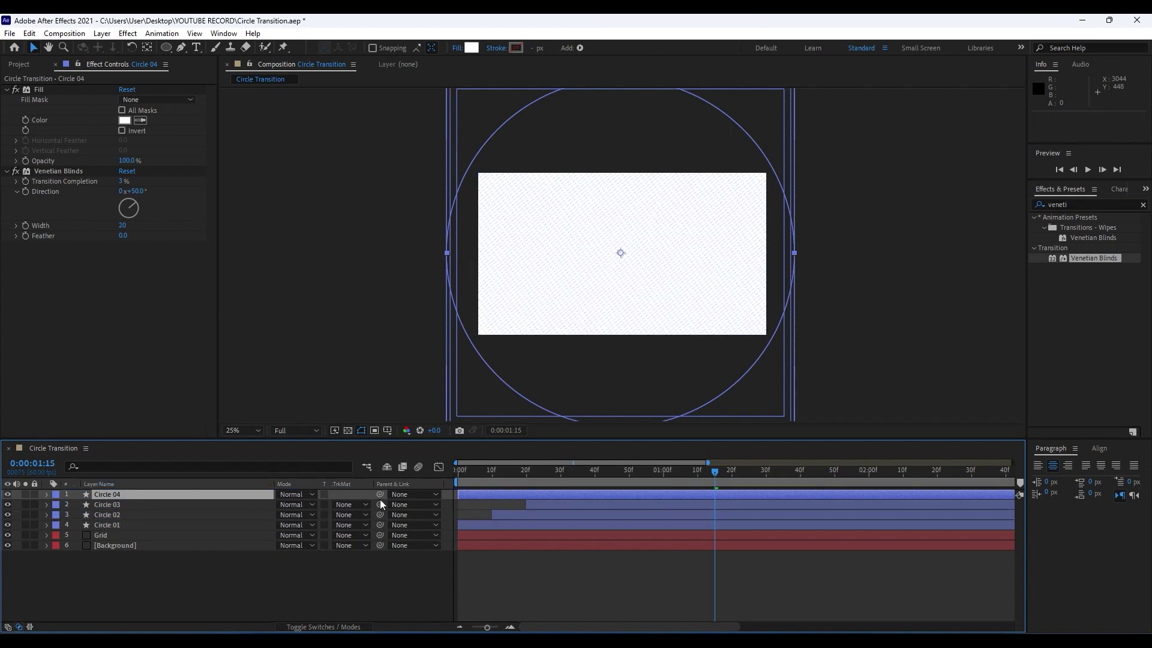
pyautogui.moveTo(474, 492); pyautogui.dragTo(578, 491)
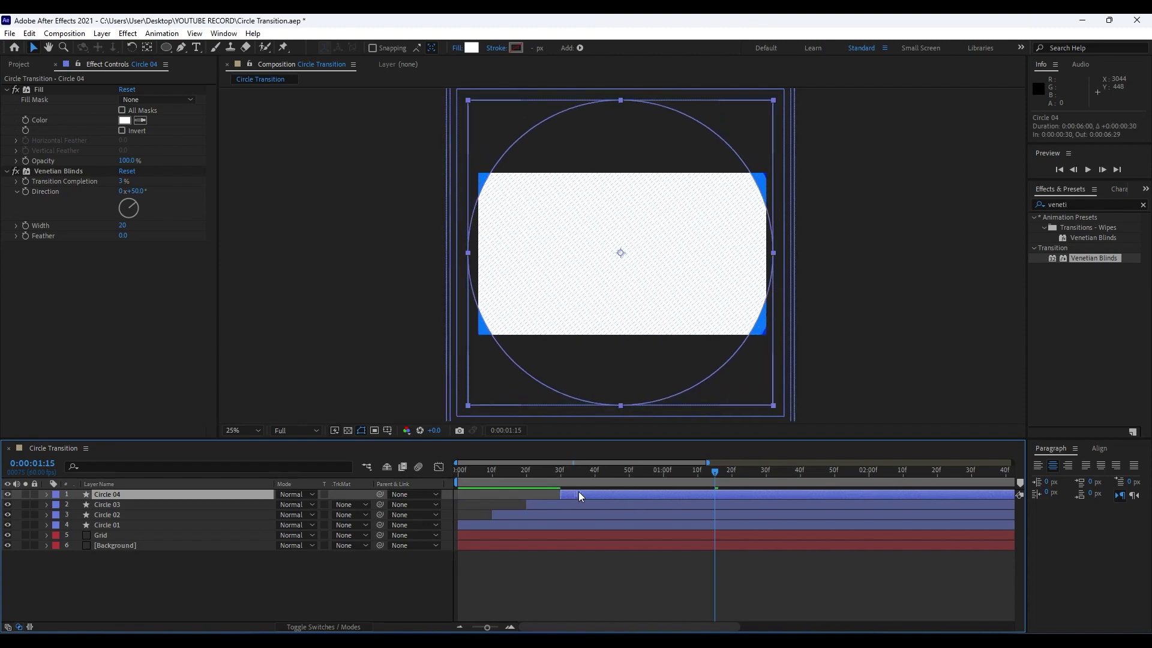
pyautogui.press('space')
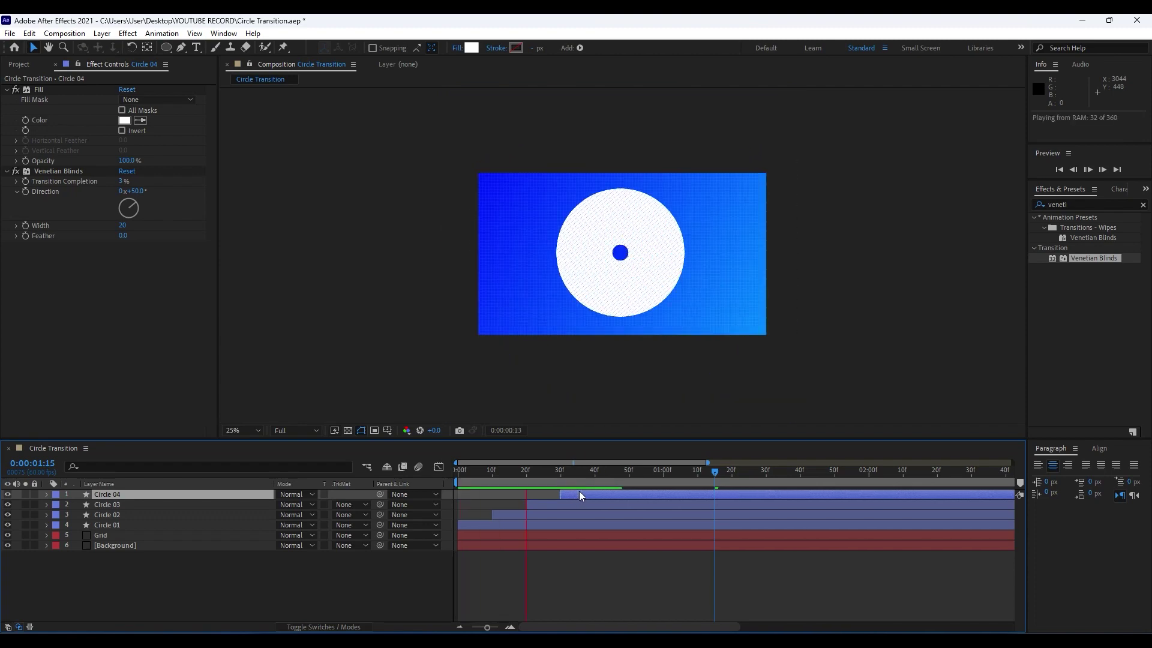
pyautogui.click(636, 473)
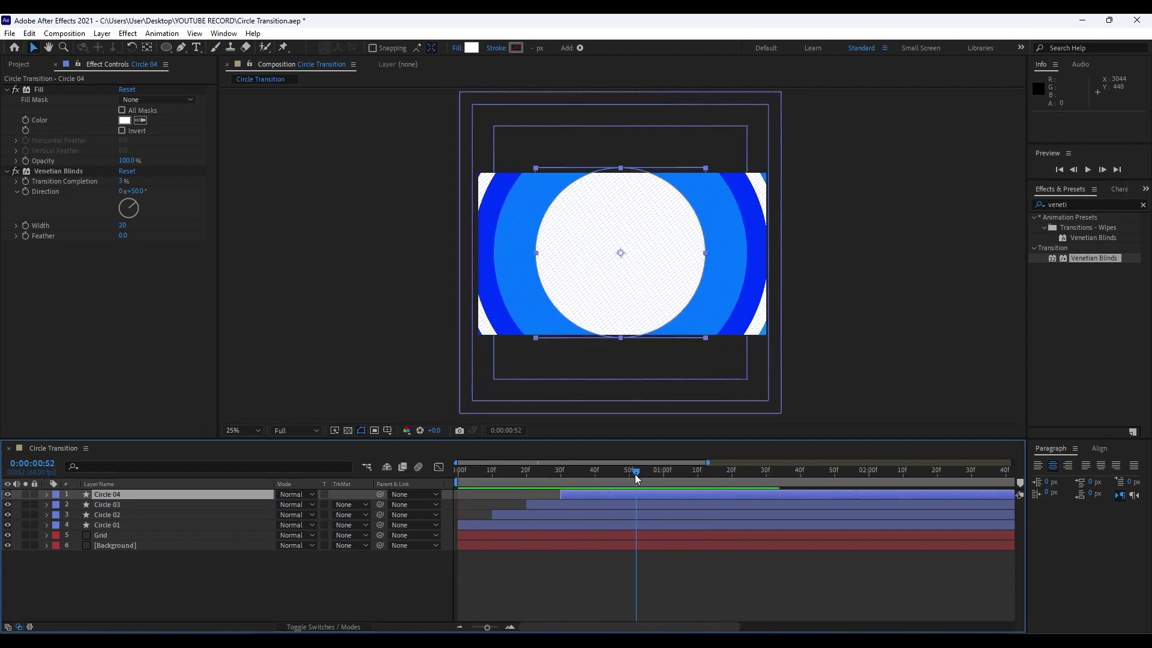
# - Set Circle 04's Fill colour to cyan 00E4FF
pyautogui.click(110, 495)
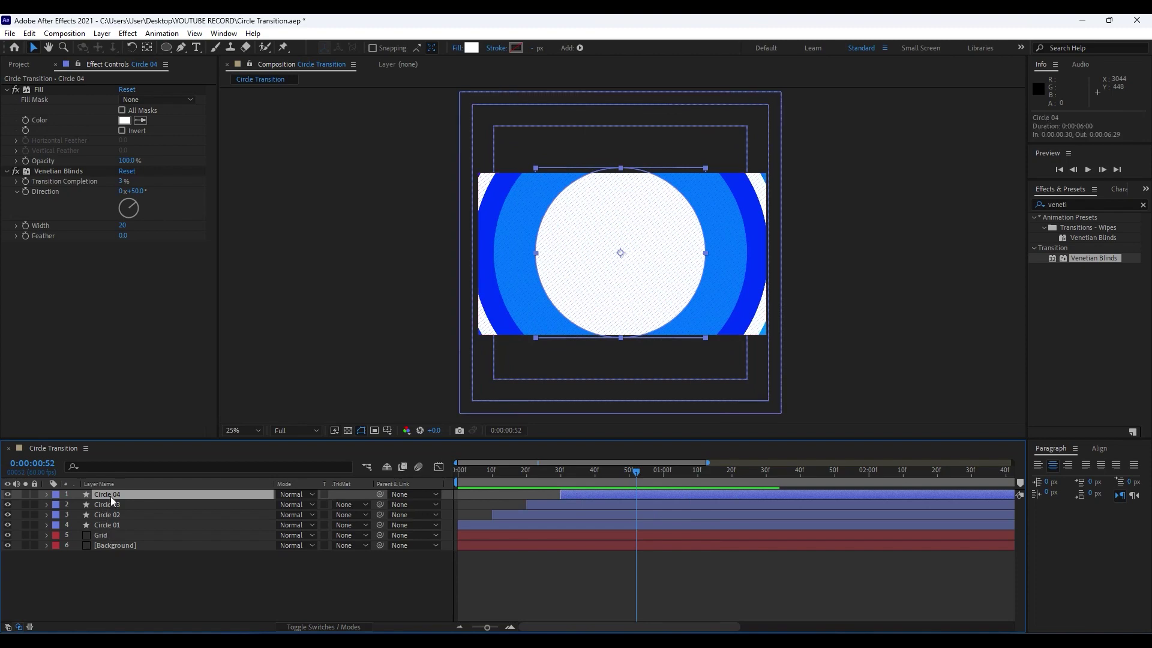
pyautogui.press('F3')
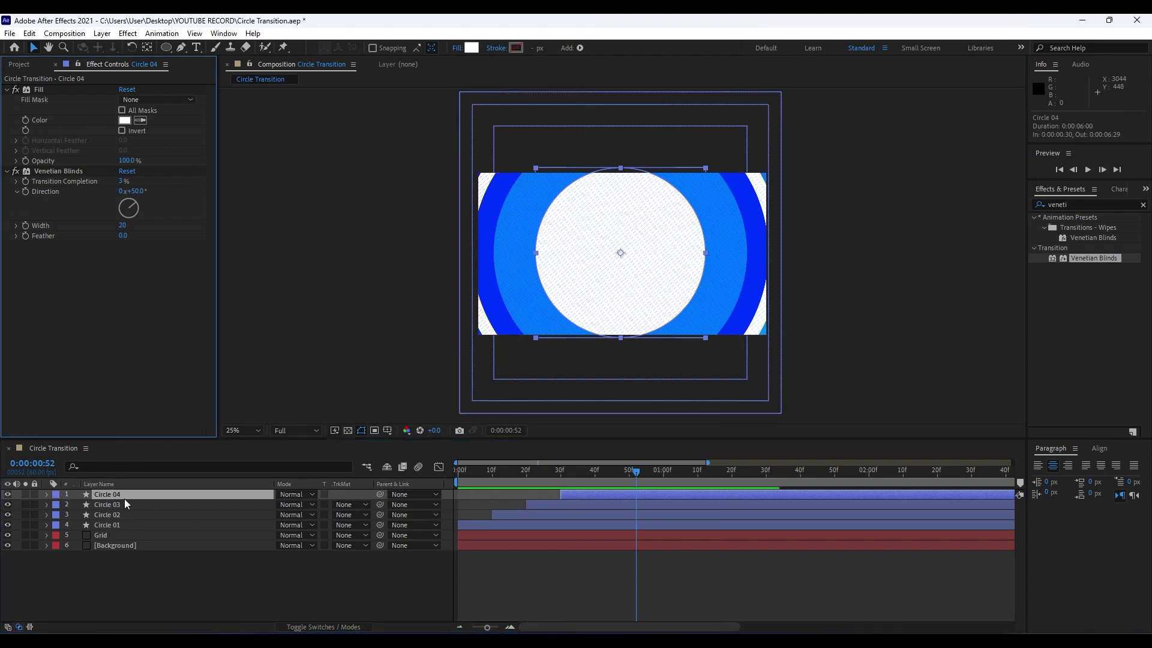
pyautogui.click(124, 120)
pyautogui.click(624, 489)
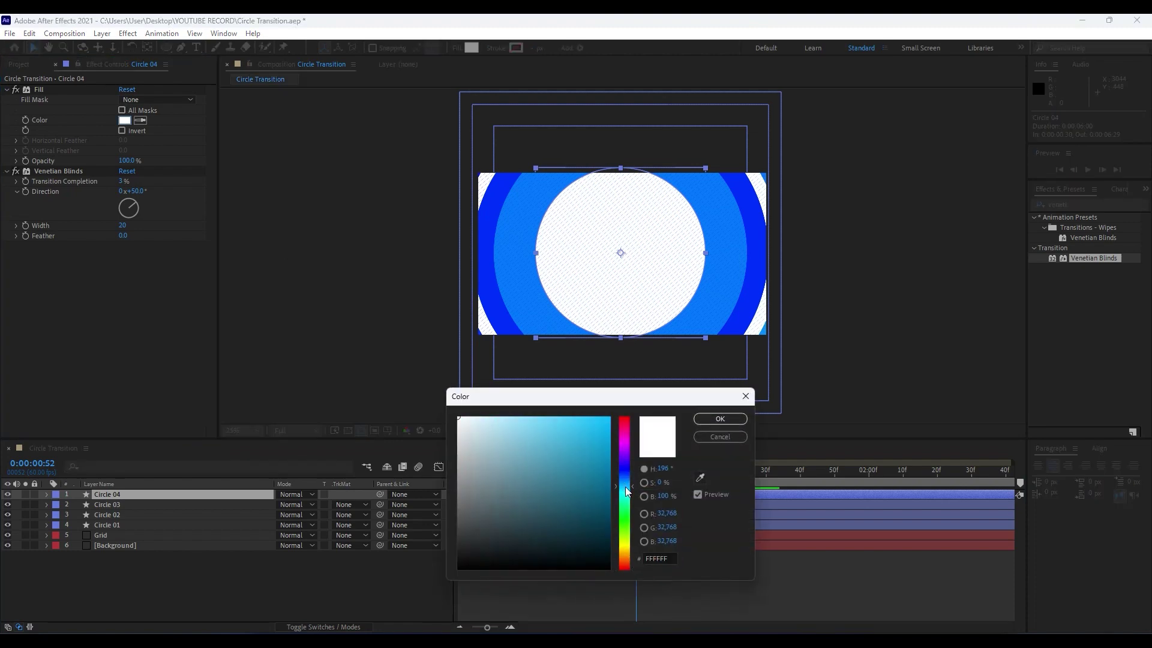
pyautogui.moveTo(590, 477); pyautogui.dragTo(628, 398)
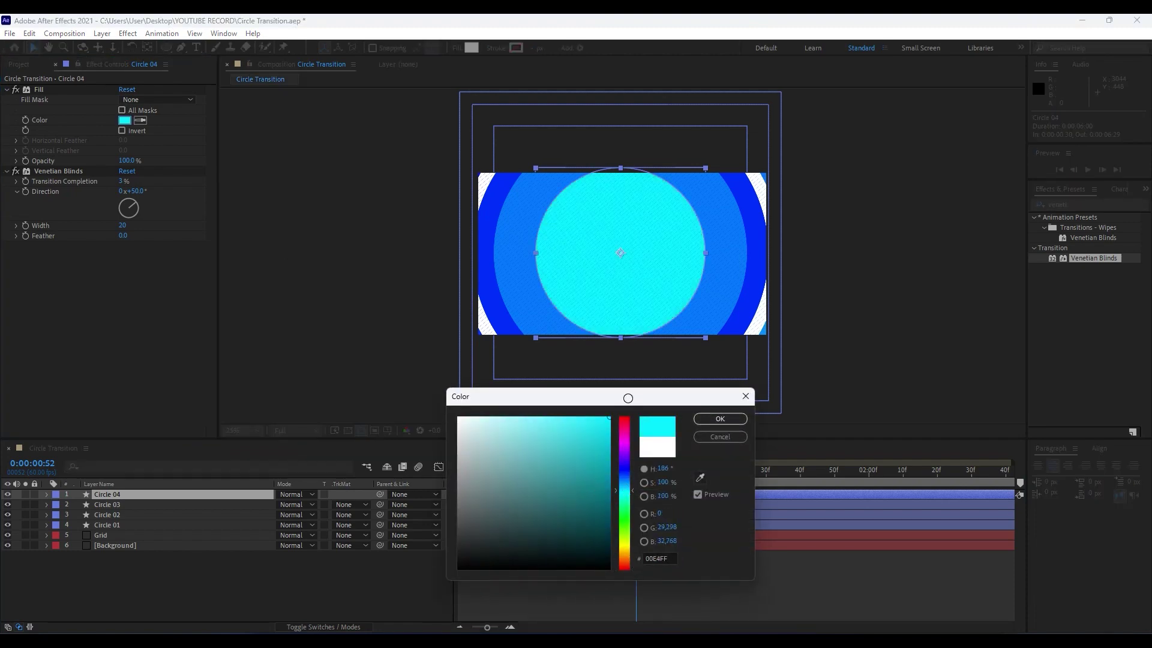
pyautogui.click(729, 423)
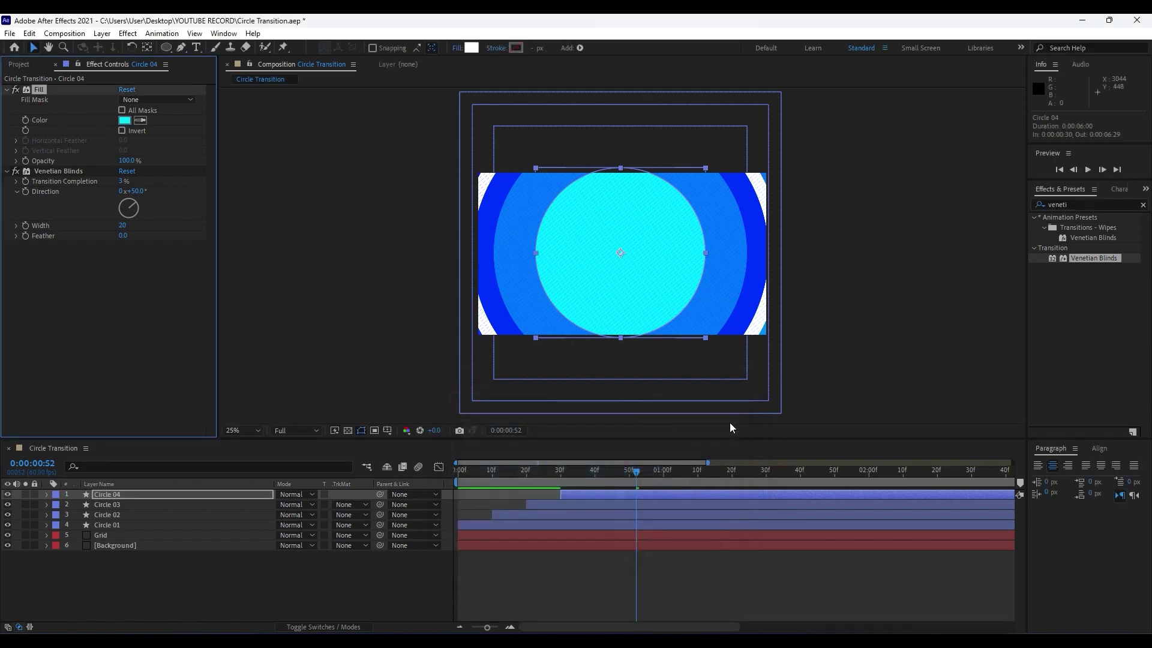
# - Preview the staggered circles and close the Effect Controls panel
pyautogui.press('space')
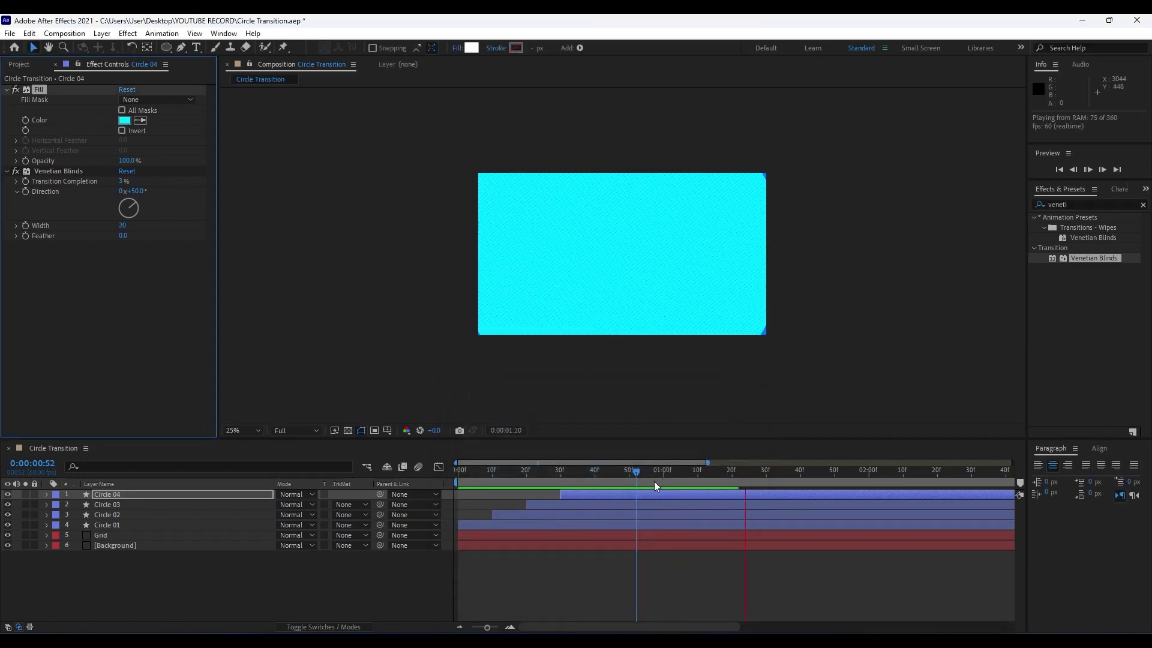
pyautogui.moveTo(577, 474); pyautogui.dragTo(649, 472)
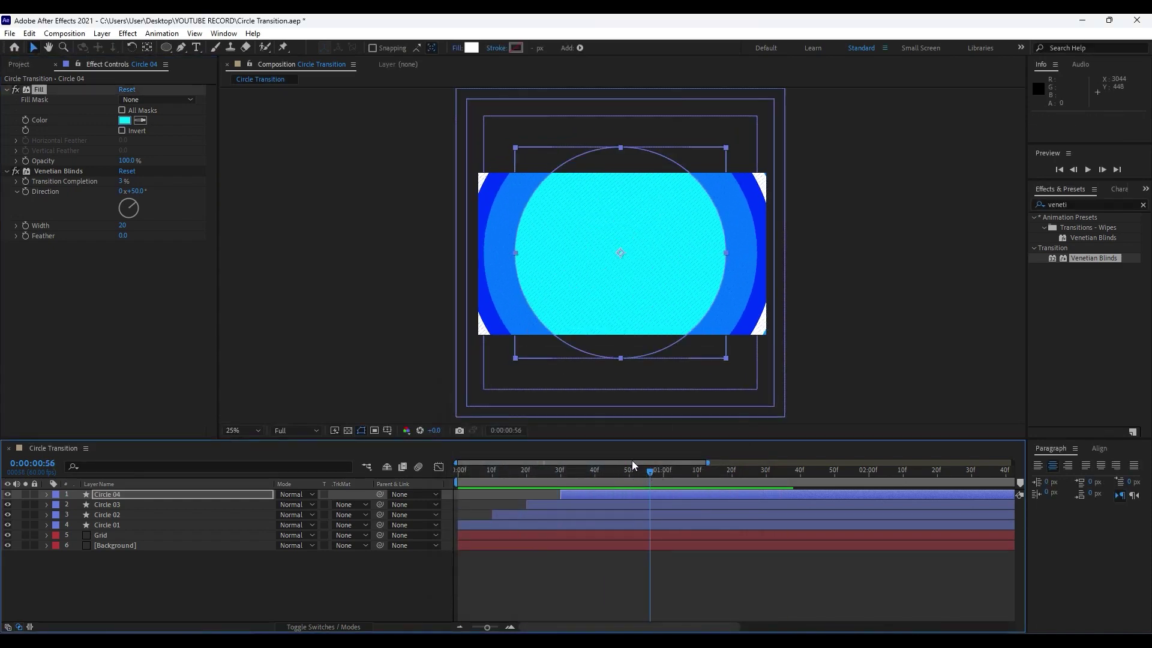
pyautogui.click(56, 66)
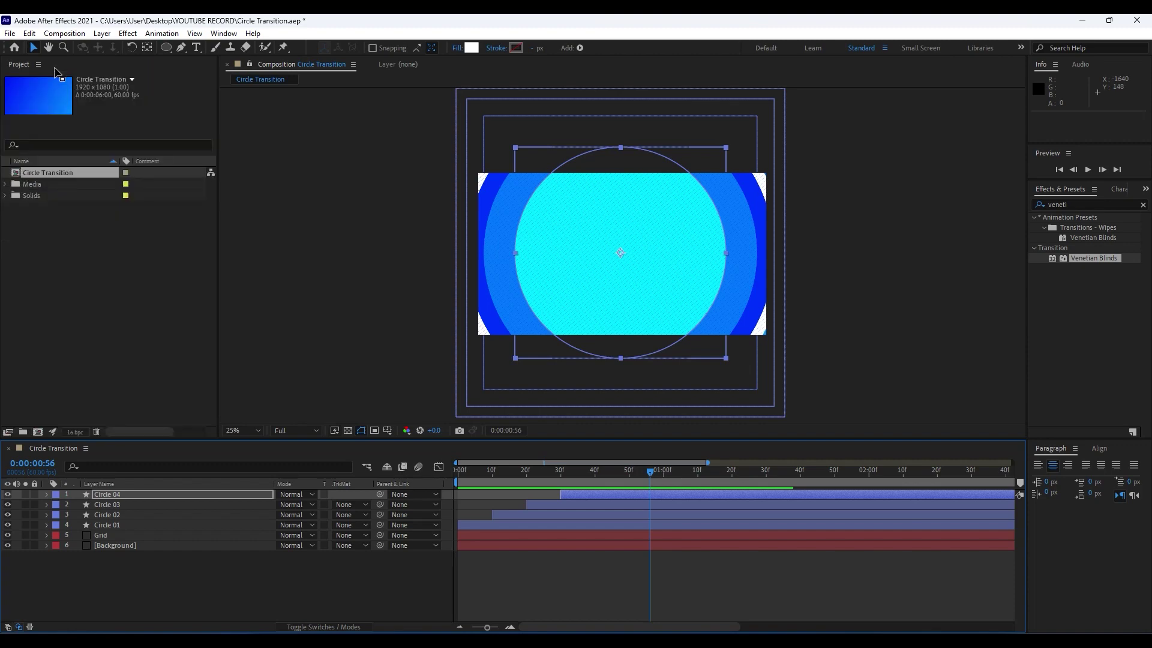
# - Duplicate Circle 04 as Circle 05 and delete its Fill and Venetian Blinds effects
pyautogui.click(121, 493)
pyautogui.hotkey('ctrl', 'd')
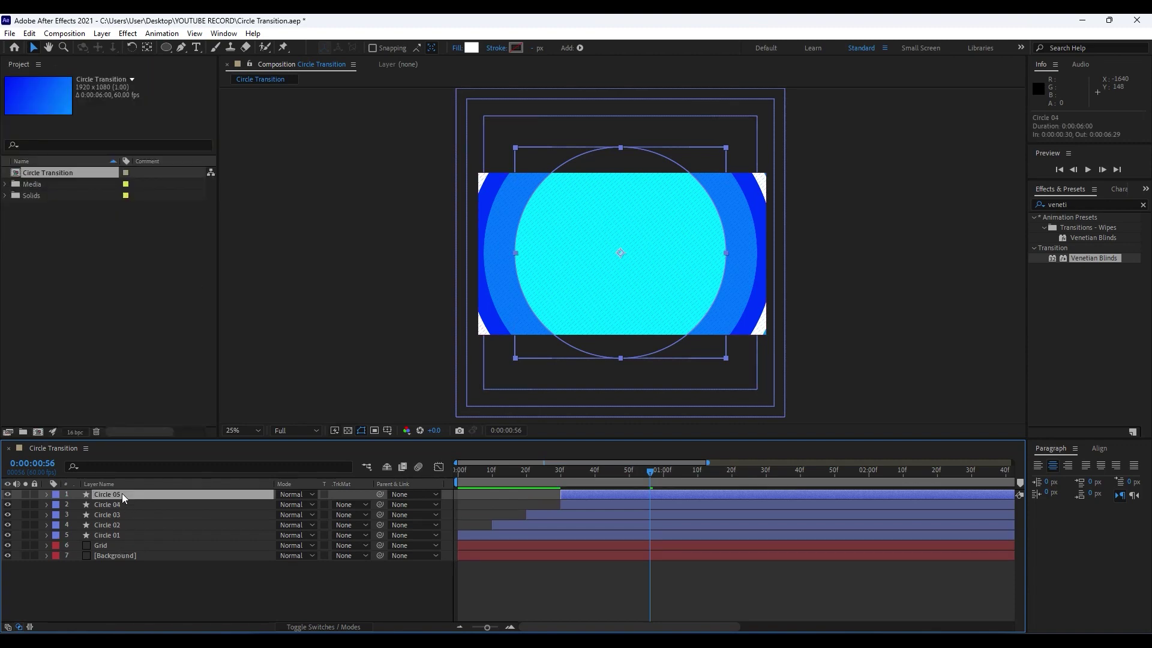
pyautogui.press('F3')
pyautogui.click(38, 90)
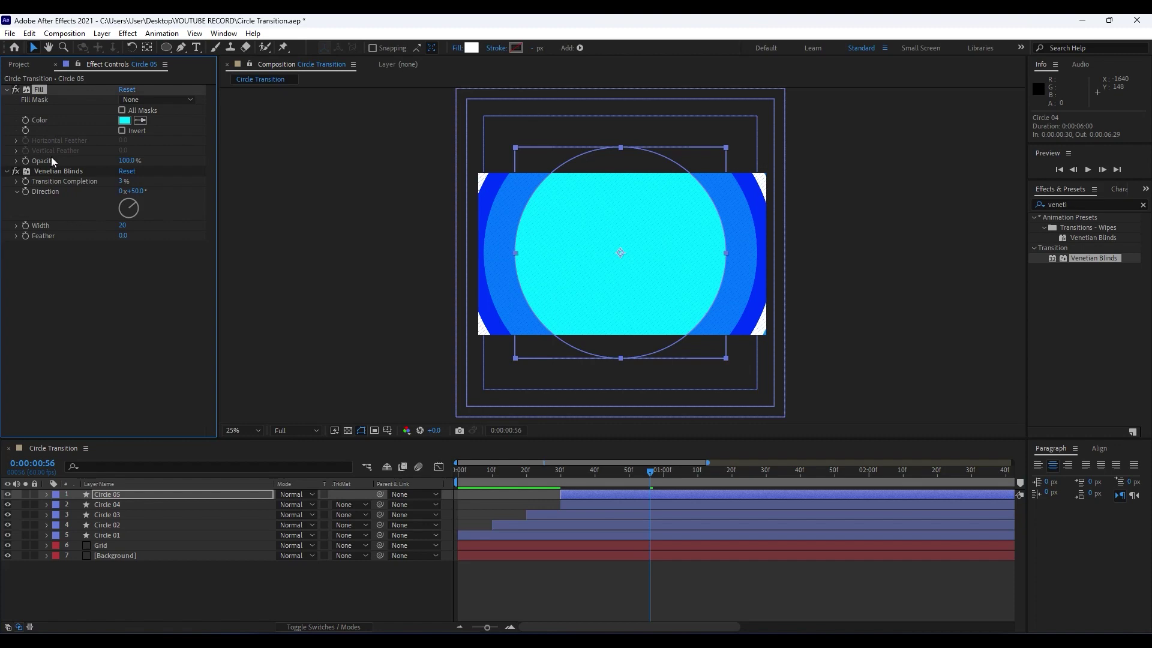
pyautogui.press('Delete')
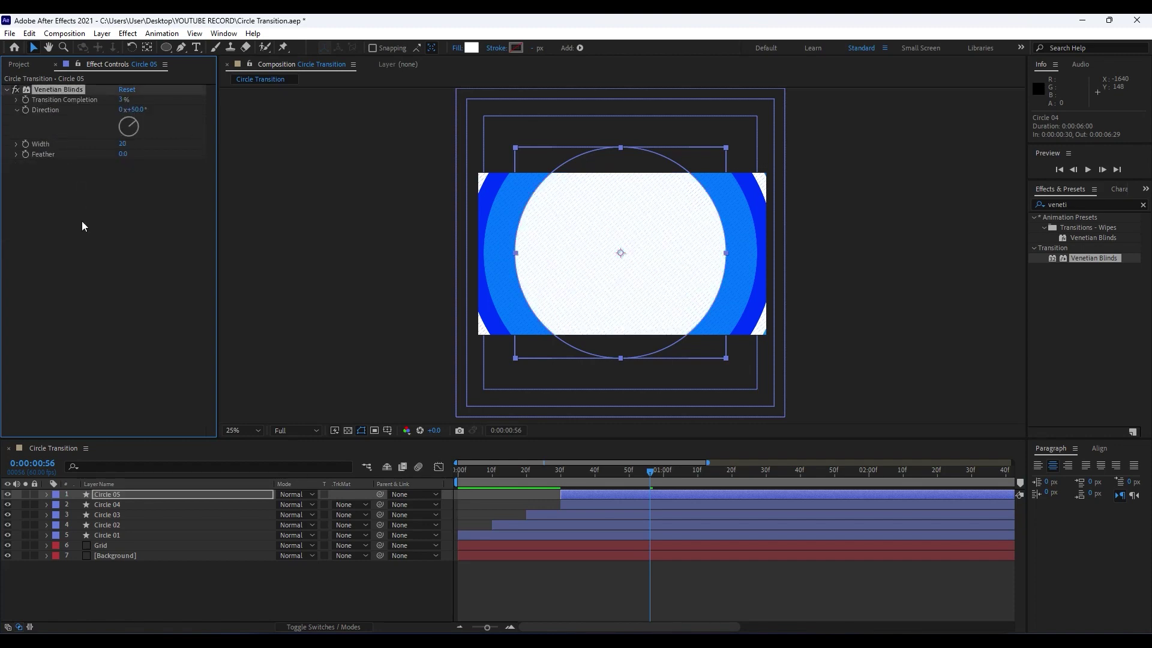
pyautogui.press('Delete')
# - Rename the Circle 05 layer to 'Matte'
pyautogui.click(124, 495)
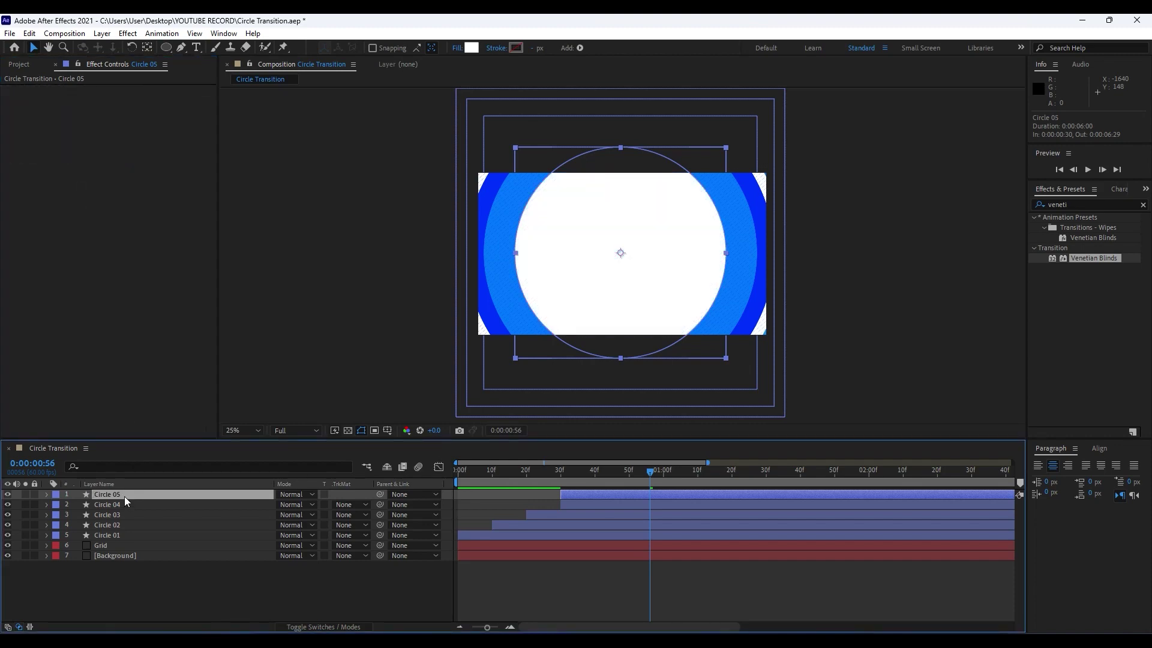
pyautogui.press('Return')
pyautogui.write('Matte')
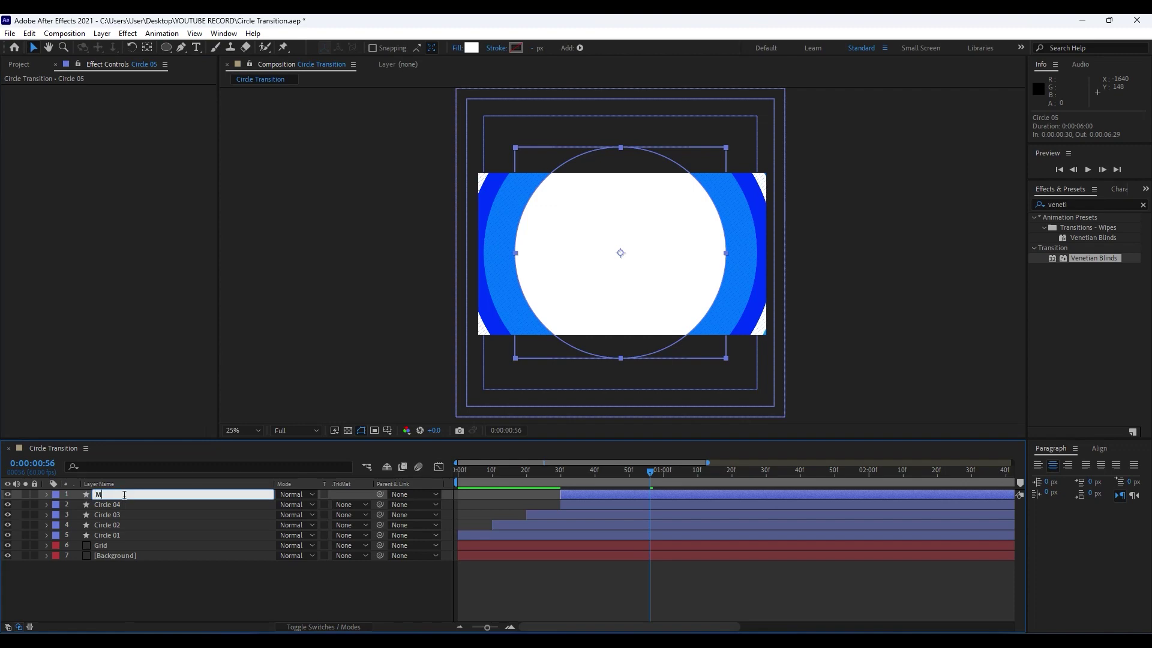
pyautogui.click(109, 305)
# - Place the Media 01 clip from the Media folder below the Matte layer
pyautogui.click(50, 63)
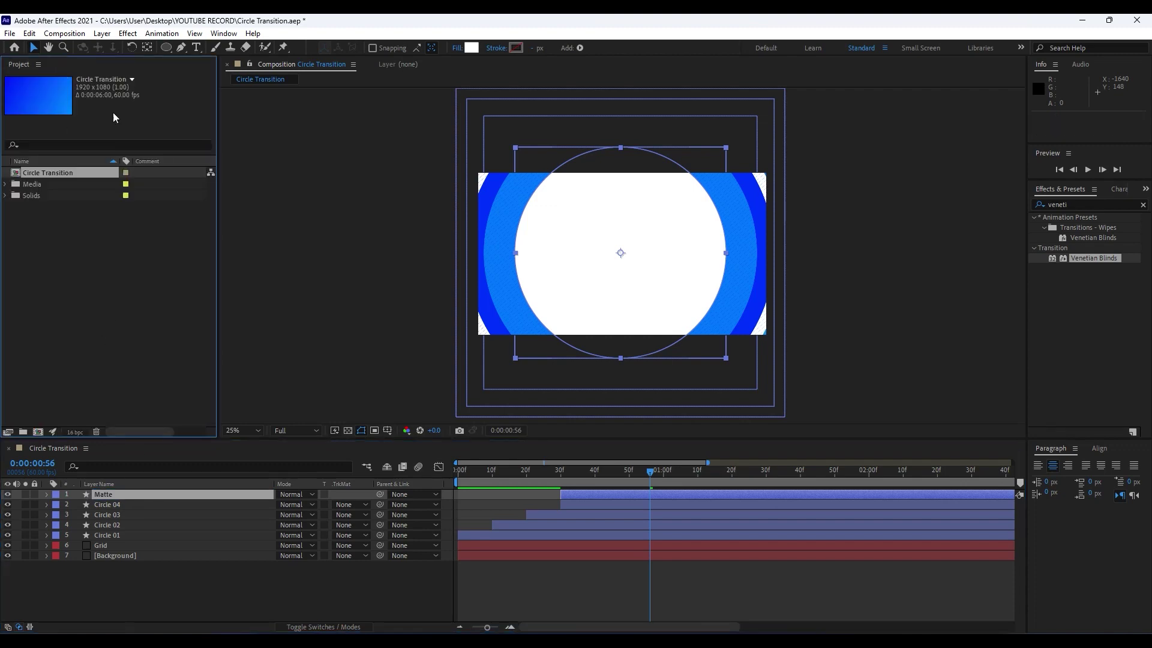
pyautogui.click(6, 184)
pyautogui.click(53, 196)
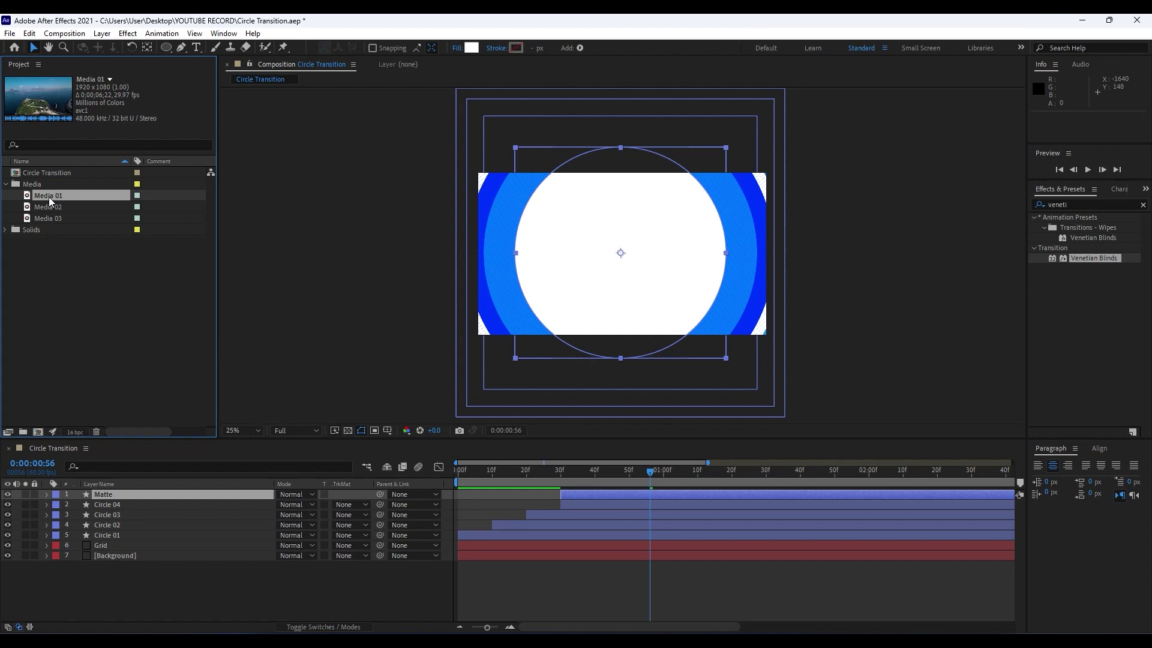
pyautogui.moveTo(42, 196); pyautogui.dragTo(167, 499)
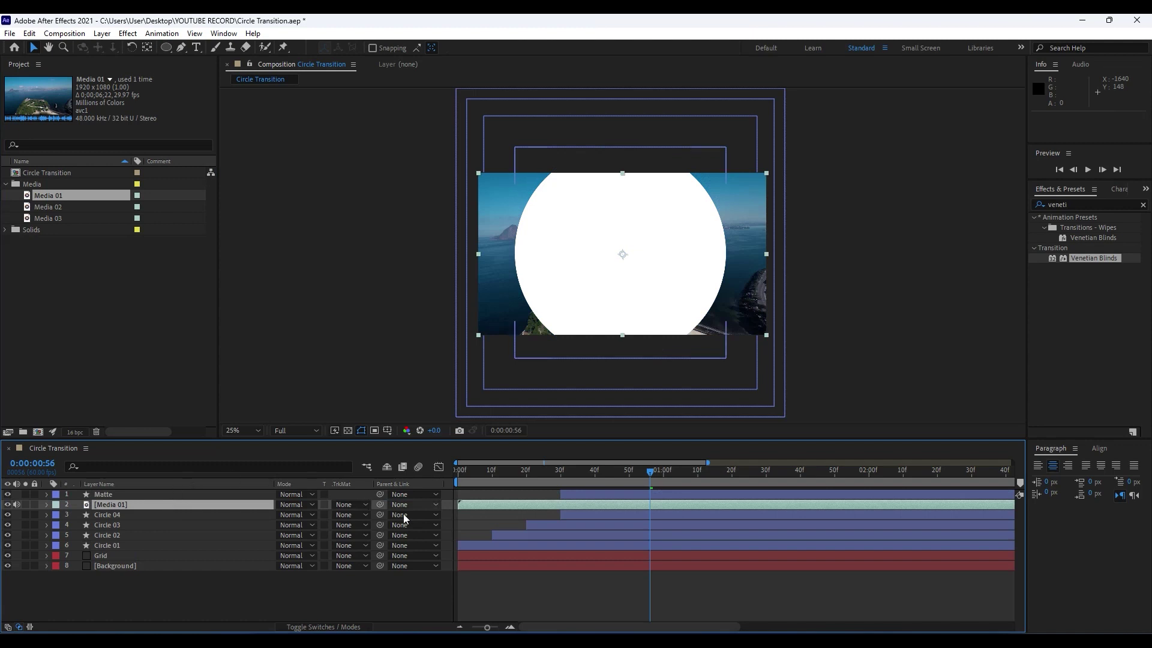
# - Set Media 01's track matte to Alpha Matte 'Matte'
pyautogui.click(355, 506)
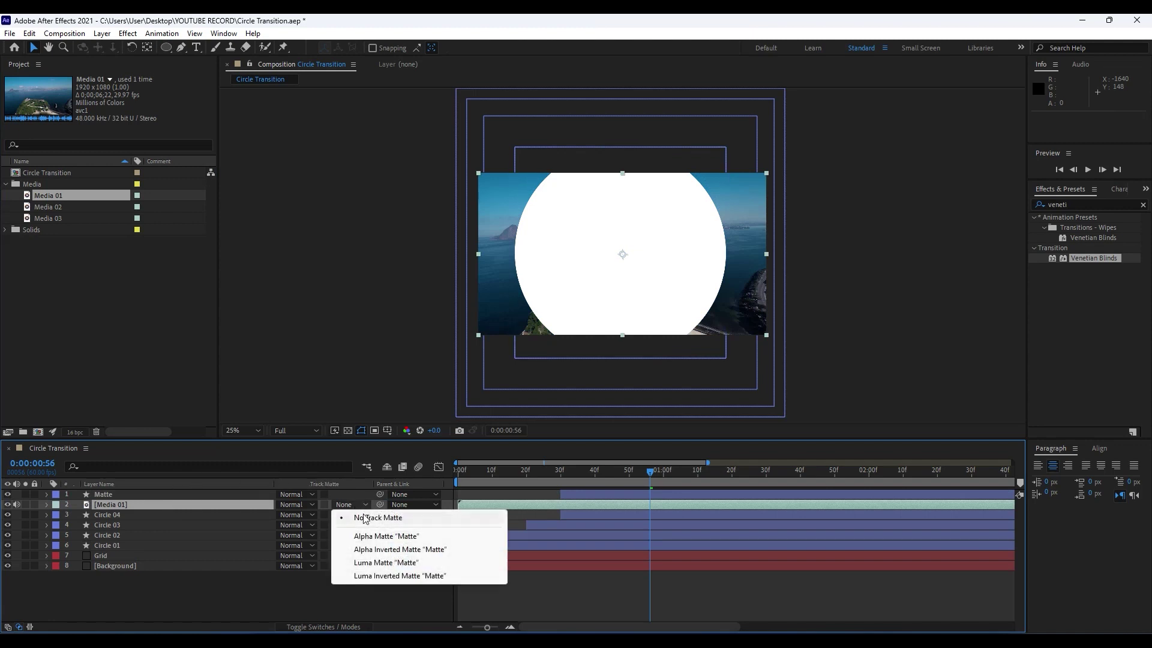
pyautogui.click(378, 526)
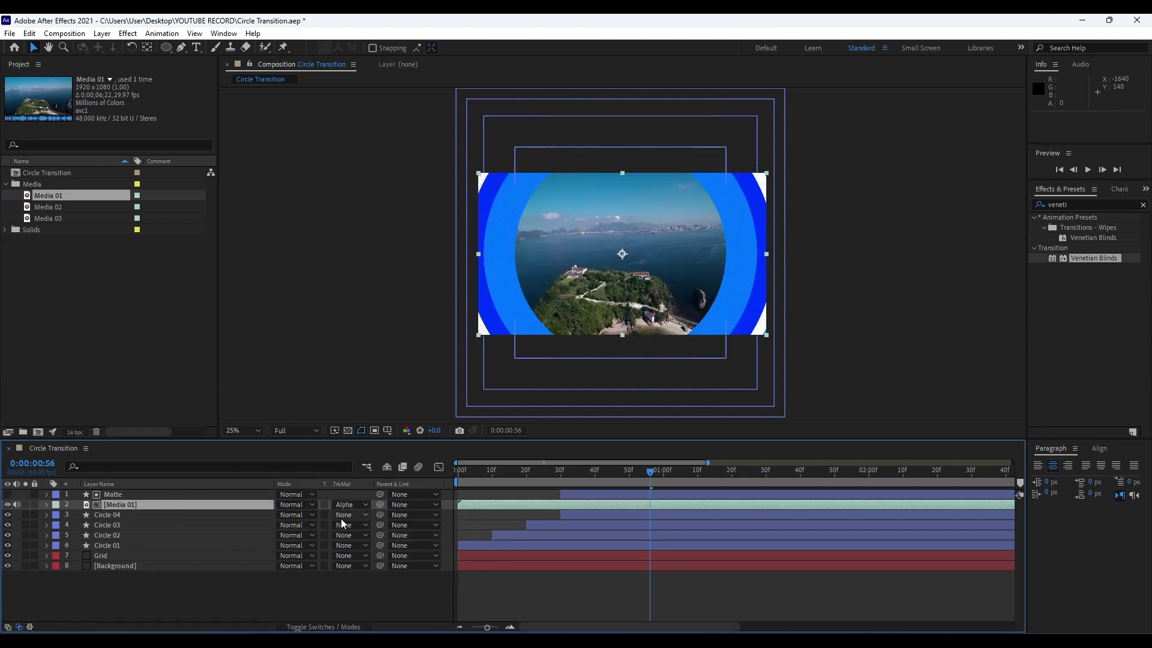
pyautogui.click(19, 627)
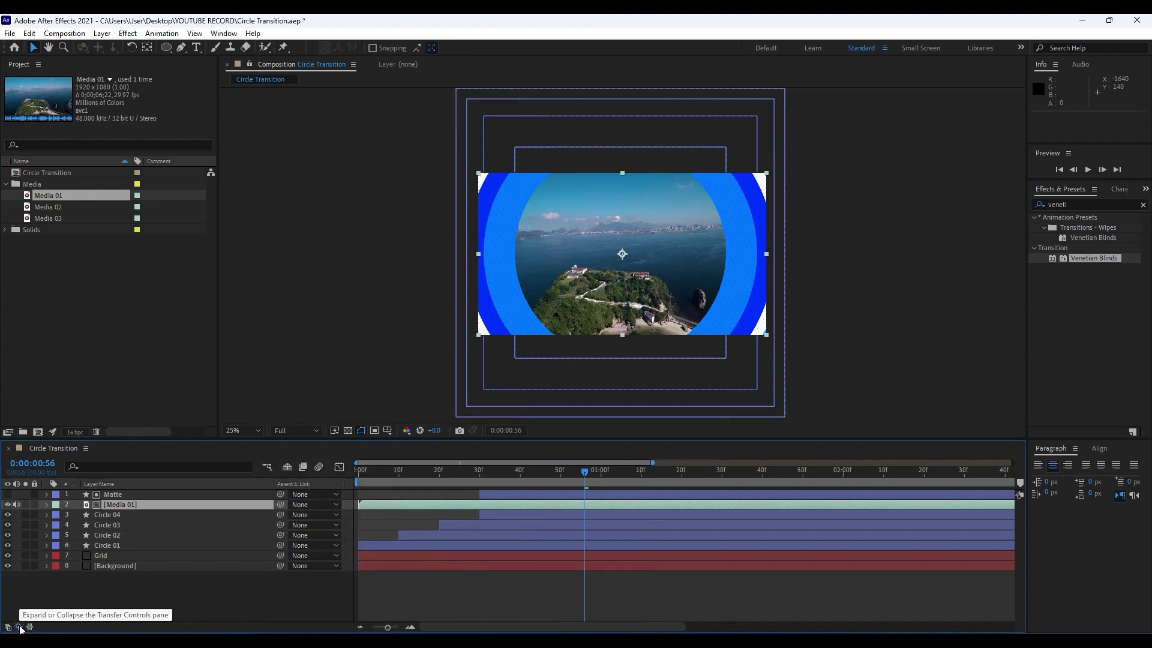
pyautogui.click(20, 627)
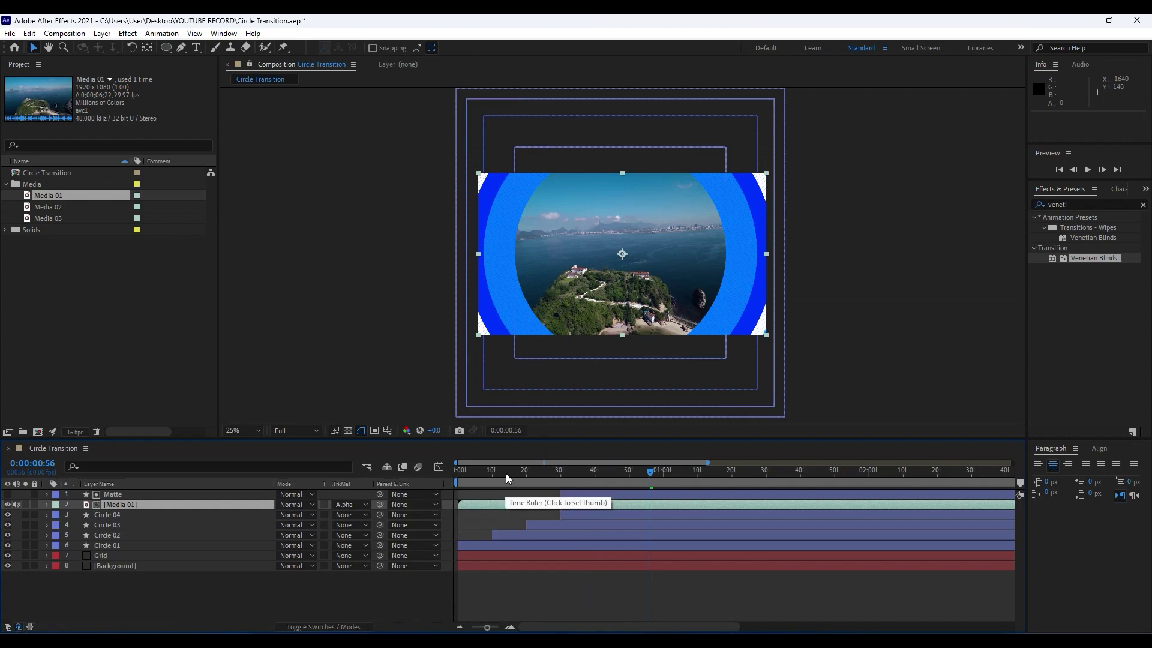
# - Preview the circle transition revealing the Media 01 footage
pyautogui.press('space')
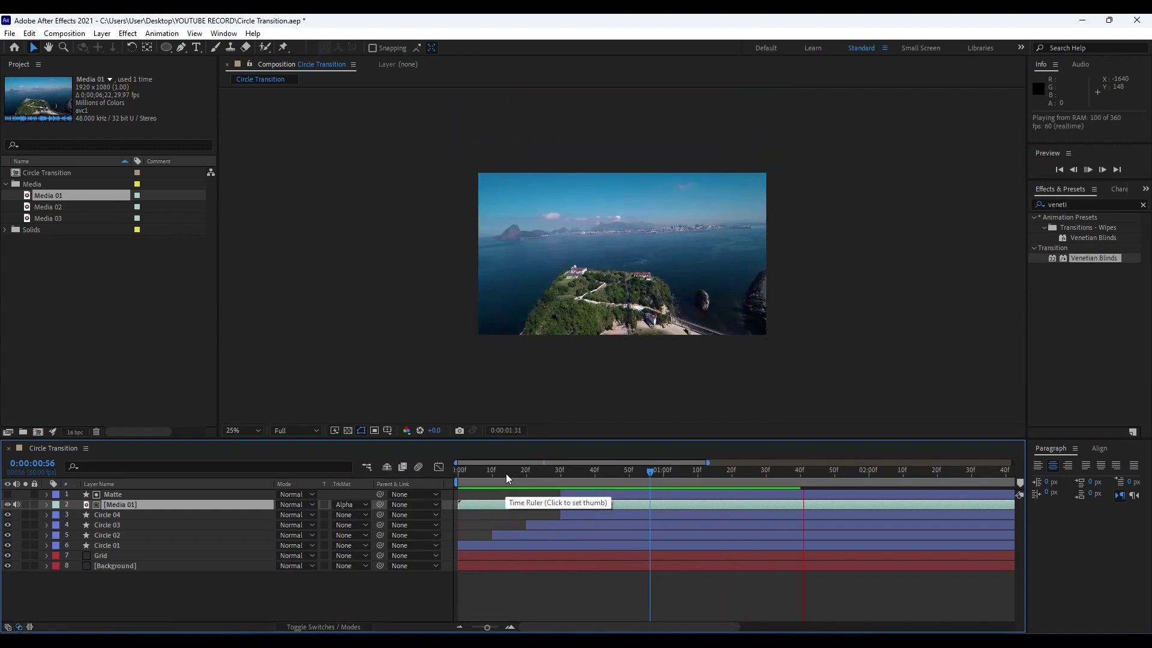
pyautogui.moveTo(506, 473); pyautogui.dragTo(469, 474)
pyautogui.press('space')
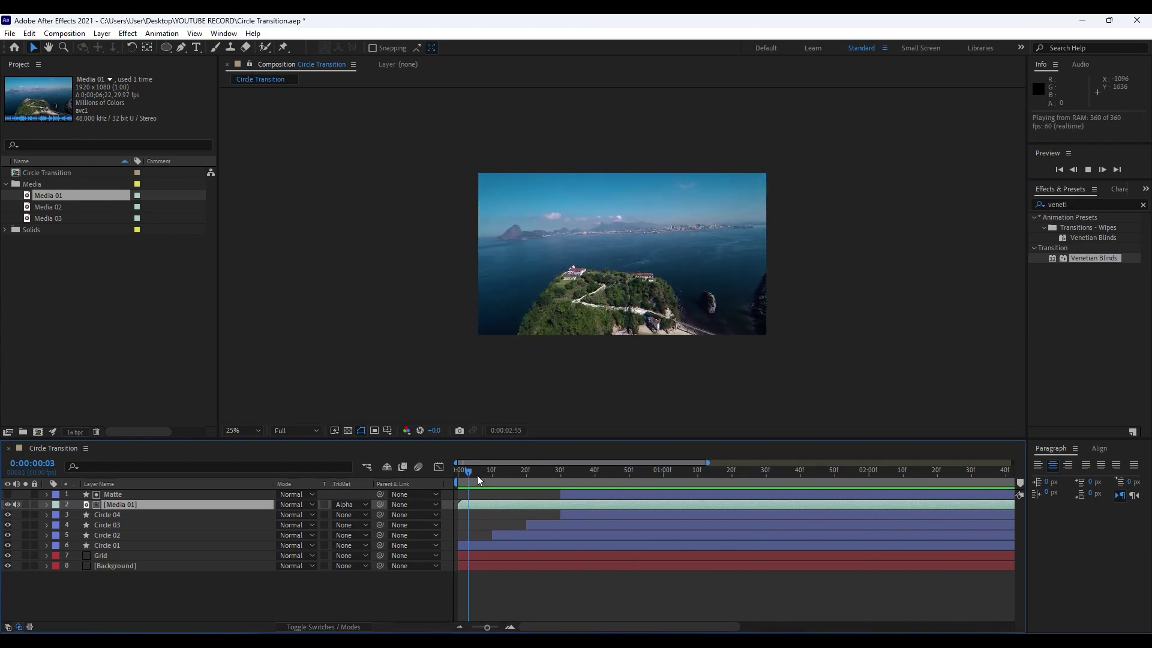
pyautogui.moveTo(477, 475); pyautogui.dragTo(686, 480)
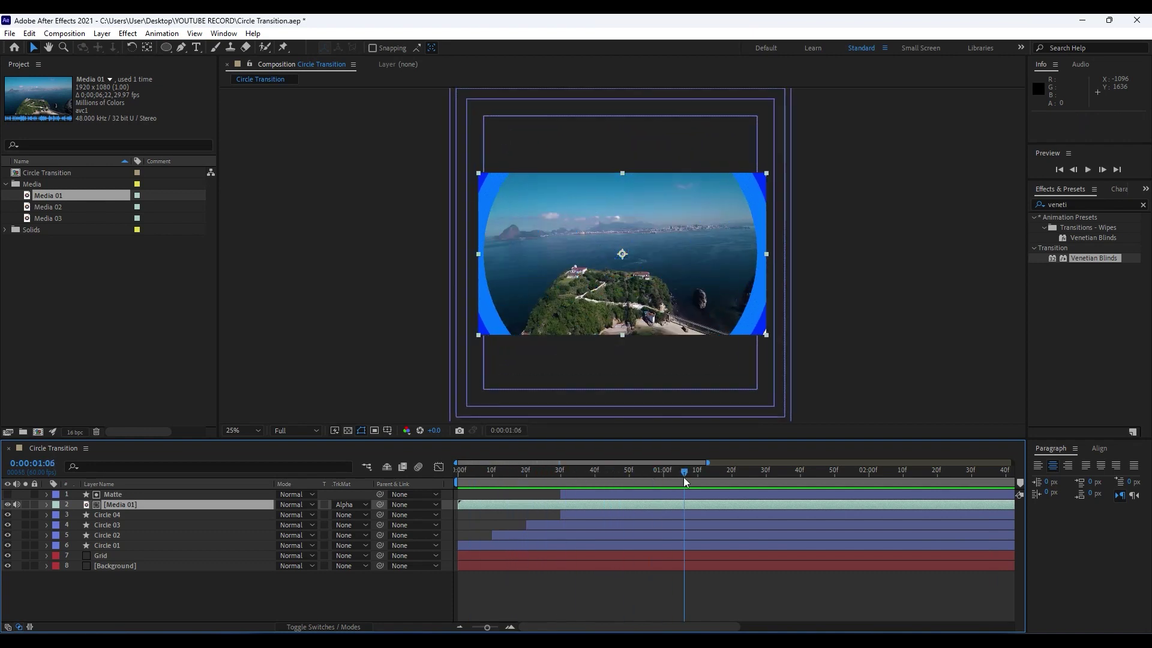
# - Pre-compose all layers into a precomp named 'Slide 01'
pyautogui.click(127, 585)
pyautogui.hotkey('ctrl', 'a')
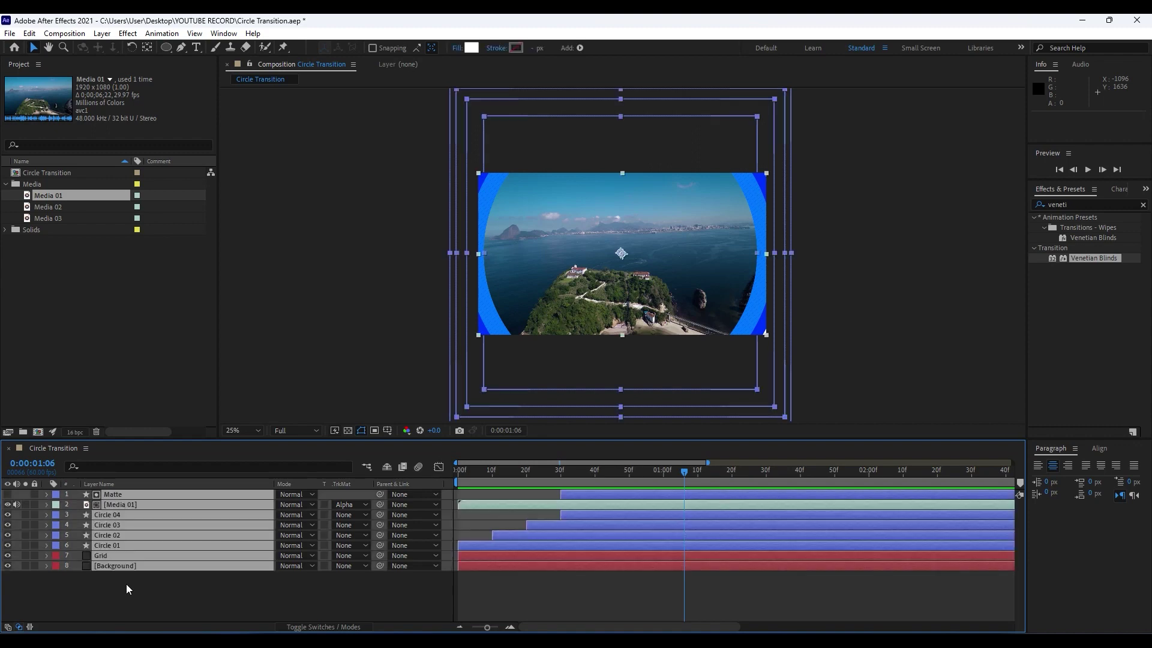
pyautogui.rightClick(138, 546)
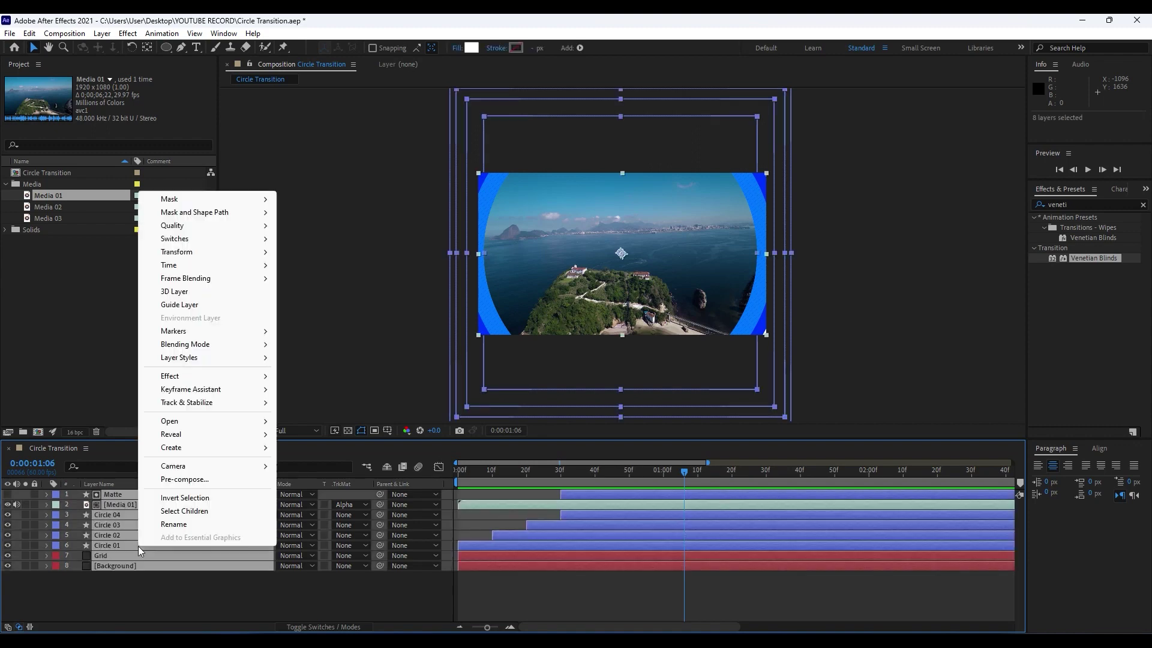
pyautogui.click(213, 479)
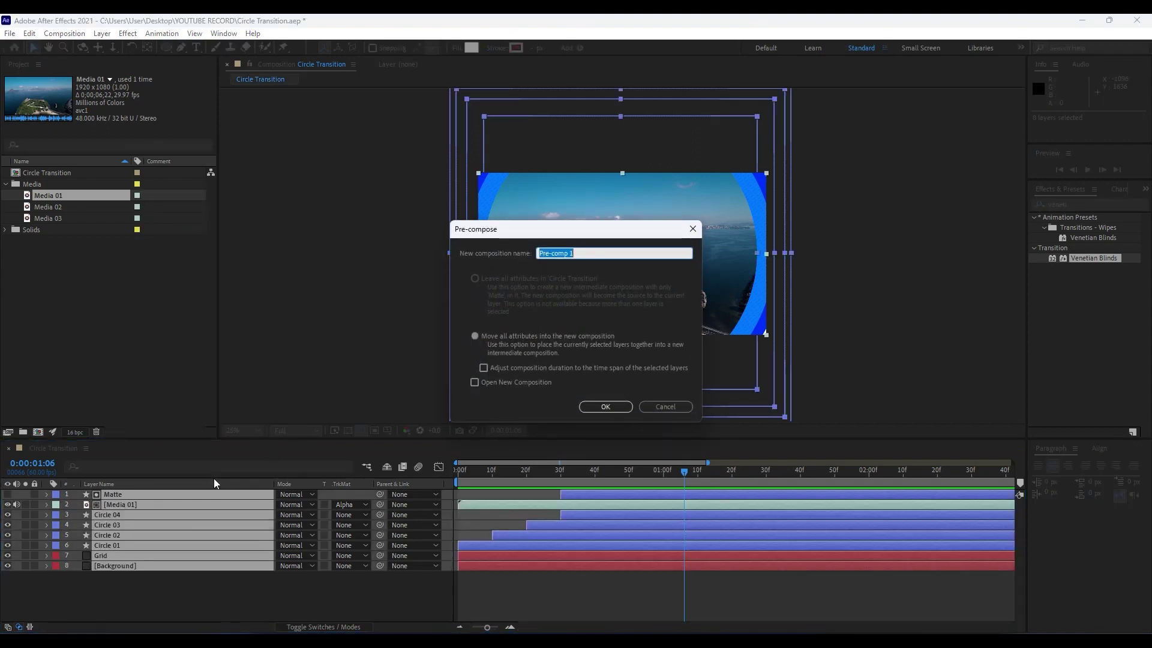
pyautogui.write('Slide 01')
pyautogui.click(613, 410)
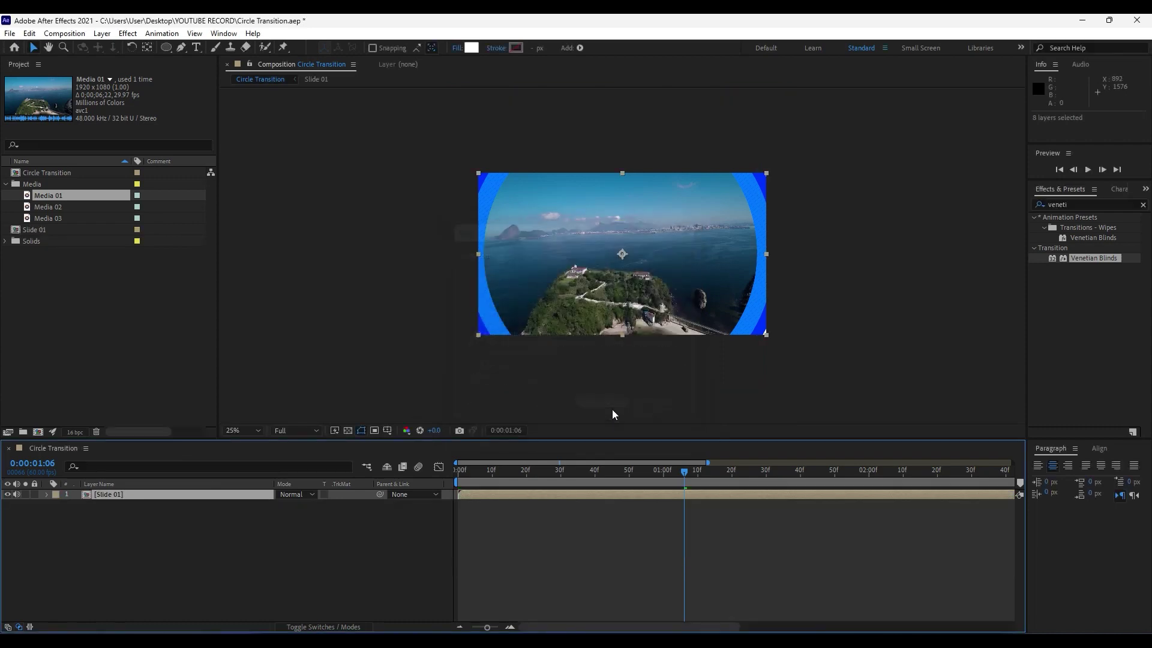
pyautogui.moveTo(487, 627); pyautogui.dragTo(466, 628)
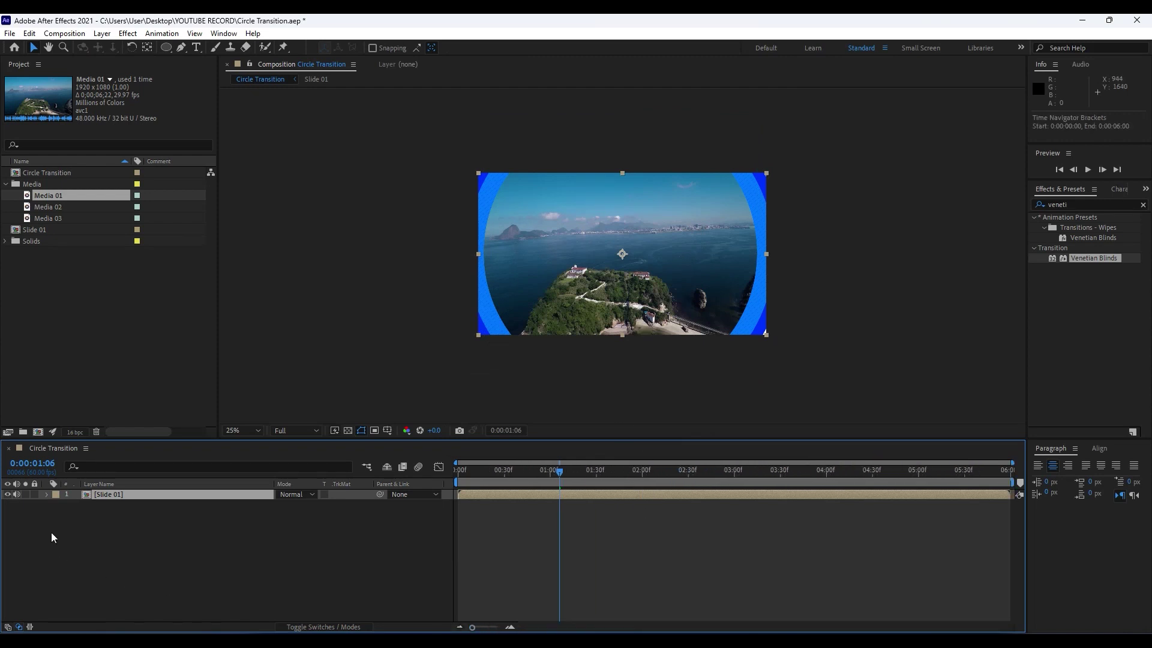
# - Give the Slide 01 layer a purple label
pyautogui.click(56, 495)
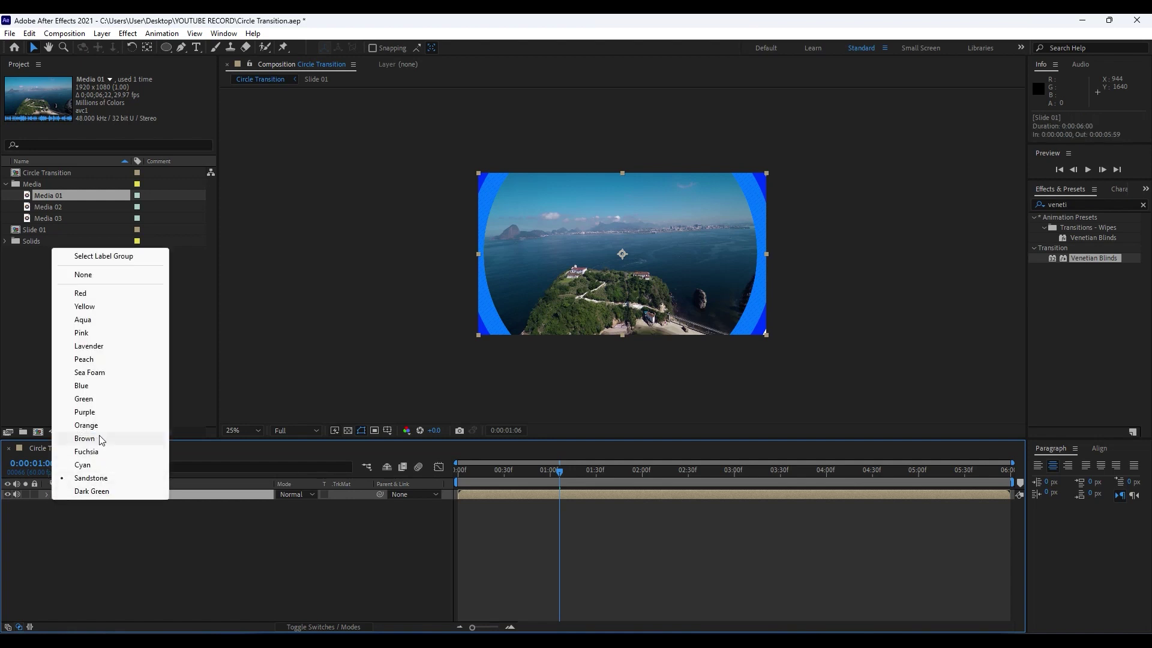
pyautogui.click(100, 412)
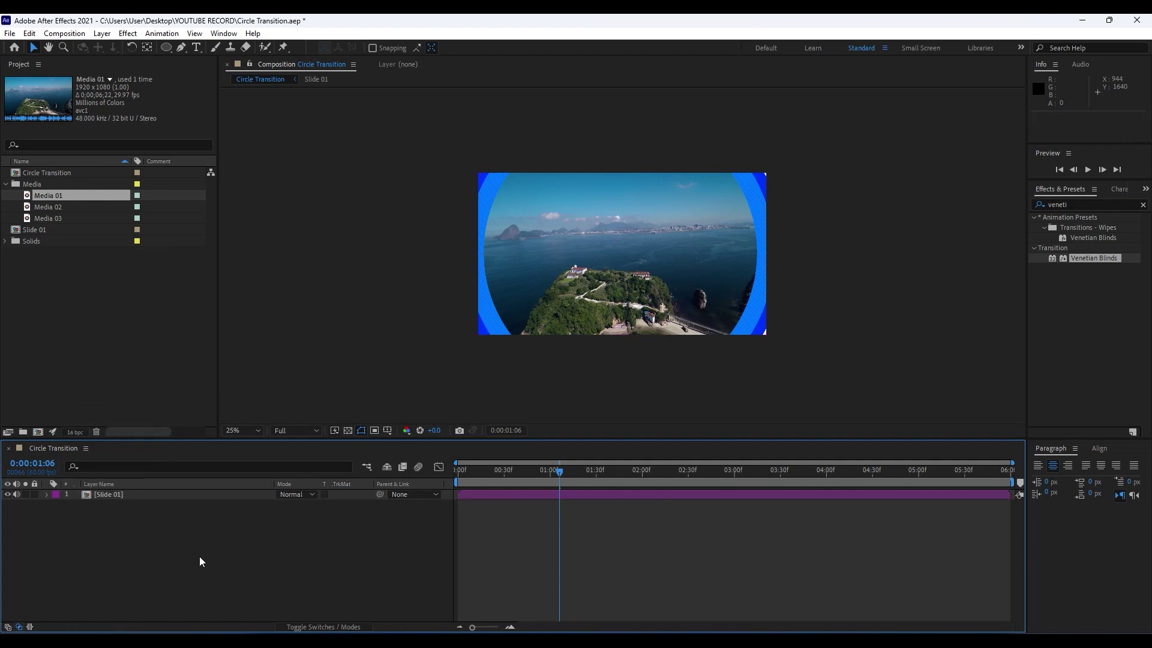
pyautogui.click(597, 481)
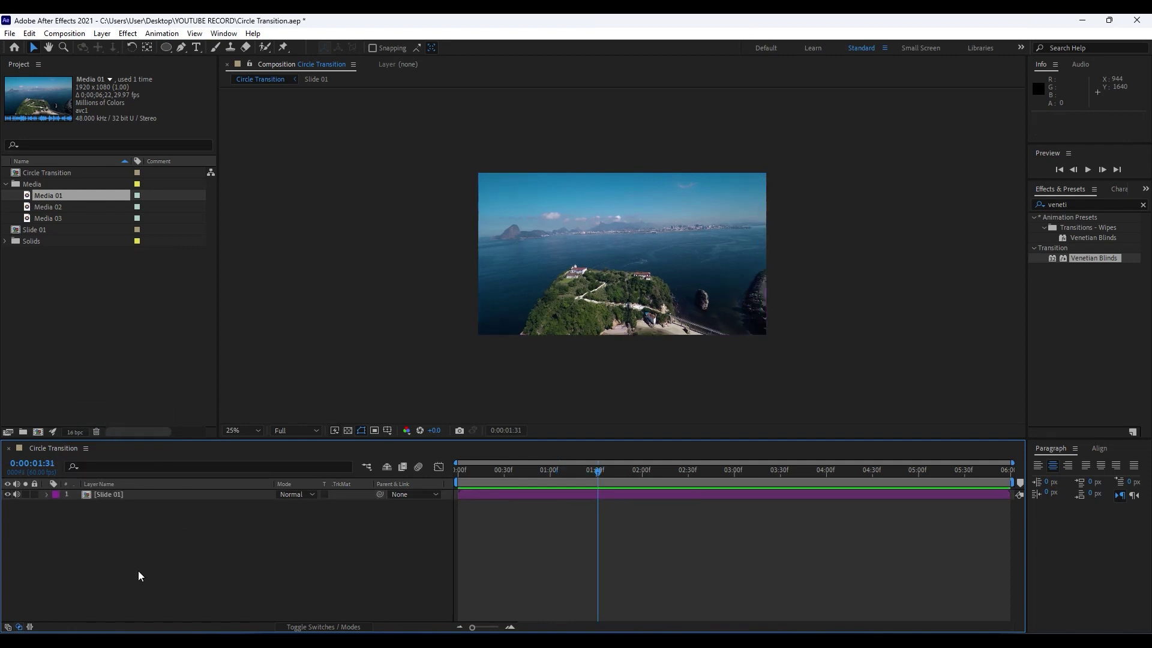
# - Set the Circle Transition comp duration to 0:00:20:00
pyautogui.hotkey('ctrl', 'k')
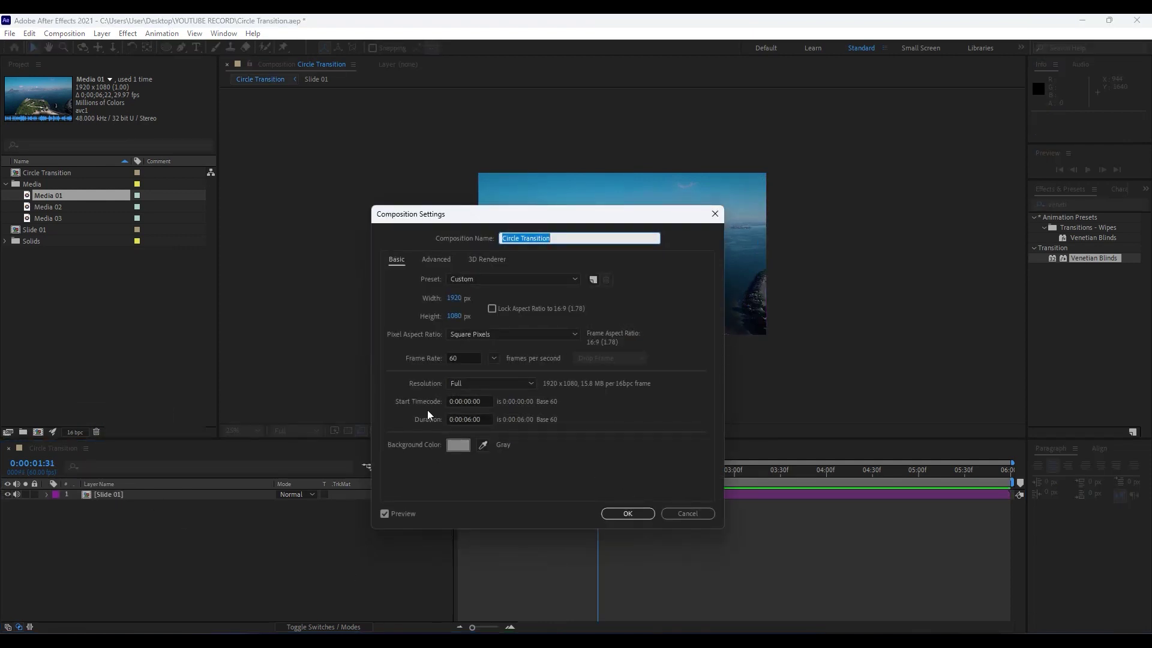
pyautogui.click(471, 420)
pyautogui.press('BackSpace')
pyautogui.press('BackSpace')
pyautogui.write('20')
pyautogui.press('Return')
pyautogui.moveTo(488, 628); pyautogui.dragTo(472, 627)
# - Duplicate the Slide 01 layer and shift the copy to start at 0:00:03:08
pyautogui.click(114, 493)
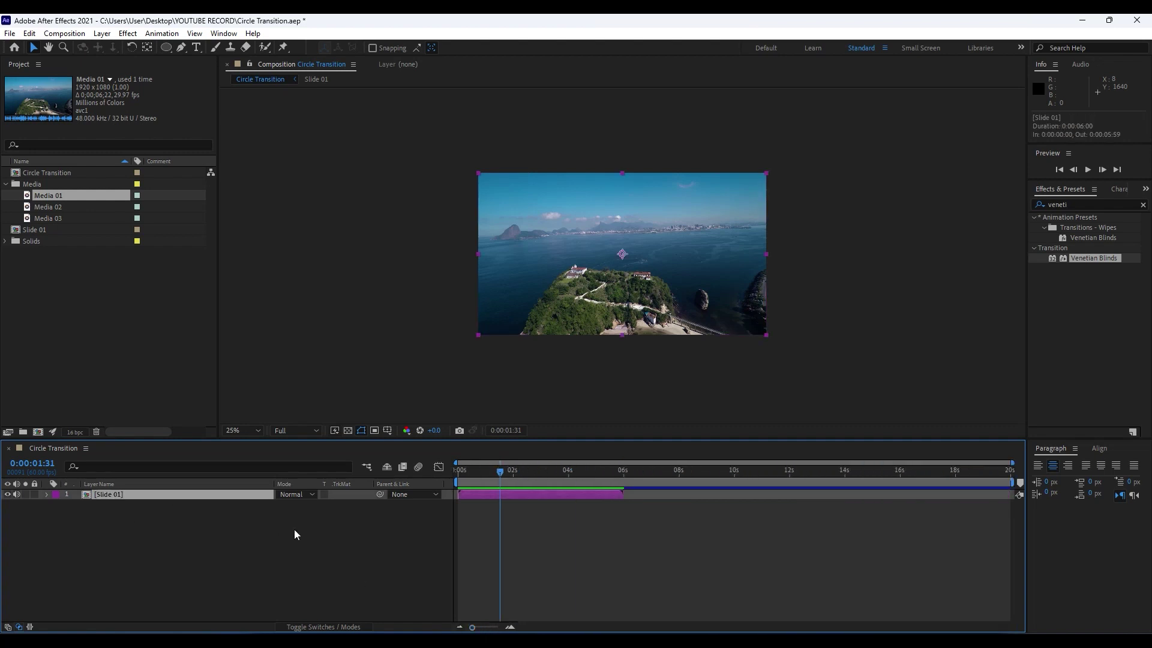
pyautogui.hotkey('ctrl', 'd')
pyautogui.moveTo(495, 495); pyautogui.dragTo(581, 488)
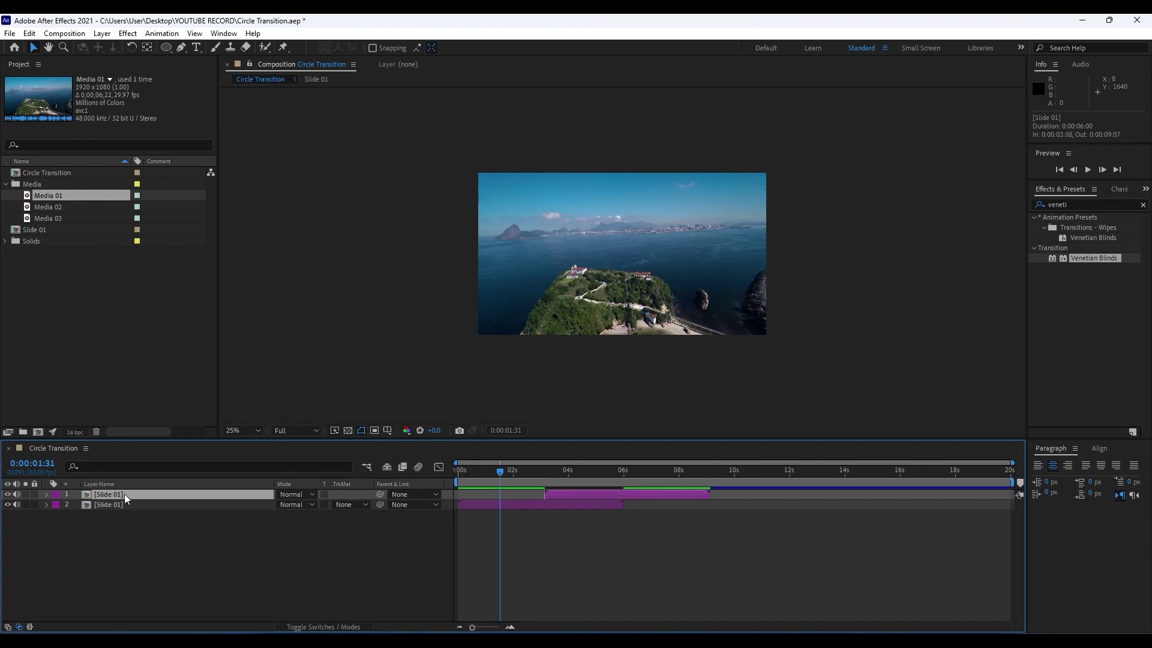
# - Duplicate the Slide 01 comp as Slide 02 and swap it in for the top layer
pyautogui.click(49, 229)
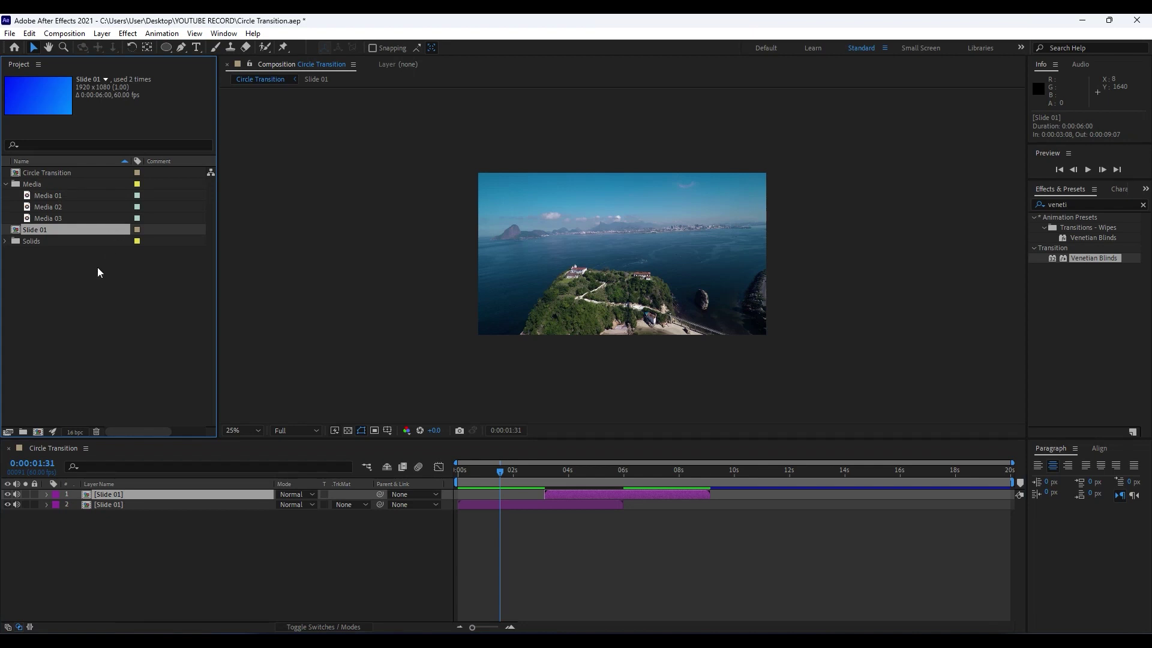
pyautogui.hotkey('ctrl', 'd')
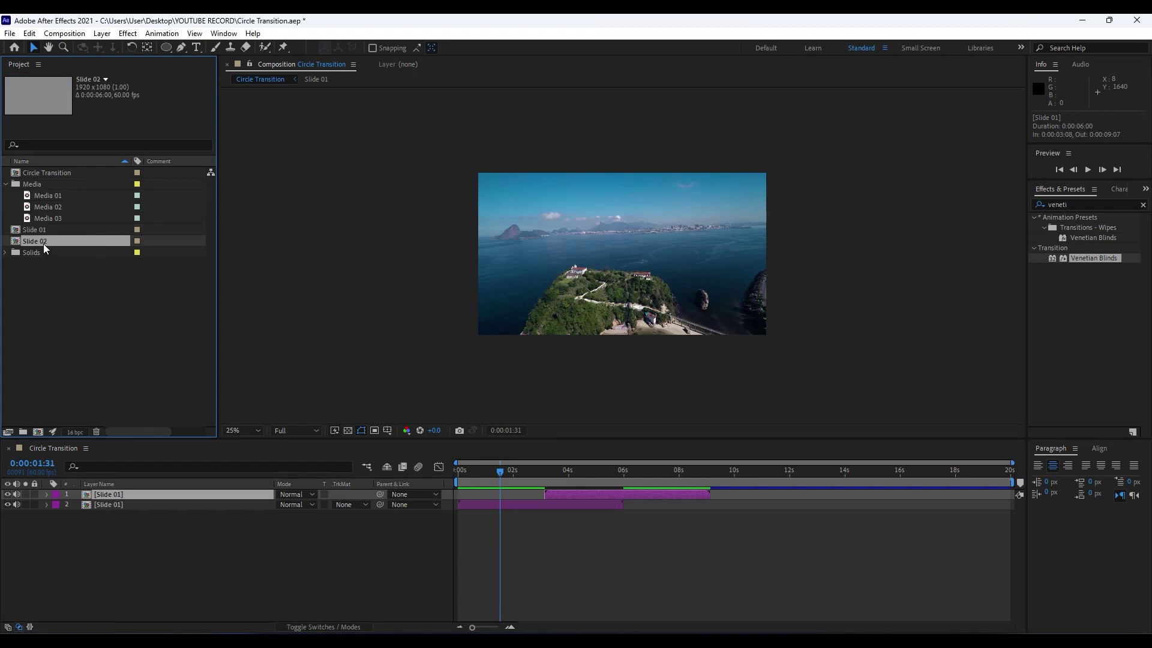
pyautogui.moveTo(35, 240); pyautogui.dragTo(120, 495)
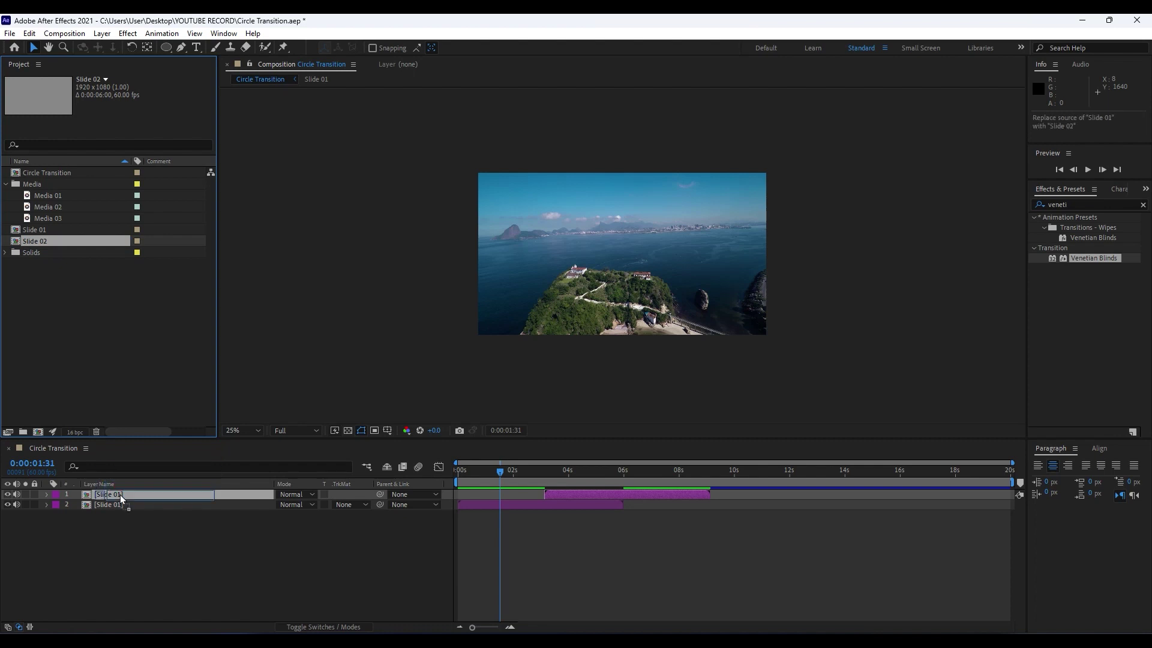
# - Inside Slide 02, replace the Media 01 clip with Media 02
pyautogui.doubleClick(135, 495)
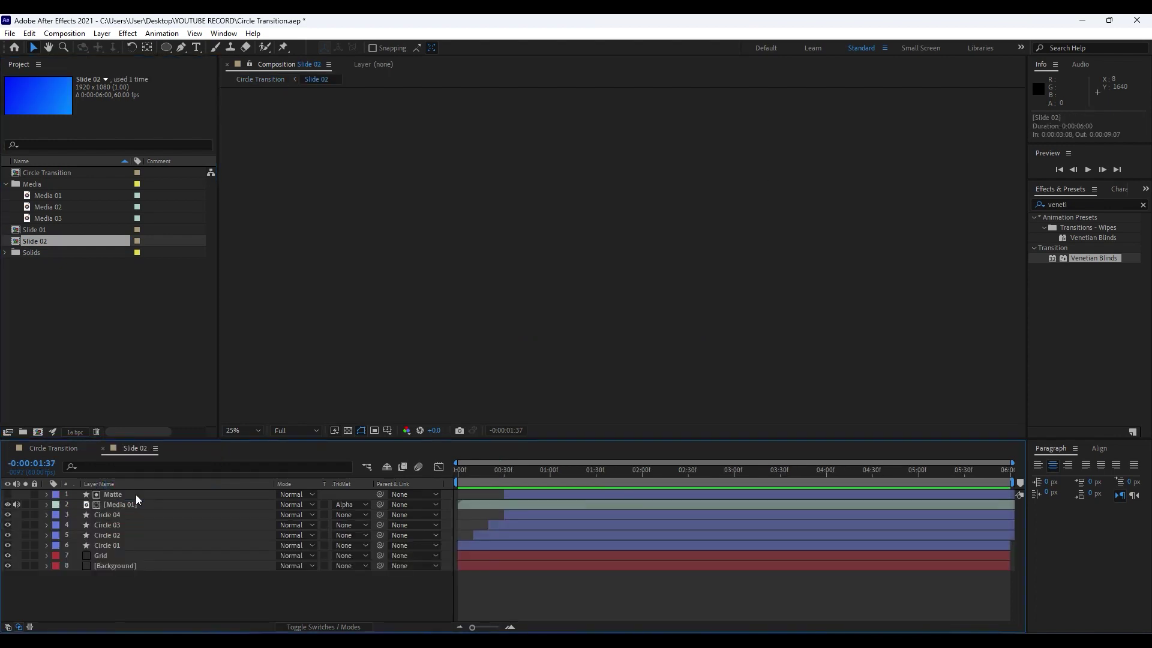
pyautogui.click(48, 206)
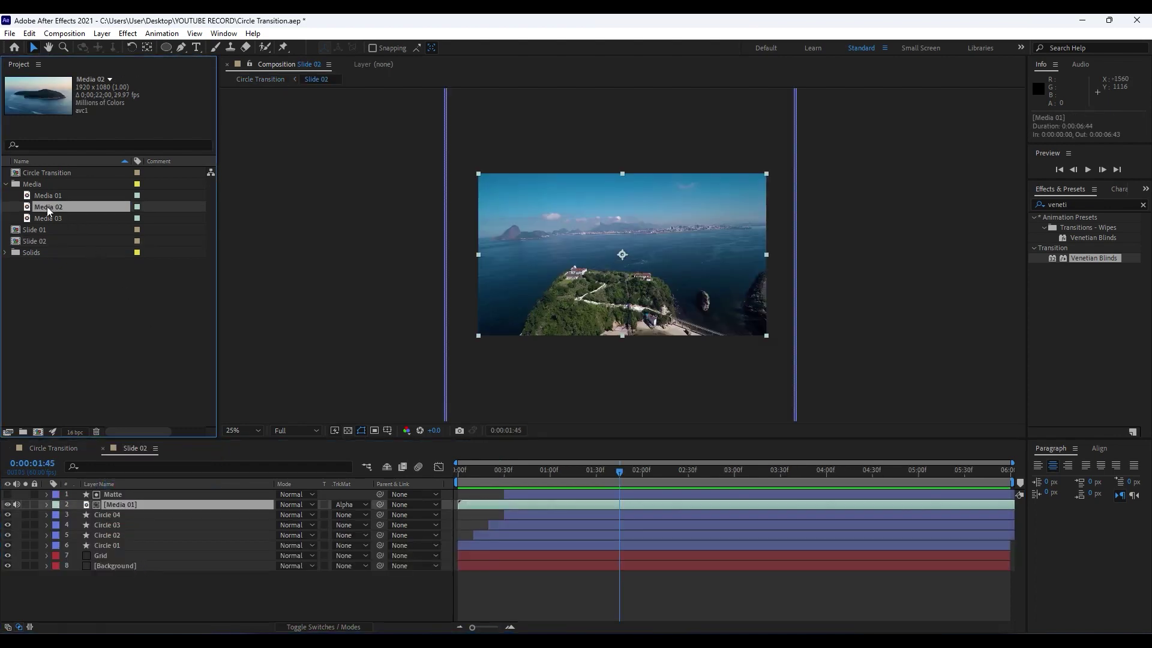
pyautogui.moveTo(52, 207); pyautogui.dragTo(144, 506)
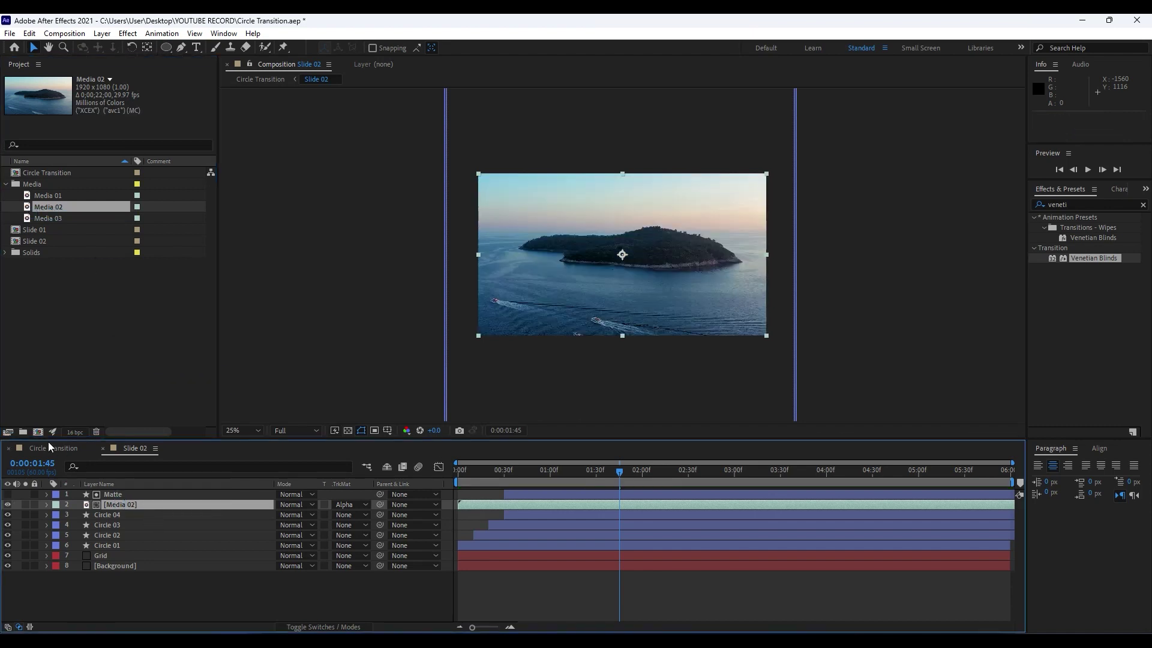
# - Preview the two-slide sequence in the Circle Transition comp
pyautogui.click(48, 446)
pyautogui.press('space')
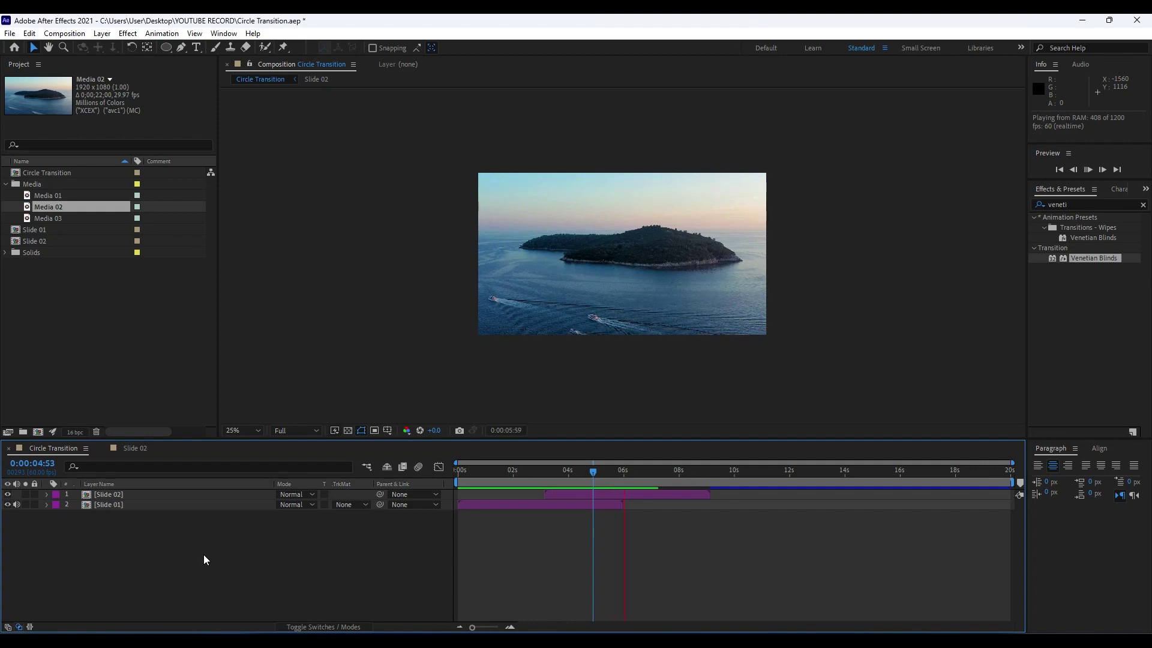
pyautogui.press('space')
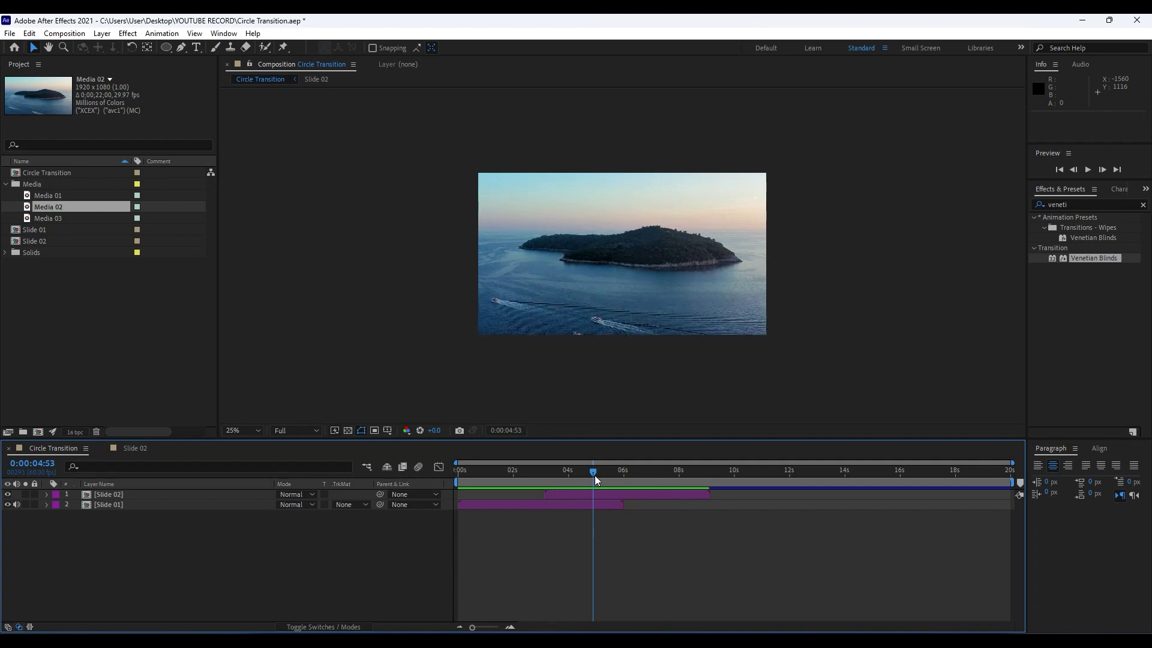
pyautogui.press('space')
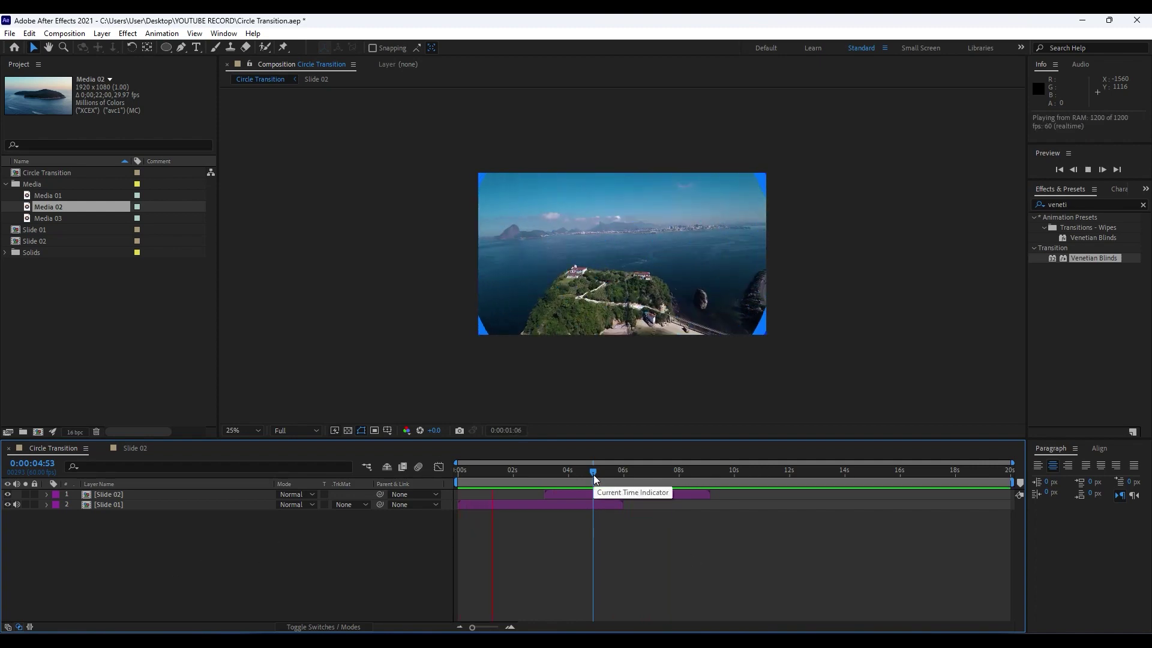